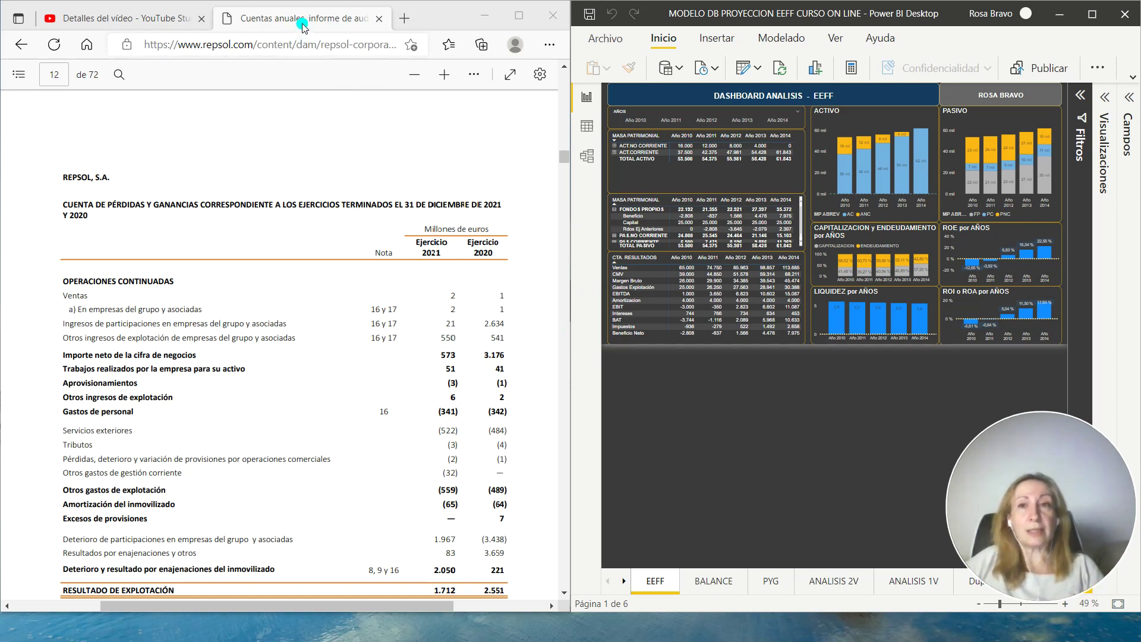
- Maximize the Edge PDF window briefly, then restore it to float over Power BI Desktop
{"action": "left_click", "coordinate": [516, 17]}
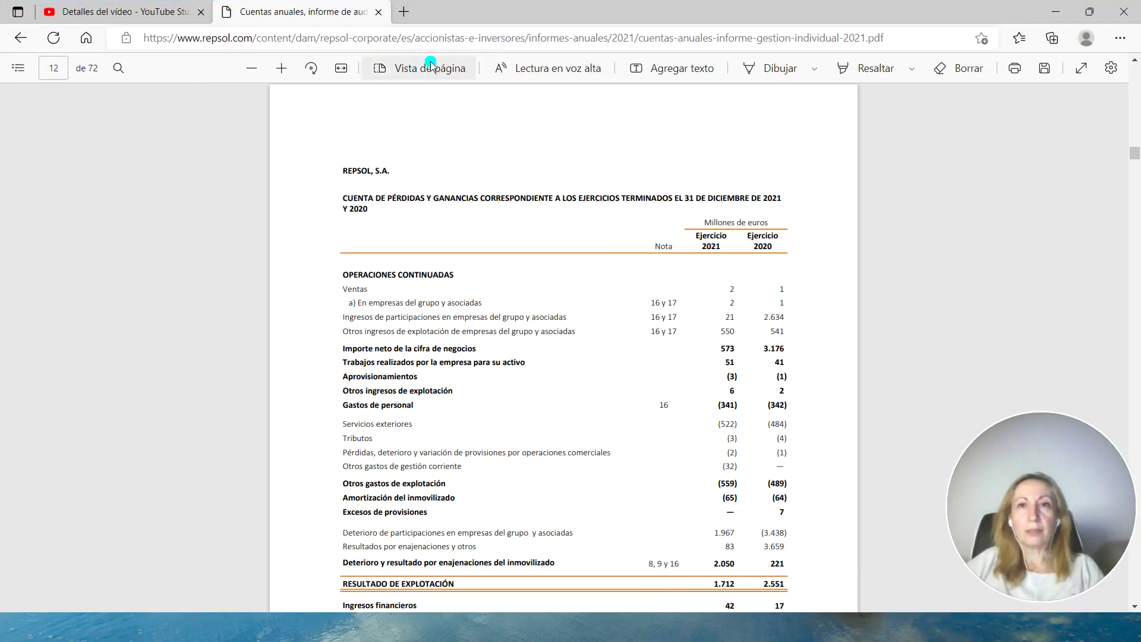
{"action": "left_click", "coordinate": [1088, 12]}
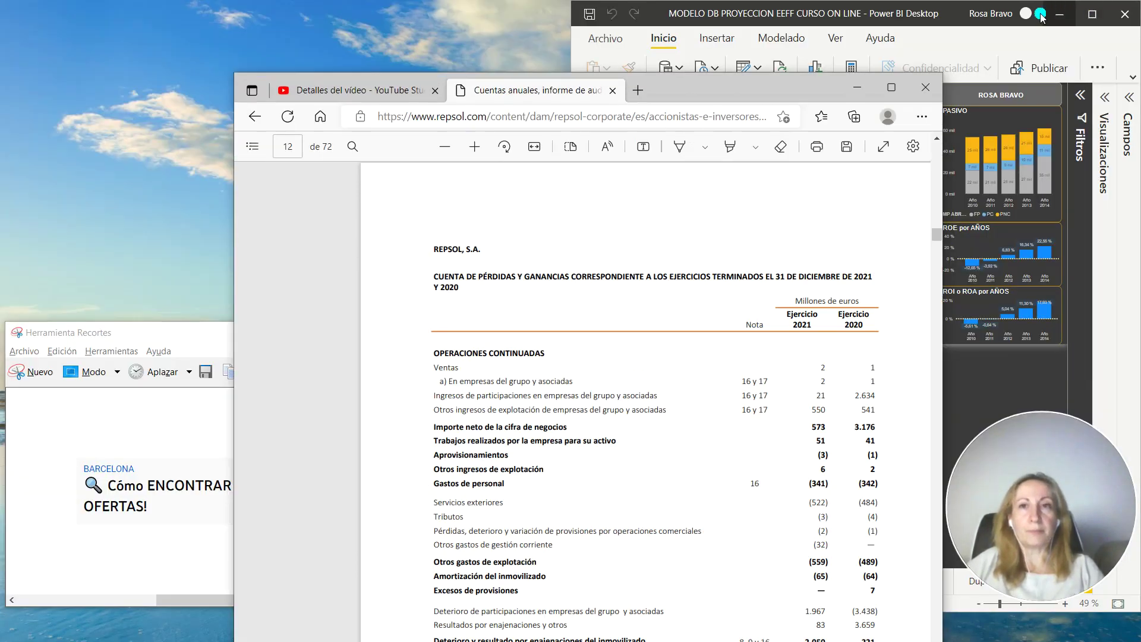
- Maximize the browser and go to Google in a new tab
{"action": "left_click", "coordinate": [891, 87]}
{"action": "left_click", "coordinate": [404, 12]}
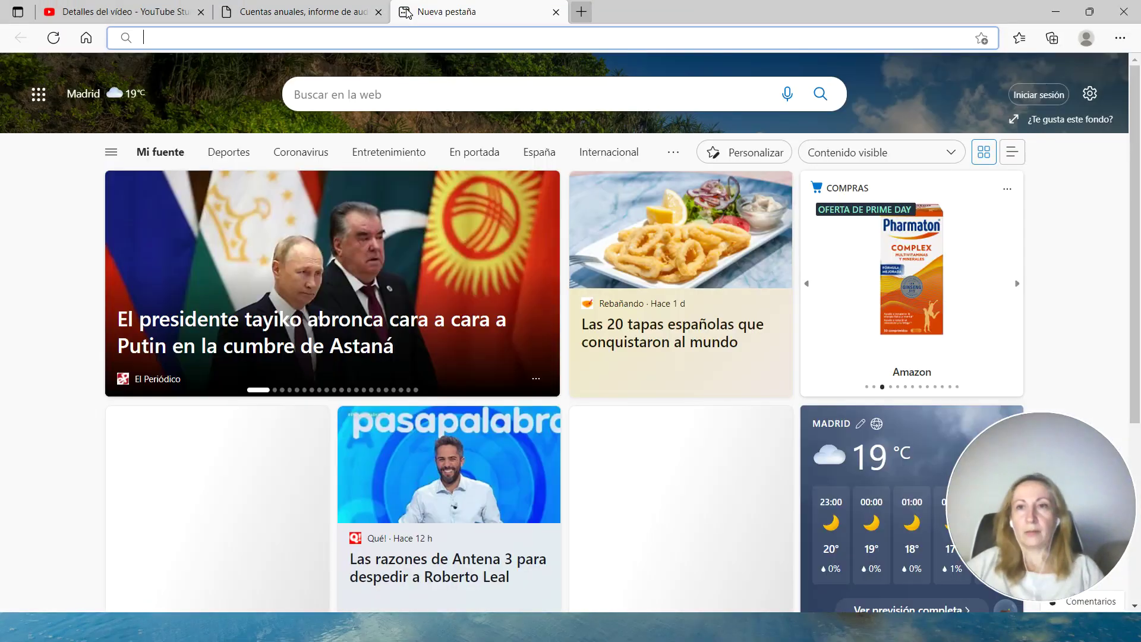
{"action": "type", "text": "GOOGLE"}
{"action": "key", "text": "Return"}
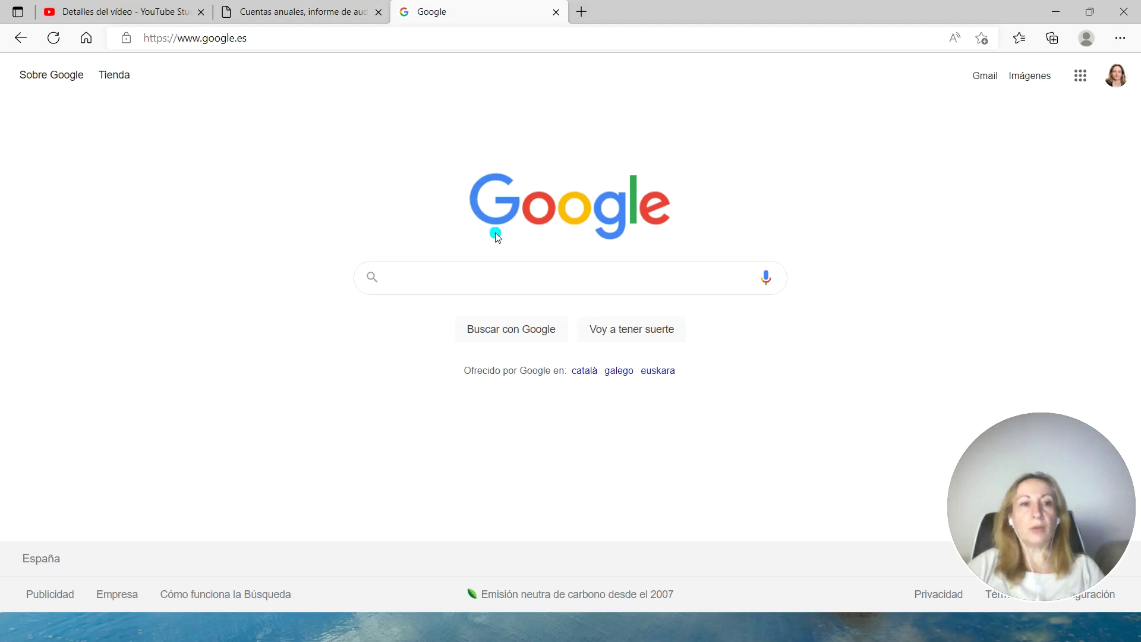
- Search Google for 'REPSOL CUENTAS ANUALES 2021'
{"action": "type", "text": "REPS"}
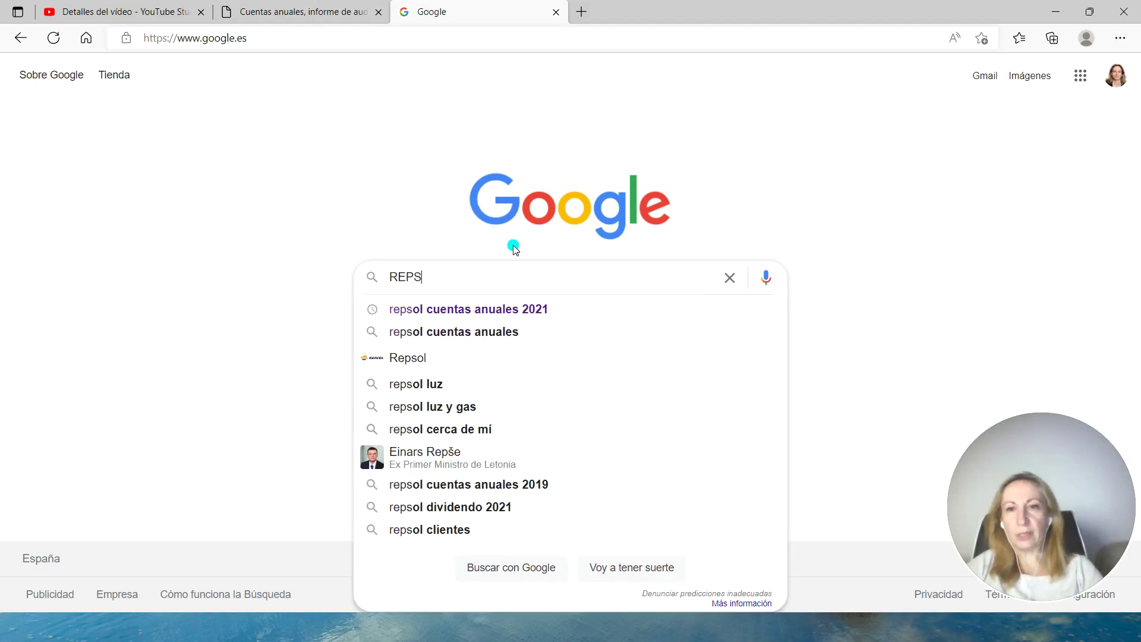
{"action": "type", "text": "OL "}
{"action": "type", "text": "CUENTA"}
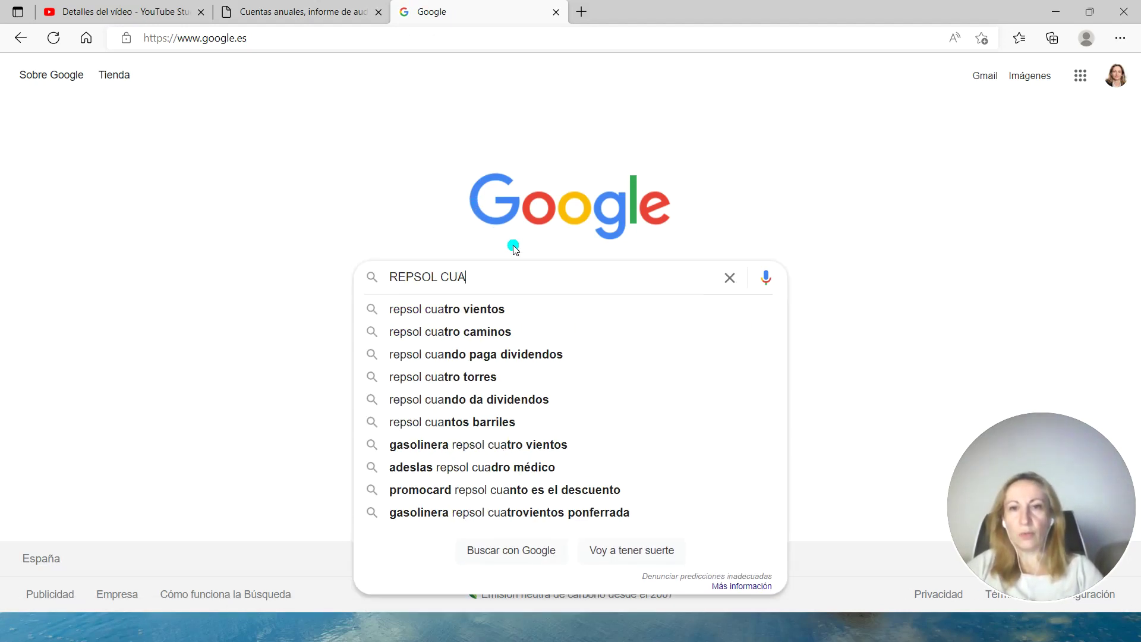
{"action": "key", "text": "BackSpace"}
{"action": "type", "text": "ENTAS ANUALES 2"}
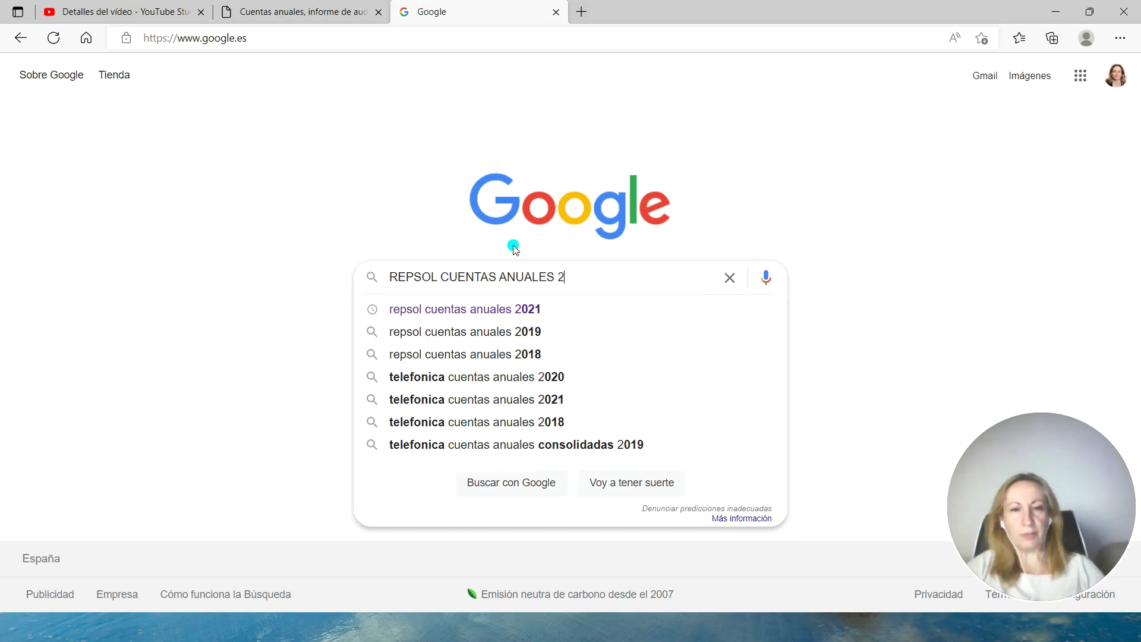
{"action": "type", "text": "021"}
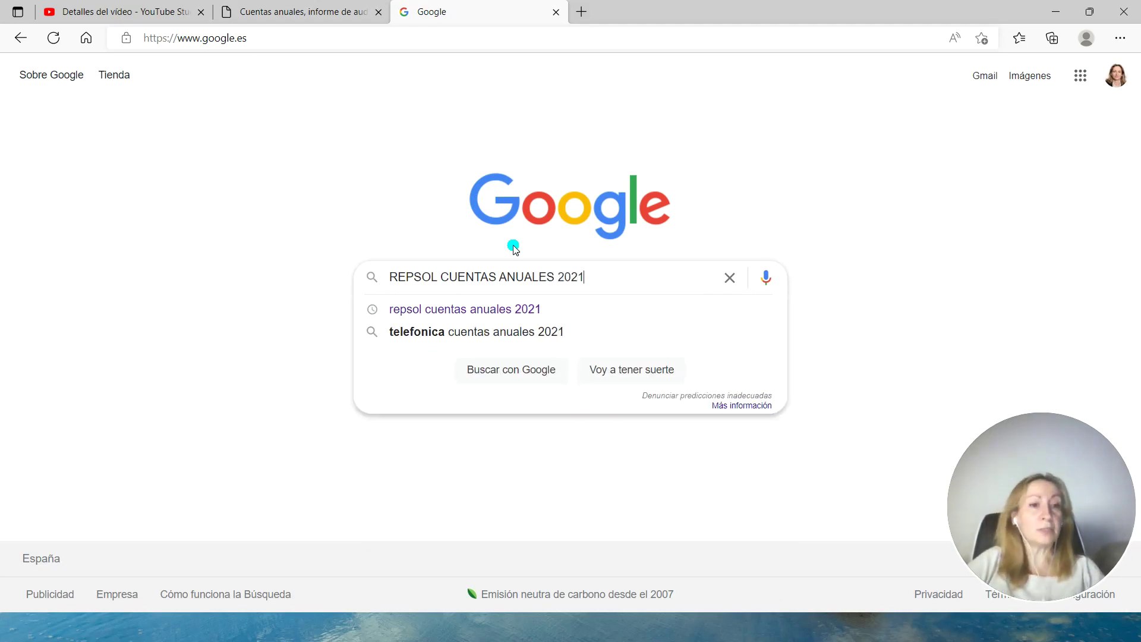
{"action": "key", "text": "Return"}
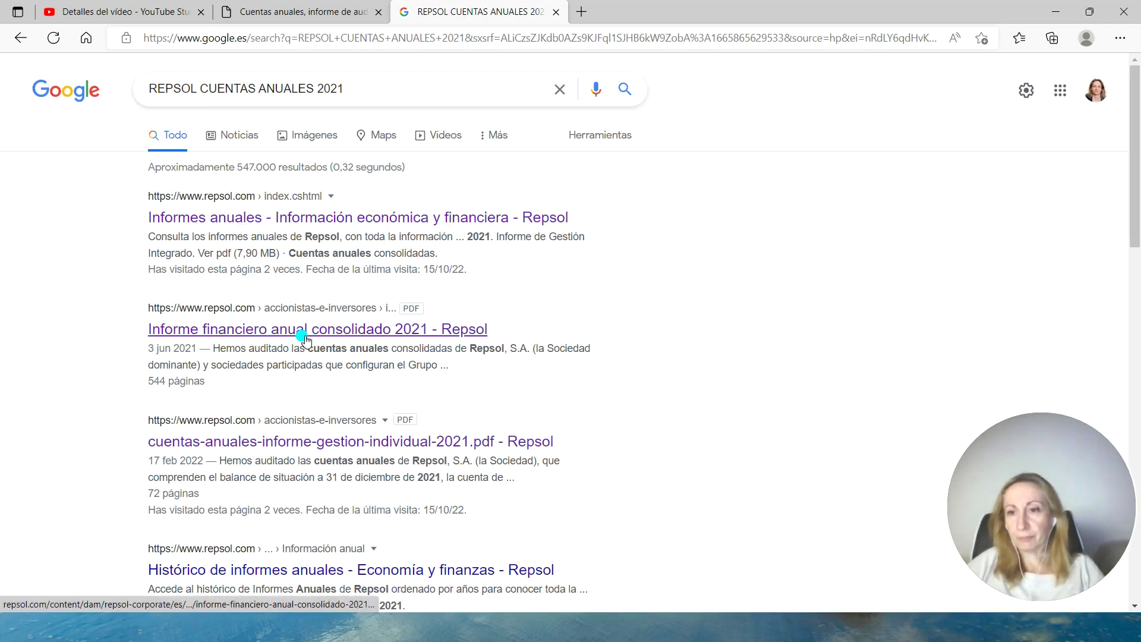
- Open the cuentas-anuales-informe-gestion-individual-2021.pdf result from the search list
{"action": "left_click", "coordinate": [305, 440]}
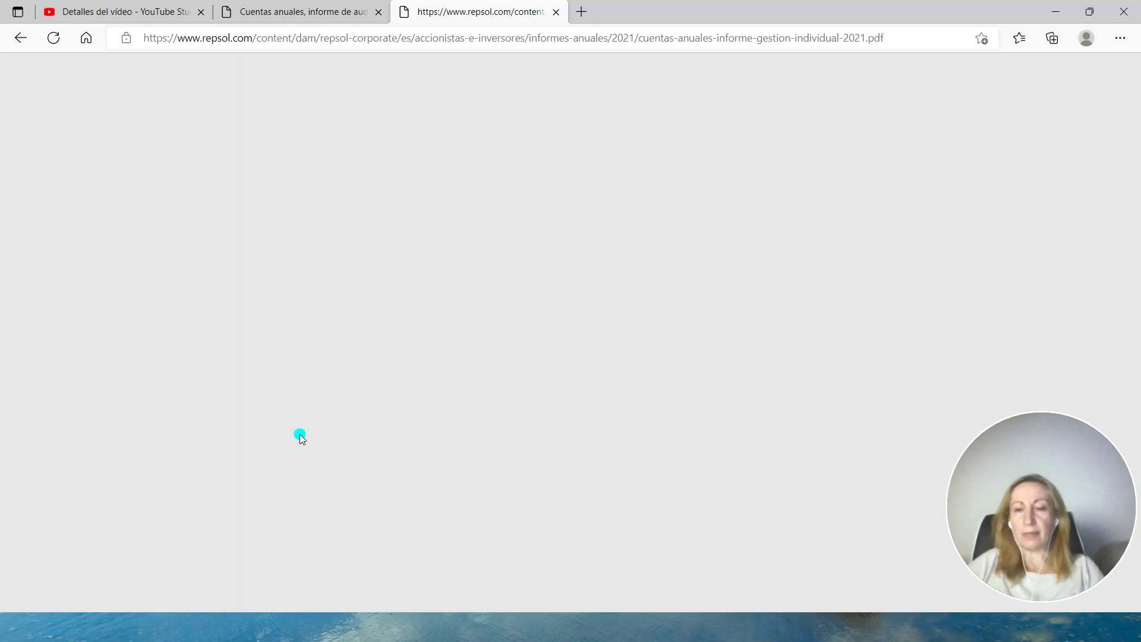
{"action": "scroll", "coordinate": [498, 472], "scroll_direction": "up", "scroll_amount": 10}
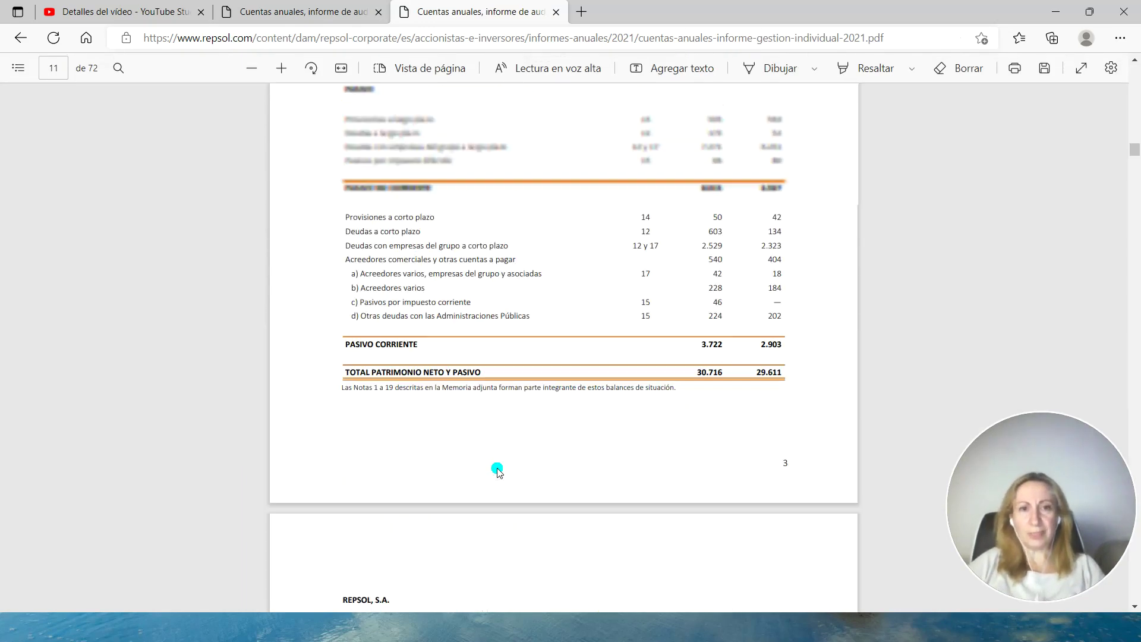
{"action": "scroll", "coordinate": [498, 471], "scroll_direction": "up", "scroll_amount": 10}
{"action": "scroll", "coordinate": [497, 471], "scroll_direction": "up", "scroll_amount": 10}
{"action": "scroll", "coordinate": [498, 472], "scroll_direction": "up", "scroll_amount": 10}
{"action": "scroll", "coordinate": [497, 472], "scroll_direction": "up", "scroll_amount": 10}
{"action": "scroll", "coordinate": [497, 471], "scroll_direction": "up", "scroll_amount": 10}
{"action": "scroll", "coordinate": [497, 471], "scroll_direction": "up", "scroll_amount": 10}
{"action": "scroll", "coordinate": [497, 471], "scroll_direction": "up", "scroll_amount": 10}
{"action": "scroll", "coordinate": [497, 471], "scroll_direction": "up", "scroll_amount": 1}
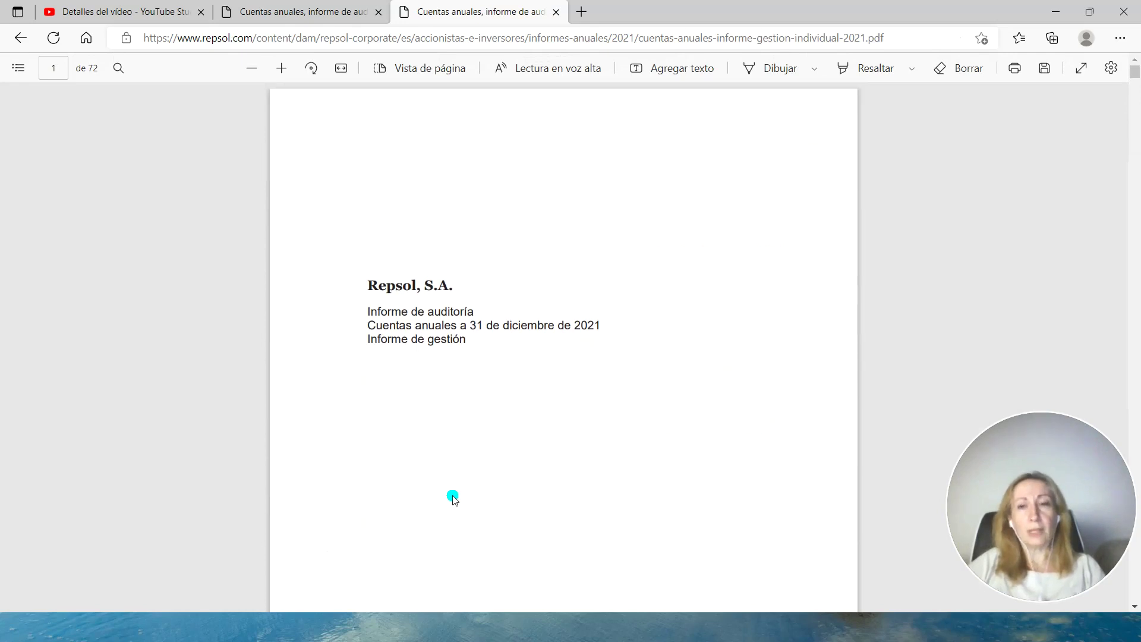
- Page through the PDF to the Memoria index of notes on page 16
{"action": "scroll", "coordinate": [547, 408], "scroll_direction": "down", "scroll_amount": 10}
{"action": "scroll", "coordinate": [547, 407], "scroll_direction": "down", "scroll_amount": 8}
{"action": "scroll", "coordinate": [571, 415], "scroll_direction": "up", "scroll_amount": 15}
{"action": "scroll", "coordinate": [577, 419], "scroll_direction": "up", "scroll_amount": 3}
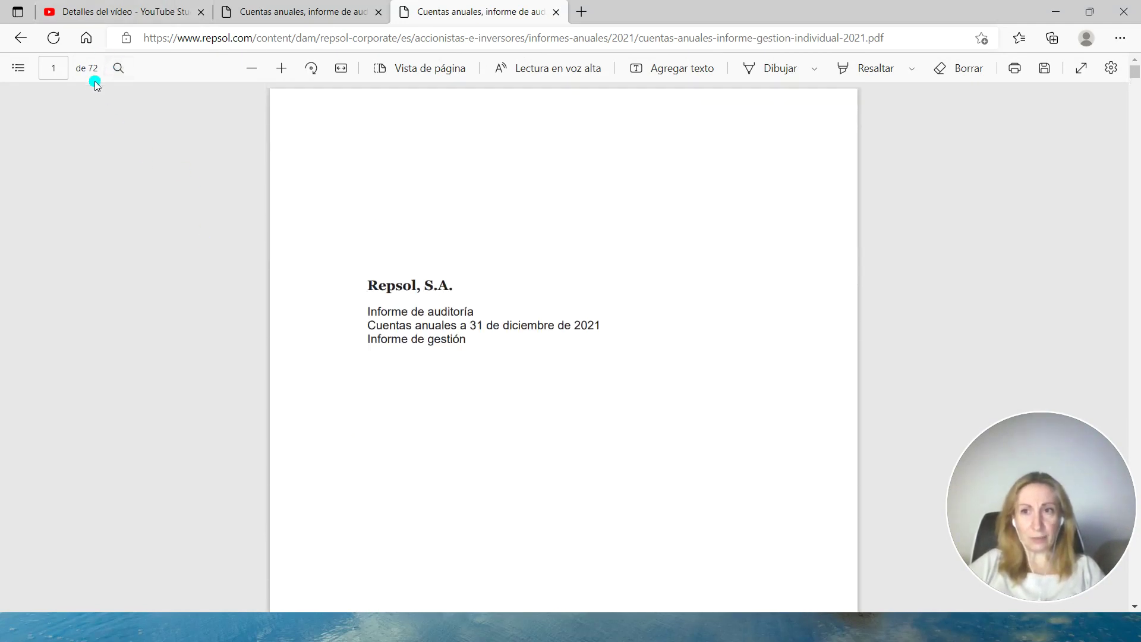
{"action": "scroll", "coordinate": [410, 313], "scroll_direction": "down", "scroll_amount": 5}
{"action": "scroll", "coordinate": [413, 318], "scroll_direction": "down", "scroll_amount": 8}
{"action": "scroll", "coordinate": [413, 318], "scroll_direction": "down", "scroll_amount": 2}
{"action": "scroll", "coordinate": [414, 318], "scroll_direction": "down", "scroll_amount": 3}
{"action": "scroll", "coordinate": [415, 318], "scroll_direction": "up", "scroll_amount": 5}
{"action": "scroll", "coordinate": [438, 331], "scroll_direction": "down", "scroll_amount": 10}
{"action": "scroll", "coordinate": [441, 333], "scroll_direction": "down", "scroll_amount": 10}
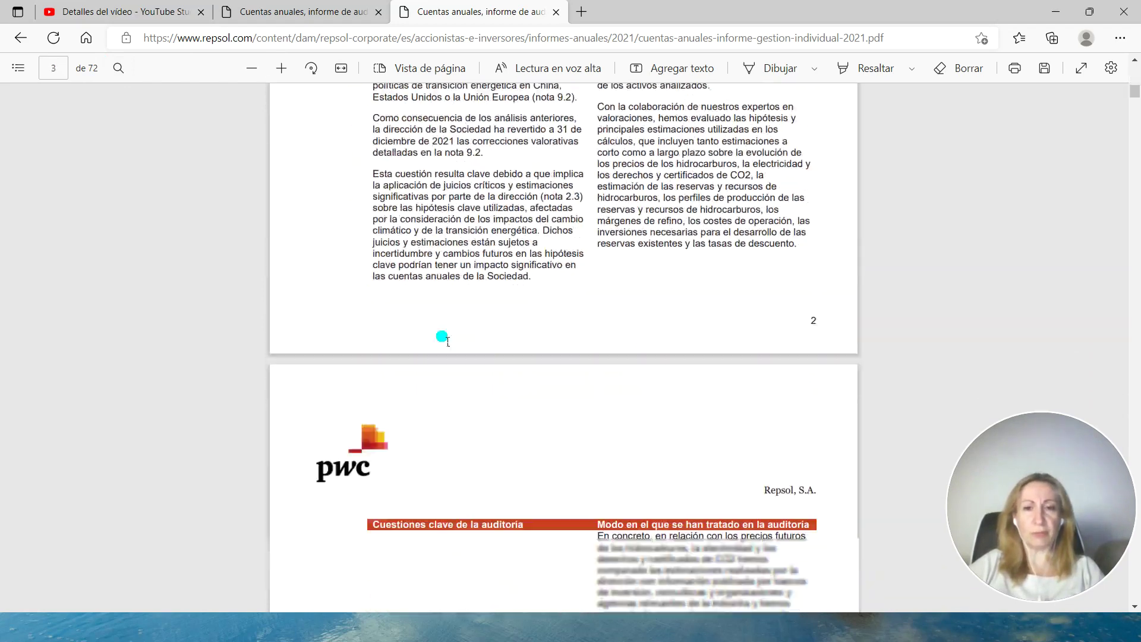
{"action": "scroll", "coordinate": [441, 336], "scroll_direction": "down", "scroll_amount": 8}
{"action": "scroll", "coordinate": [442, 336], "scroll_direction": "down", "scroll_amount": 10}
{"action": "scroll", "coordinate": [442, 336], "scroll_direction": "down", "scroll_amount": 10}
{"action": "scroll", "coordinate": [442, 336], "scroll_direction": "down", "scroll_amount": 10}
{"action": "scroll", "coordinate": [442, 337], "scroll_direction": "down", "scroll_amount": 10}
{"action": "scroll", "coordinate": [441, 337], "scroll_direction": "down", "scroll_amount": 10}
{"action": "scroll", "coordinate": [441, 336], "scroll_direction": "down", "scroll_amount": 8}
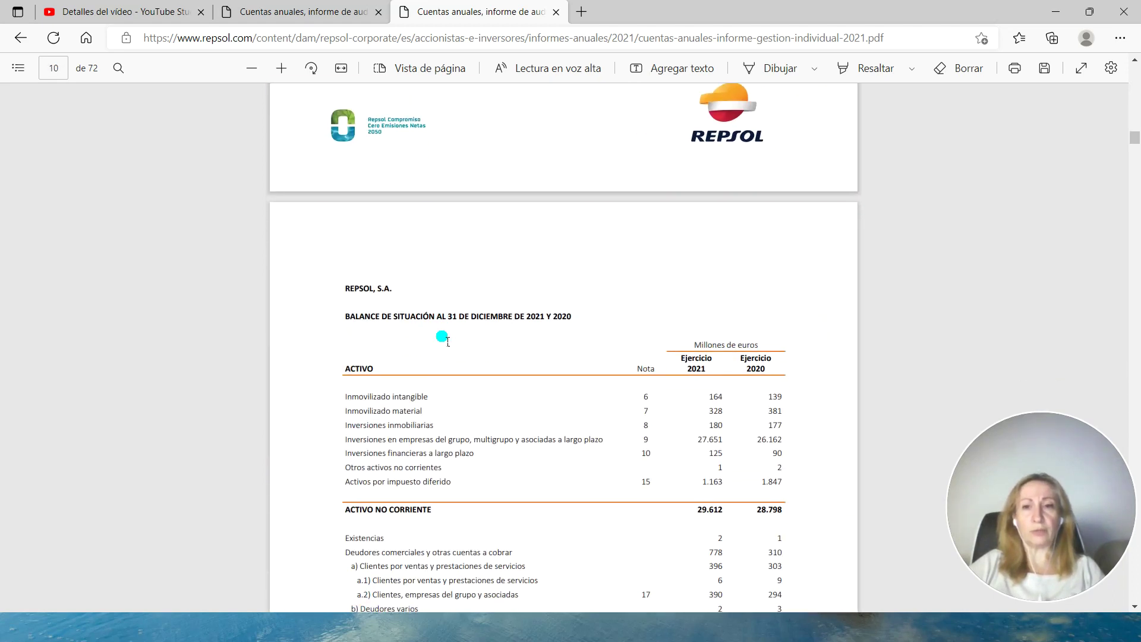
{"action": "scroll", "coordinate": [413, 330], "scroll_direction": "down", "scroll_amount": 2}
{"action": "scroll", "coordinate": [410, 330], "scroll_direction": "down", "scroll_amount": 1}
{"action": "scroll", "coordinate": [410, 330], "scroll_direction": "down", "scroll_amount": 5}
{"action": "scroll", "coordinate": [433, 574], "scroll_direction": "down", "scroll_amount": 8}
{"action": "scroll", "coordinate": [430, 545], "scroll_direction": "down", "scroll_amount": 1}
{"action": "scroll", "coordinate": [438, 378], "scroll_direction": "down", "scroll_amount": 7}
{"action": "scroll", "coordinate": [441, 309], "scroll_direction": "down", "scroll_amount": 6}
{"action": "scroll", "coordinate": [413, 236], "scroll_direction": "down", "scroll_amount": 4}
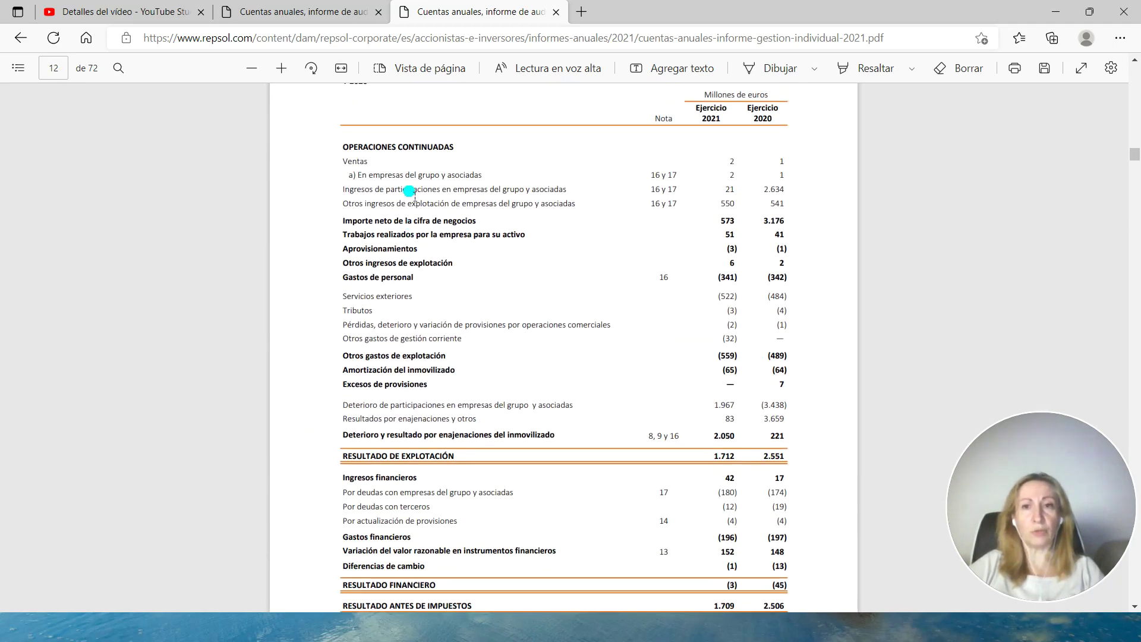
{"action": "scroll", "coordinate": [409, 196], "scroll_direction": "up", "scroll_amount": 5}
{"action": "scroll", "coordinate": [404, 358], "scroll_direction": "down", "scroll_amount": 7}
{"action": "scroll", "coordinate": [422, 356], "scroll_direction": "down", "scroll_amount": 10}
{"action": "scroll", "coordinate": [420, 358], "scroll_direction": "up", "scroll_amount": 1}
{"action": "scroll", "coordinate": [421, 357], "scroll_direction": "down", "scroll_amount": 5}
{"action": "scroll", "coordinate": [421, 357], "scroll_direction": "down", "scroll_amount": 5}
{"action": "scroll", "coordinate": [393, 314], "scroll_direction": "down", "scroll_amount": 1}
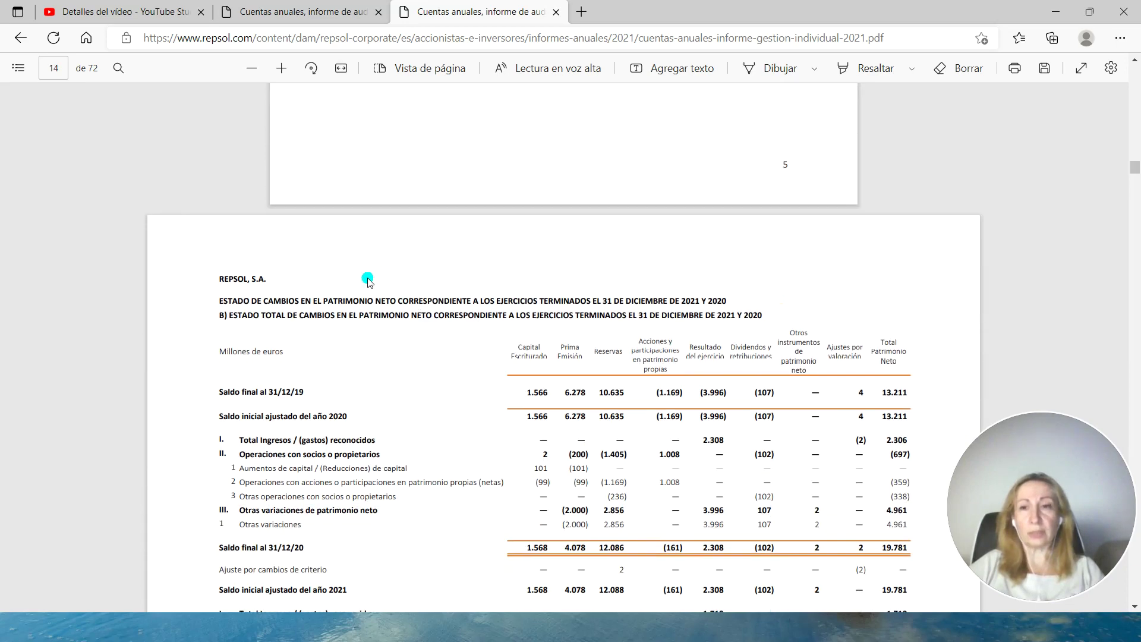
{"action": "scroll", "coordinate": [418, 357], "scroll_direction": "down", "scroll_amount": 2}
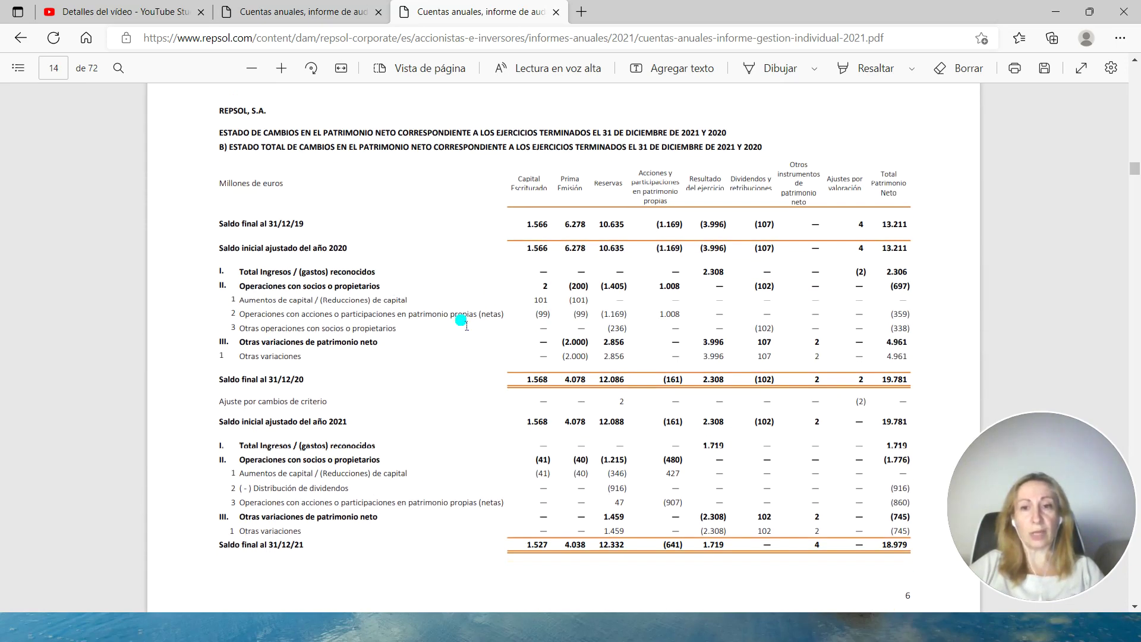
{"action": "scroll", "coordinate": [461, 319], "scroll_direction": "down", "scroll_amount": 5}
{"action": "scroll", "coordinate": [461, 319], "scroll_direction": "down", "scroll_amount": 4}
{"action": "scroll", "coordinate": [452, 422], "scroll_direction": "down", "scroll_amount": 4}
{"action": "scroll", "coordinate": [450, 422], "scroll_direction": "down", "scroll_amount": 6}
{"action": "scroll", "coordinate": [446, 421], "scroll_direction": "down", "scroll_amount": 4}
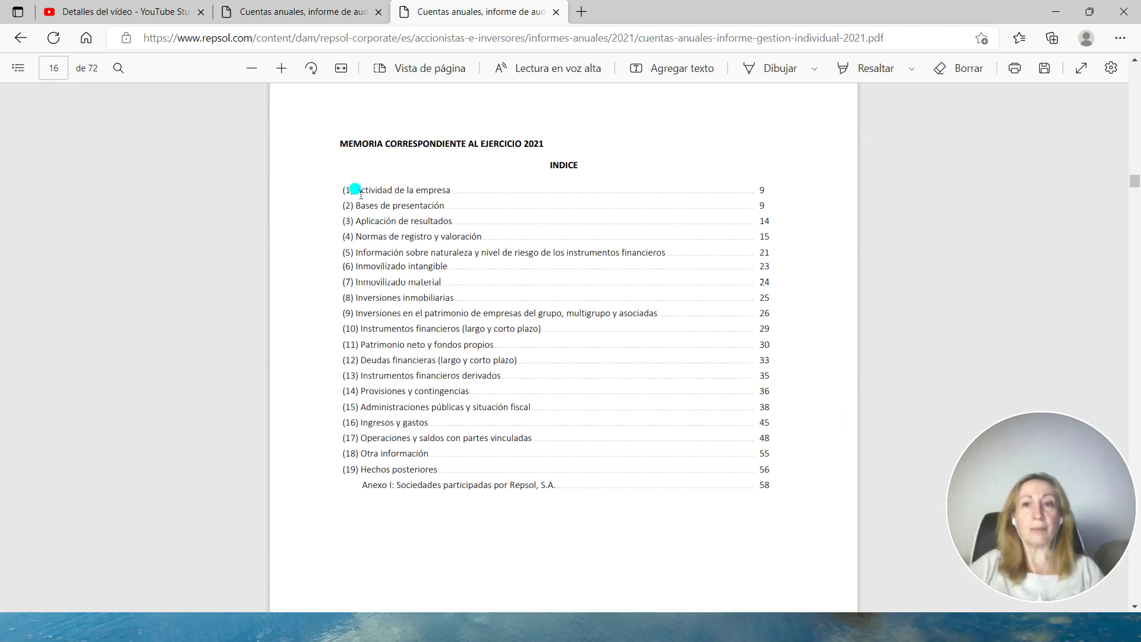
- Highlight the first two Memoria index entries, then the entries for notes (5) and (6)
{"action": "left_click_drag", "start_coordinate": [361, 196], "coordinate": [445, 207]}
{"action": "left_click", "coordinate": [328, 271]}
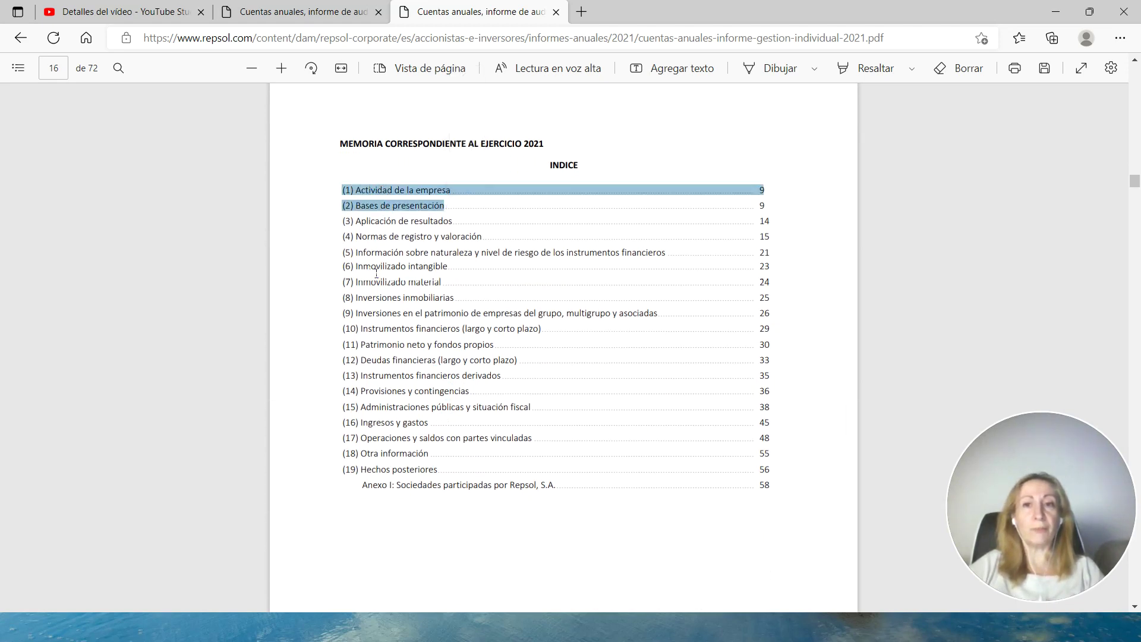
{"action": "left_click_drag", "start_coordinate": [370, 266], "coordinate": [458, 252]}
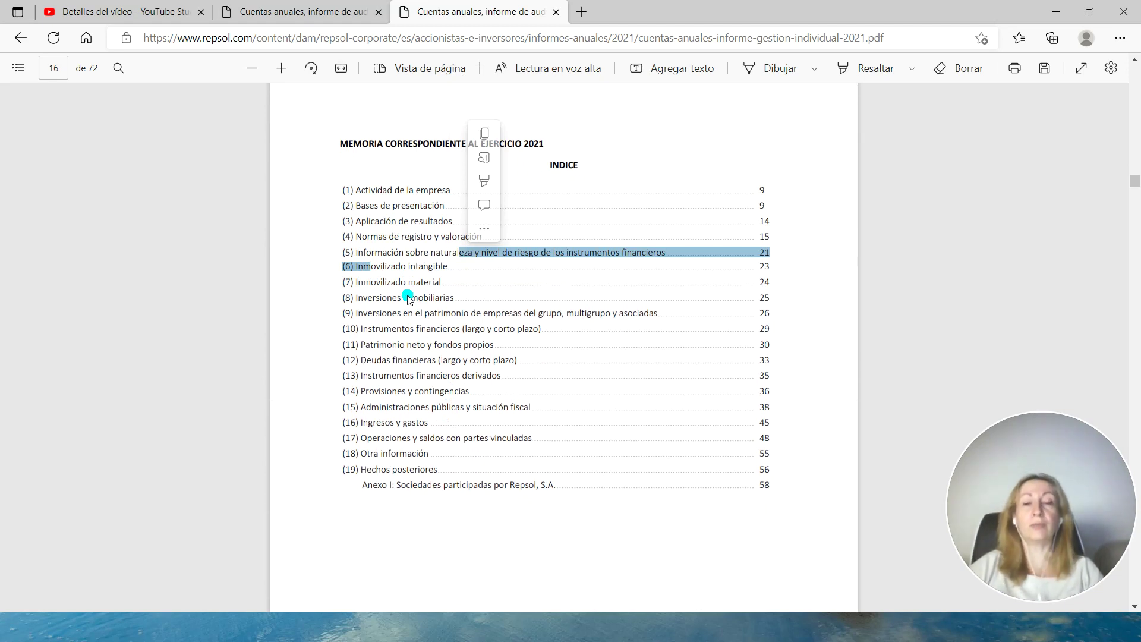
- Scroll to page 34, note (9) on investments in group, multigroup and associated companies
{"action": "scroll", "coordinate": [431, 424], "scroll_direction": "down", "scroll_amount": 1}
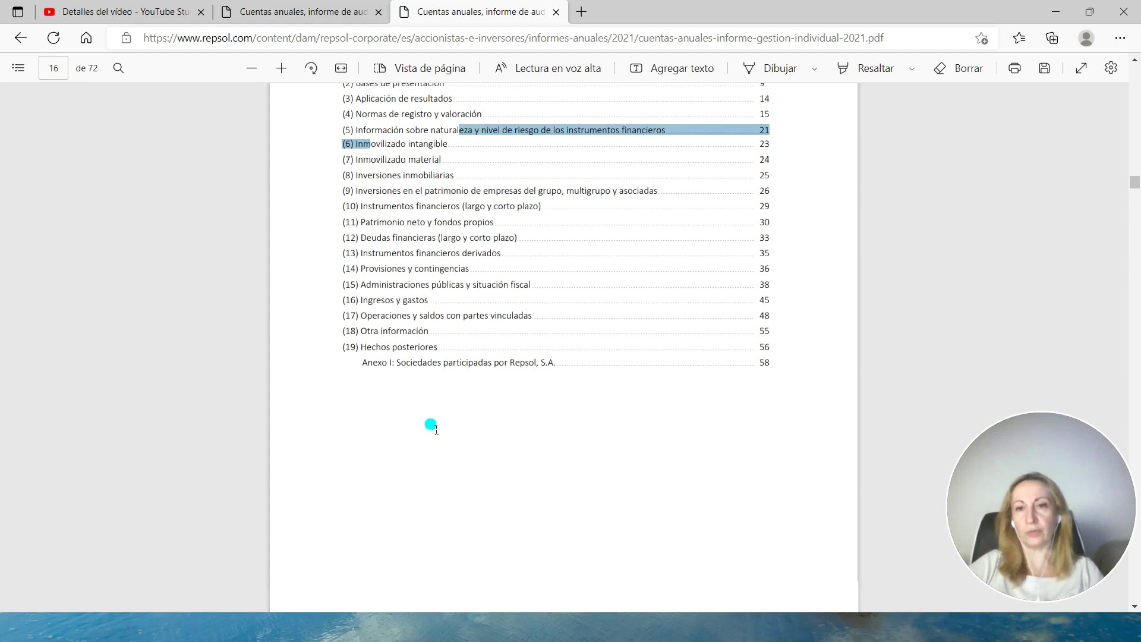
{"action": "scroll", "coordinate": [431, 424], "scroll_direction": "down", "scroll_amount": 4}
{"action": "scroll", "coordinate": [431, 424], "scroll_direction": "up", "scroll_amount": 8}
{"action": "scroll", "coordinate": [432, 424], "scroll_direction": "down", "scroll_amount": 3}
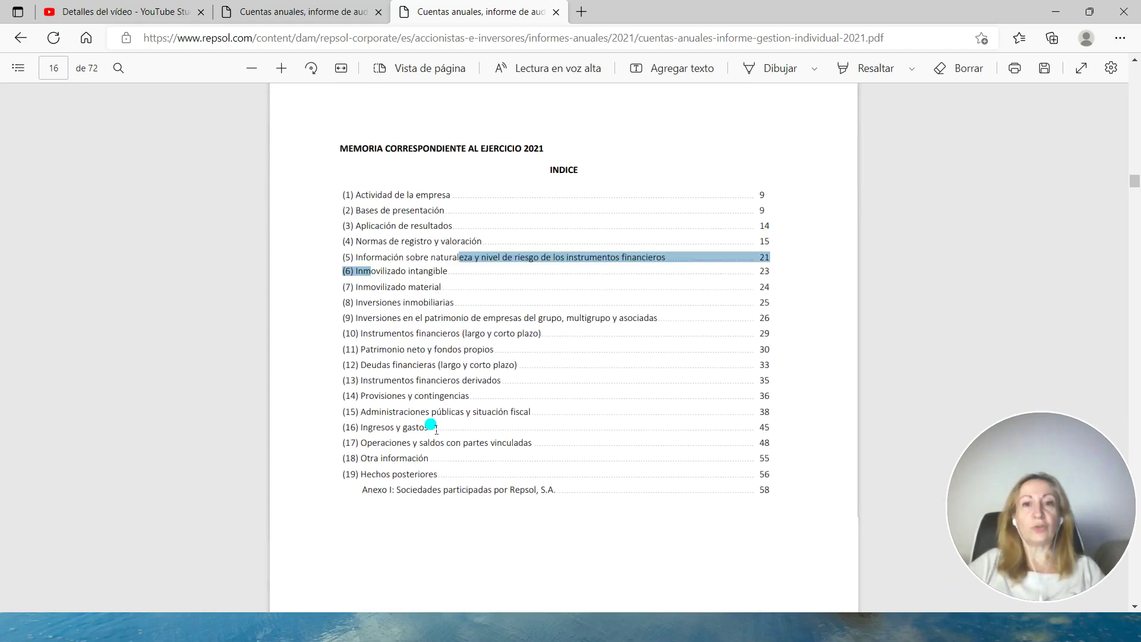
{"action": "scroll", "coordinate": [431, 424], "scroll_direction": "down", "scroll_amount": 4}
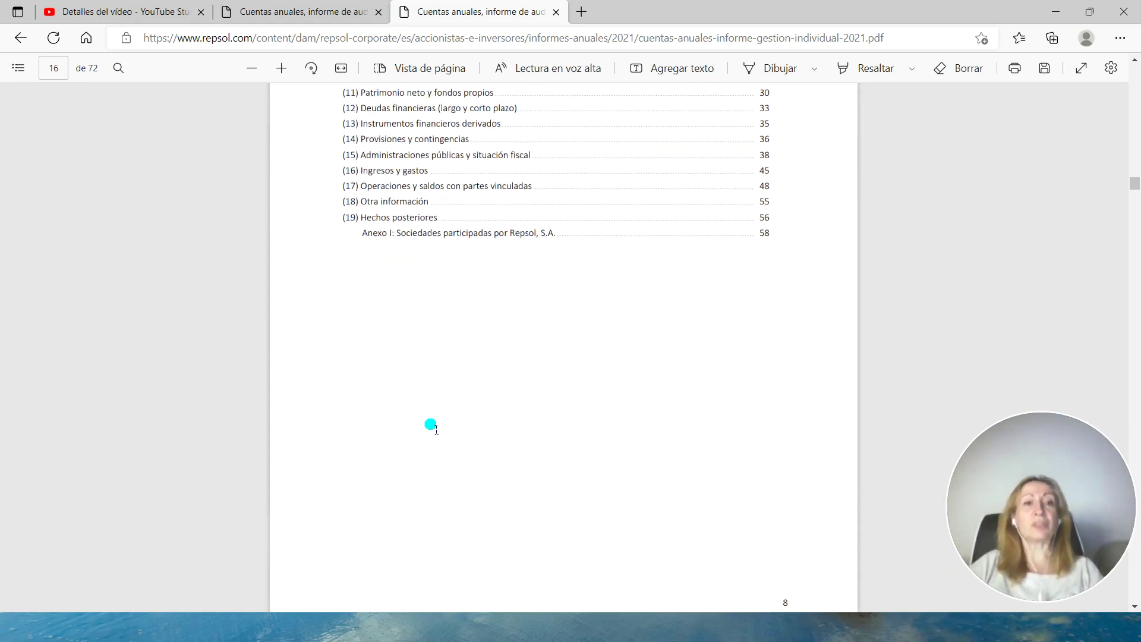
{"action": "scroll", "coordinate": [431, 424], "scroll_direction": "up", "scroll_amount": 5}
{"action": "scroll", "coordinate": [430, 425], "scroll_direction": "up", "scroll_amount": 6}
{"action": "scroll", "coordinate": [431, 424], "scroll_direction": "up", "scroll_amount": 1}
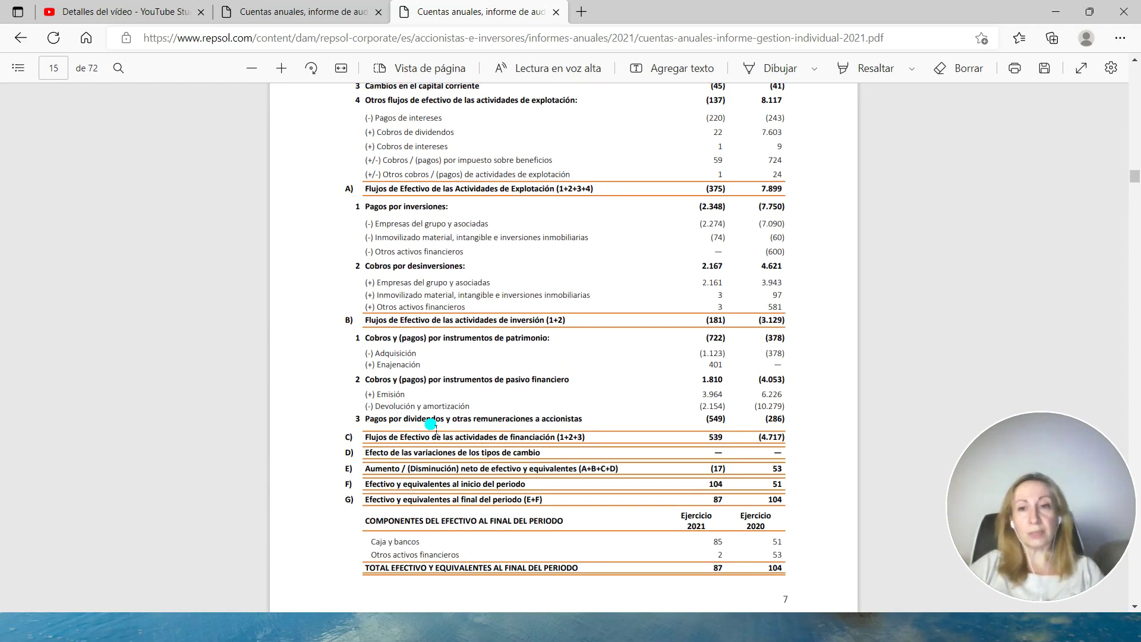
{"action": "scroll", "coordinate": [430, 425], "scroll_direction": "down", "scroll_amount": 2}
{"action": "scroll", "coordinate": [431, 424], "scroll_direction": "down", "scroll_amount": 15}
{"action": "scroll", "coordinate": [430, 425], "scroll_direction": "down", "scroll_amount": 15}
{"action": "scroll", "coordinate": [431, 424], "scroll_direction": "down", "scroll_amount": 14}
{"action": "scroll", "coordinate": [430, 425], "scroll_direction": "down", "scroll_amount": 14}
{"action": "scroll", "coordinate": [430, 424], "scroll_direction": "down", "scroll_amount": 9}
{"action": "scroll", "coordinate": [430, 425], "scroll_direction": "down", "scroll_amount": 14}
{"action": "scroll", "coordinate": [430, 424], "scroll_direction": "down", "scroll_amount": 8}
{"action": "scroll", "coordinate": [430, 424], "scroll_direction": "down", "scroll_amount": 15}
{"action": "scroll", "coordinate": [430, 425], "scroll_direction": "down", "scroll_amount": 10}
{"action": "scroll", "coordinate": [430, 424], "scroll_direction": "down", "scroll_amount": 11}
{"action": "scroll", "coordinate": [430, 425], "scroll_direction": "down", "scroll_amount": 11}
{"action": "scroll", "coordinate": [430, 425], "scroll_direction": "down", "scroll_amount": 12}
{"action": "scroll", "coordinate": [431, 425], "scroll_direction": "down", "scroll_amount": 12}
{"action": "scroll", "coordinate": [430, 424], "scroll_direction": "down", "scroll_amount": 12}
{"action": "scroll", "coordinate": [430, 425], "scroll_direction": "down", "scroll_amount": 12}
{"action": "scroll", "coordinate": [430, 425], "scroll_direction": "down", "scroll_amount": 12}
{"action": "scroll", "coordinate": [430, 424], "scroll_direction": "down", "scroll_amount": 12}
{"action": "scroll", "coordinate": [430, 424], "scroll_direction": "down", "scroll_amount": 12}
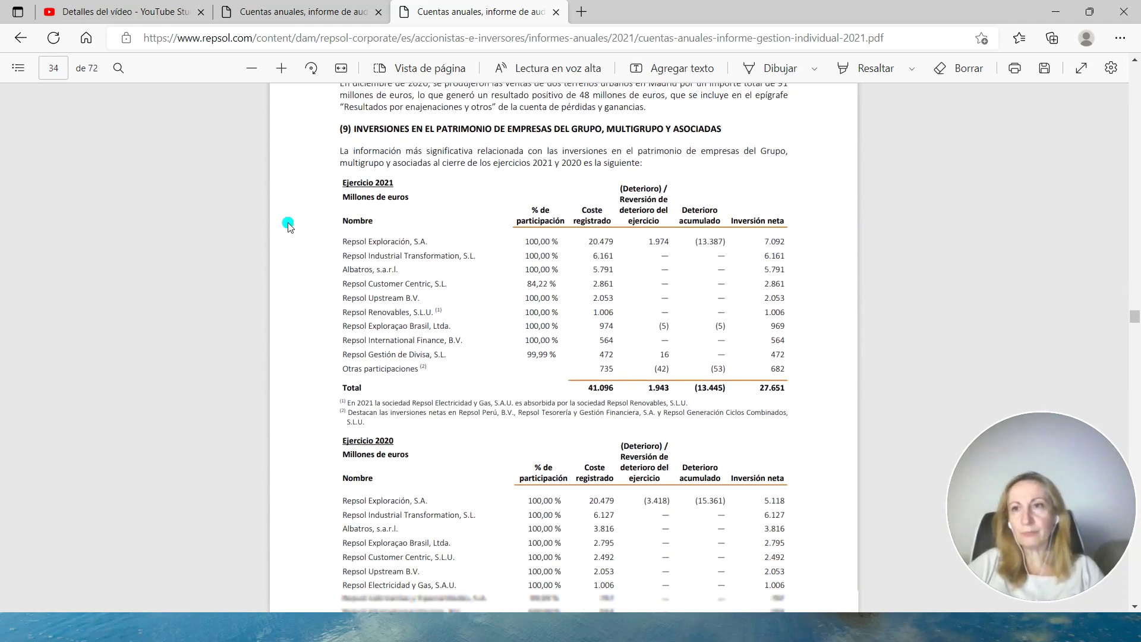
{"action": "left_click", "coordinate": [60, 64]}
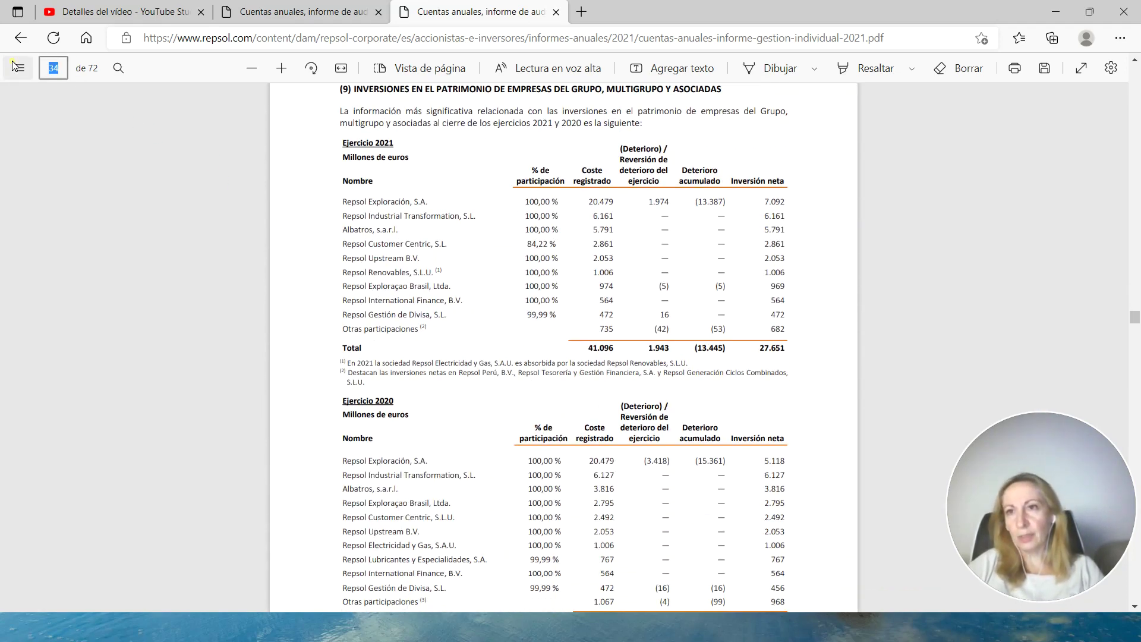
- Jump to page 65, then scroll back to the board remuneration table on page 59
{"action": "type", "text": "65"}
{"action": "key", "text": "Return"}
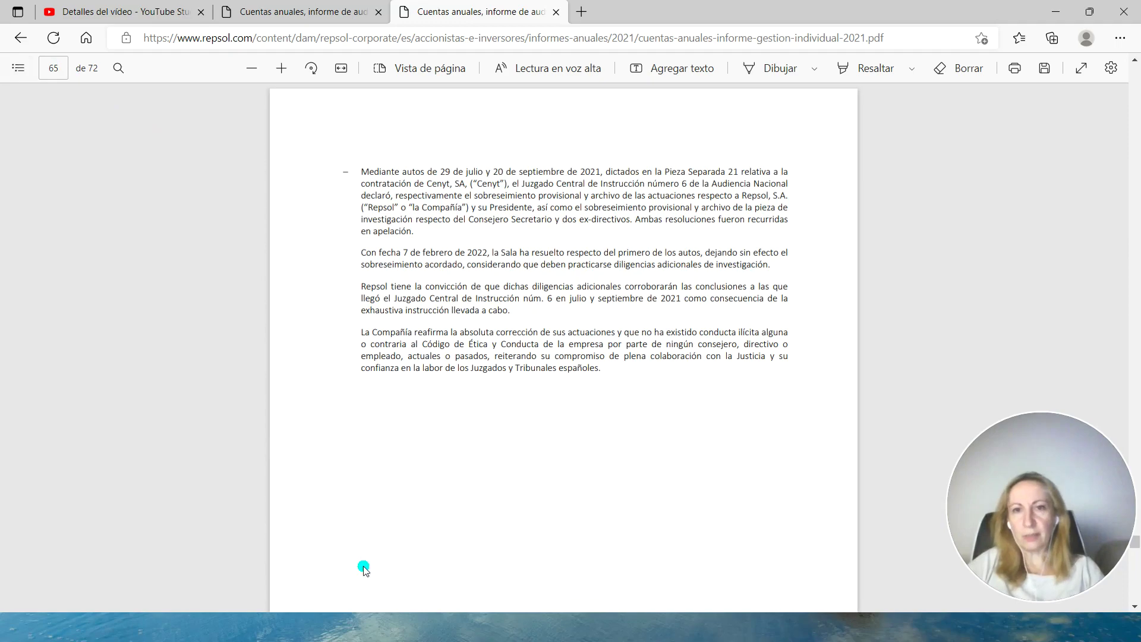
{"action": "scroll", "coordinate": [427, 461], "scroll_direction": "up", "scroll_amount": 5}
{"action": "scroll", "coordinate": [428, 461], "scroll_direction": "up", "scroll_amount": 10}
{"action": "scroll", "coordinate": [428, 461], "scroll_direction": "up", "scroll_amount": 10}
{"action": "scroll", "coordinate": [425, 462], "scroll_direction": "up", "scroll_amount": 5}
{"action": "scroll", "coordinate": [426, 463], "scroll_direction": "up", "scroll_amount": 5}
{"action": "scroll", "coordinate": [425, 463], "scroll_direction": "up", "scroll_amount": 5}
{"action": "scroll", "coordinate": [425, 463], "scroll_direction": "up", "scroll_amount": 5}
{"action": "scroll", "coordinate": [426, 462], "scroll_direction": "up", "scroll_amount": 5}
{"action": "scroll", "coordinate": [426, 463], "scroll_direction": "up", "scroll_amount": 5}
{"action": "scroll", "coordinate": [425, 463], "scroll_direction": "up", "scroll_amount": 5}
{"action": "scroll", "coordinate": [425, 463], "scroll_direction": "up", "scroll_amount": 5}
{"action": "scroll", "coordinate": [426, 462], "scroll_direction": "down", "scroll_amount": 2}
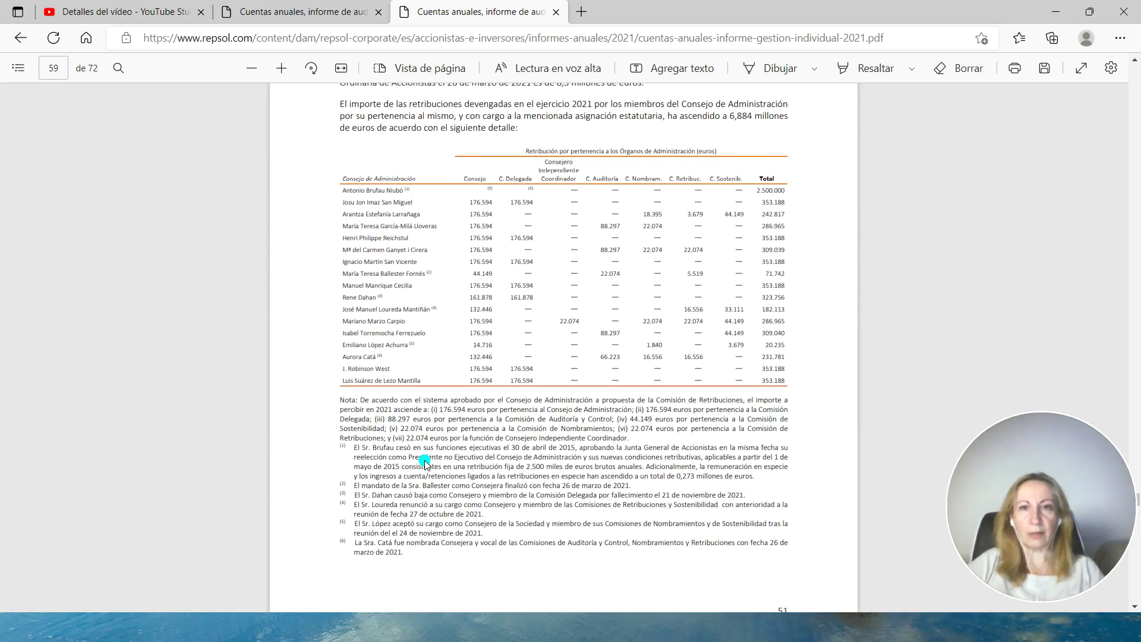
- Zoom in on the remuneration table, select its title, then zoom back out
{"action": "left_click", "coordinate": [275, 76]}
{"action": "left_click", "coordinate": [275, 76]}
{"action": "left_click", "coordinate": [275, 76]}
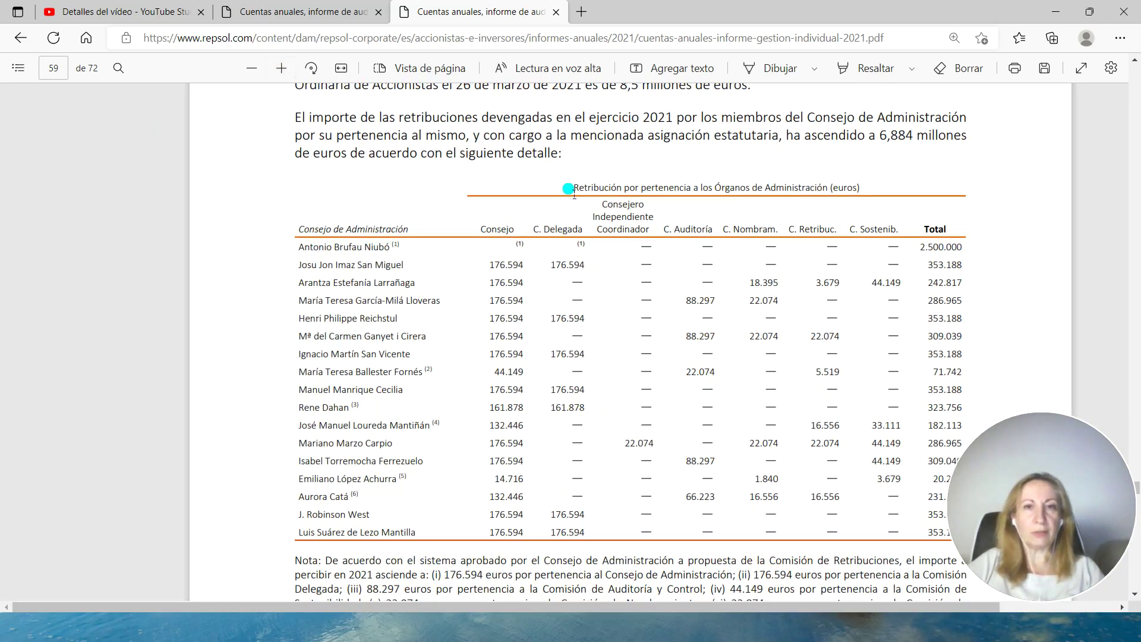
{"action": "left_click_drag", "start_coordinate": [574, 192], "coordinate": [858, 191]}
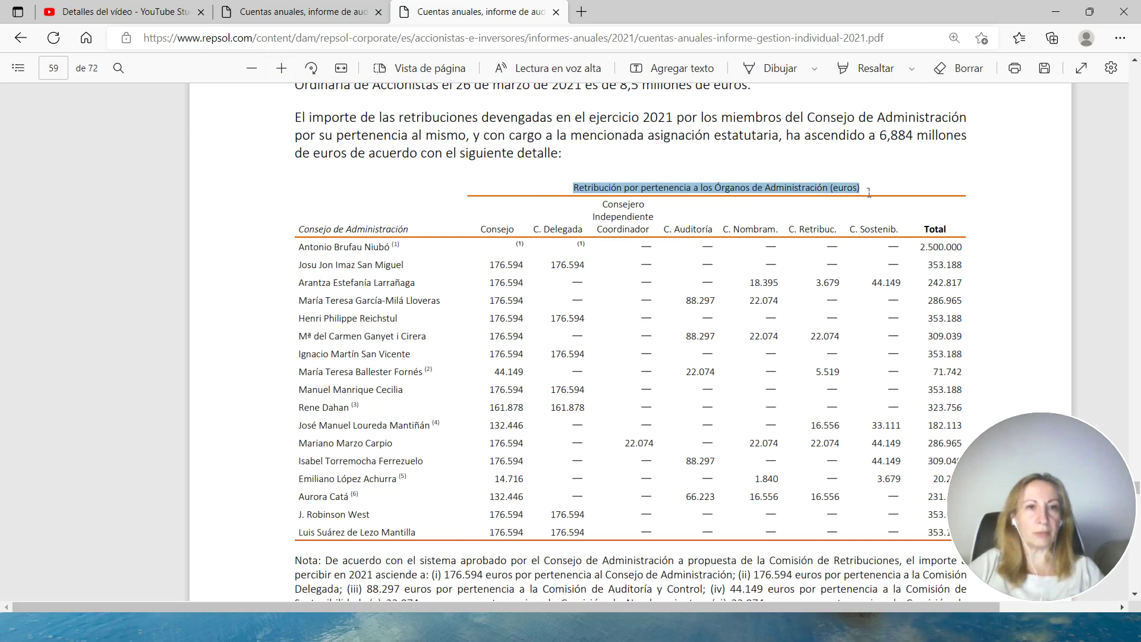
{"action": "left_click", "coordinate": [654, 273]}
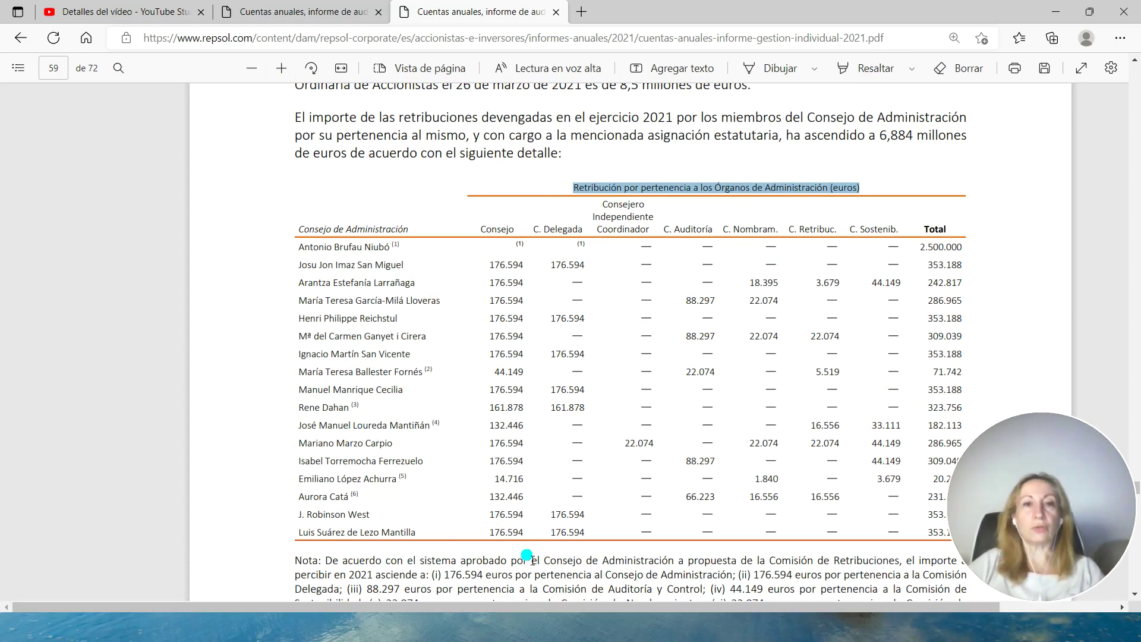
{"action": "scroll", "coordinate": [523, 553], "scroll_direction": "up", "scroll_amount": 5}
{"action": "scroll", "coordinate": [523, 553], "scroll_direction": "up", "scroll_amount": 5}
{"action": "scroll", "coordinate": [527, 555], "scroll_direction": "up", "scroll_amount": 5}
{"action": "scroll", "coordinate": [527, 555], "scroll_direction": "down", "scroll_amount": 10}
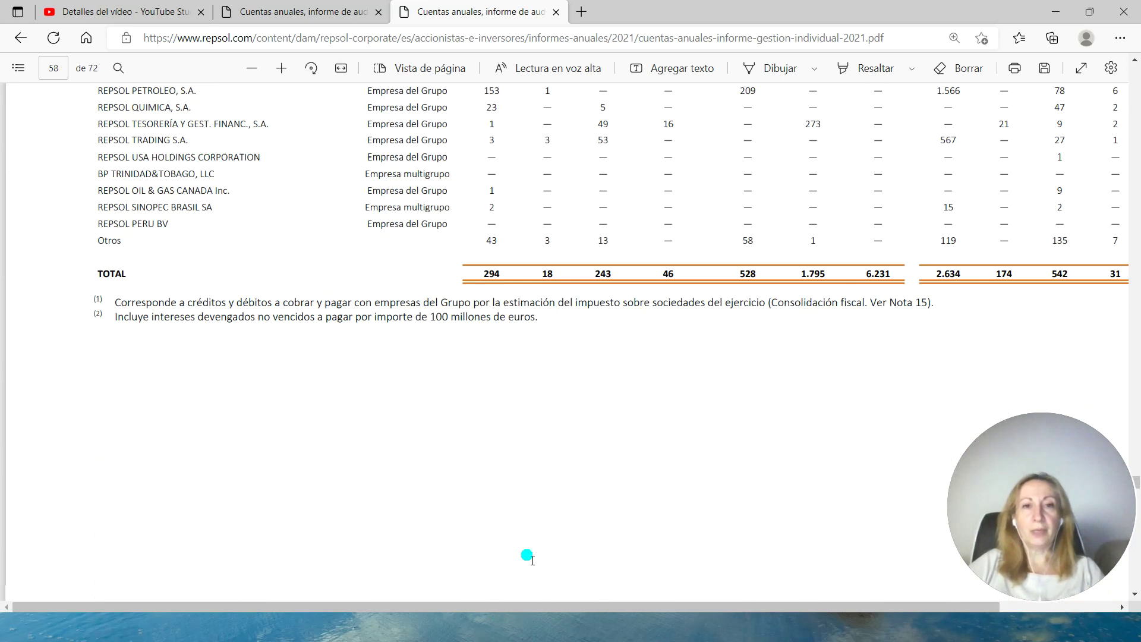
{"action": "scroll", "coordinate": [527, 555], "scroll_direction": "down", "scroll_amount": 1}
{"action": "left_click", "coordinate": [252, 70]}
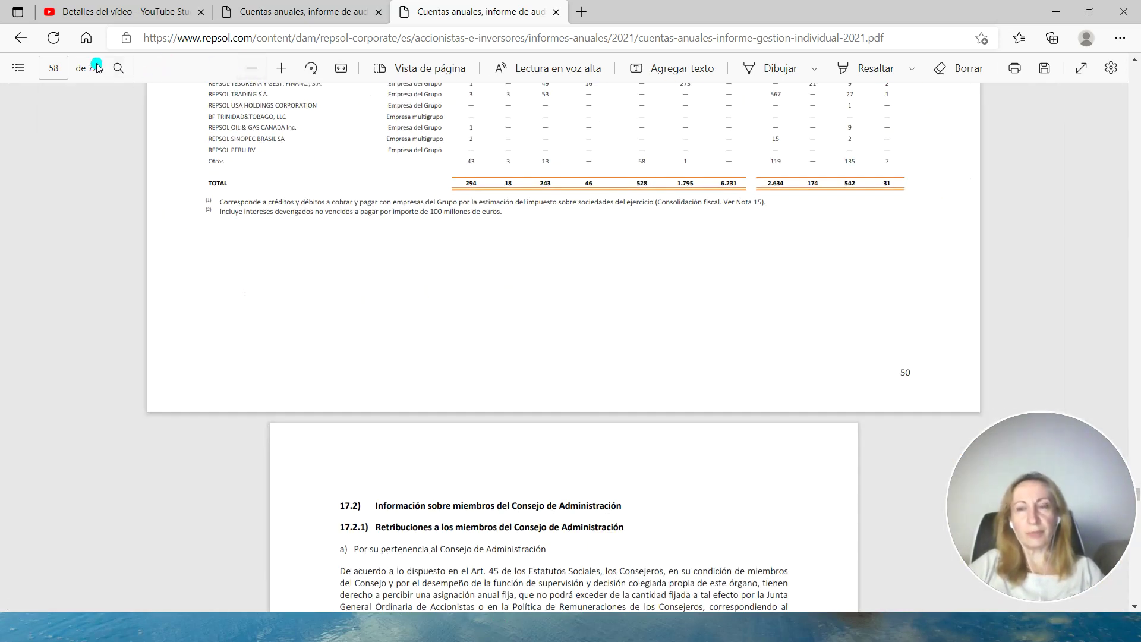
- Scroll back to the page 10 balance sheet at 31 December 2021 and 2020
{"action": "scroll", "coordinate": [669, 226], "scroll_direction": "up", "scroll_amount": 3}
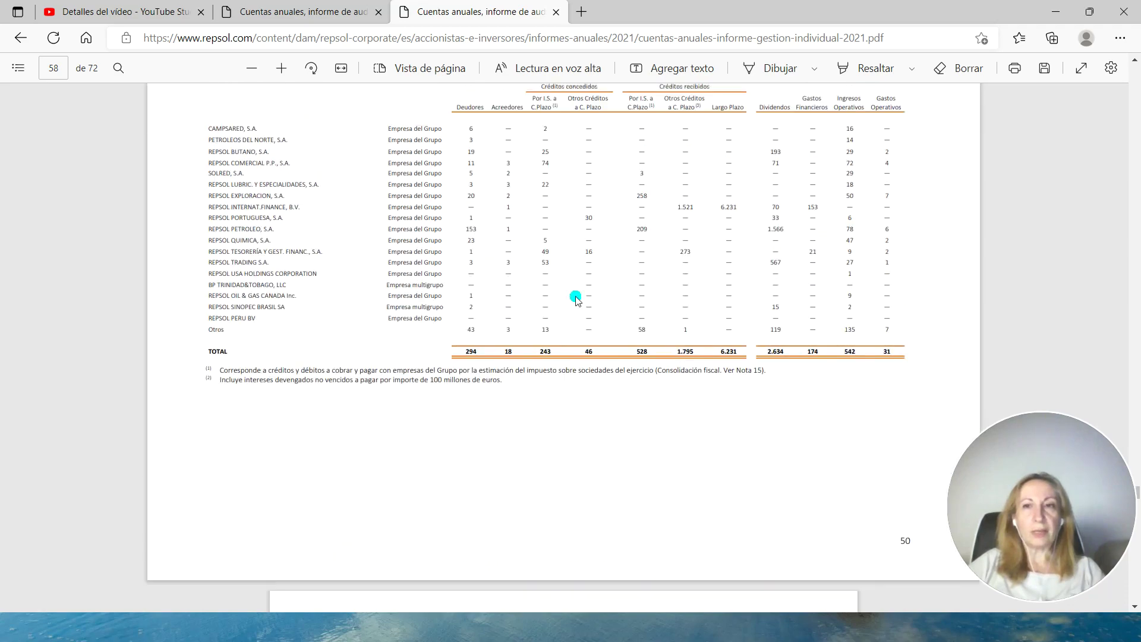
{"action": "left_click_drag", "start_coordinate": [1135, 496], "coordinate": [1132, 113]}
{"action": "scroll", "coordinate": [631, 399], "scroll_direction": "down", "scroll_amount": 5}
{"action": "scroll", "coordinate": [624, 414], "scroll_direction": "down", "scroll_amount": 10}
{"action": "scroll", "coordinate": [623, 413], "scroll_direction": "down", "scroll_amount": 5}
{"action": "scroll", "coordinate": [622, 412], "scroll_direction": "down", "scroll_amount": 10}
{"action": "scroll", "coordinate": [616, 443], "scroll_direction": "down", "scroll_amount": 10}
{"action": "scroll", "coordinate": [614, 497], "scroll_direction": "down", "scroll_amount": 10}
{"action": "scroll", "coordinate": [616, 499], "scroll_direction": "down", "scroll_amount": 10}
{"action": "scroll", "coordinate": [615, 498], "scroll_direction": "down", "scroll_amount": 10}
{"action": "scroll", "coordinate": [615, 498], "scroll_direction": "down", "scroll_amount": 10}
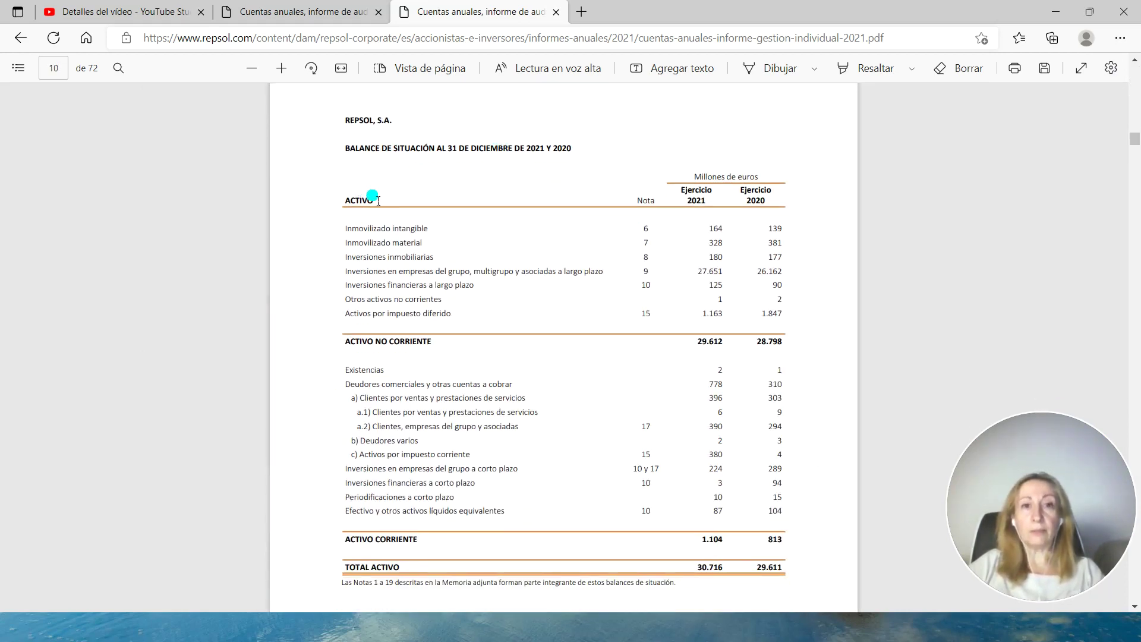
{"action": "scroll", "coordinate": [570, 416], "scroll_direction": "down", "scroll_amount": 3}
{"action": "scroll", "coordinate": [648, 451], "scroll_direction": "down", "scroll_amount": 3}
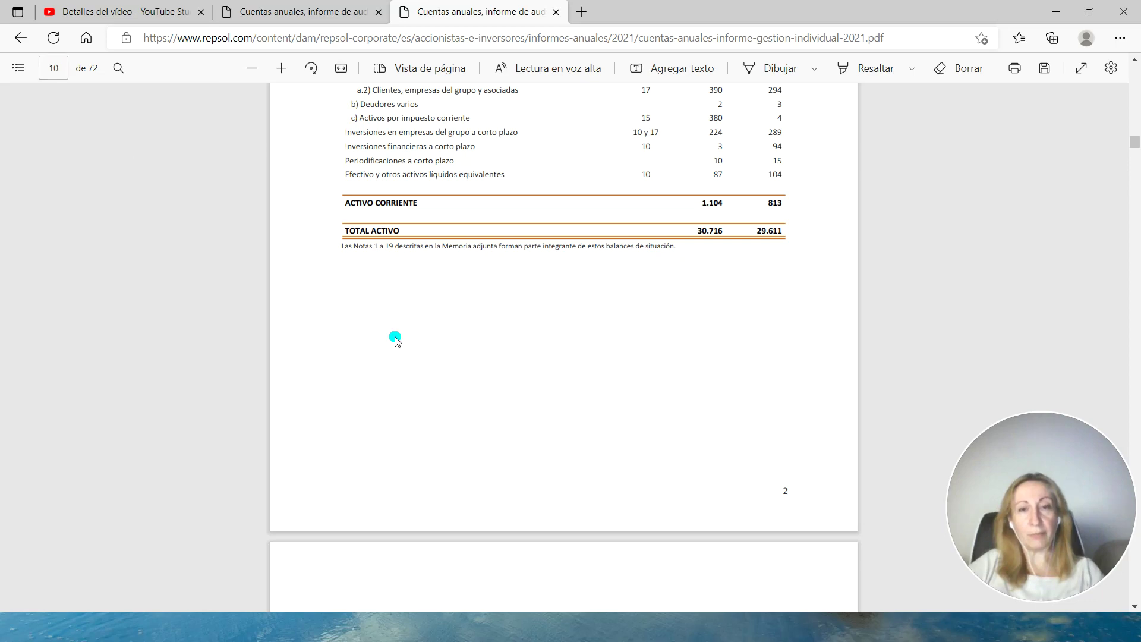
{"action": "scroll", "coordinate": [394, 323], "scroll_direction": "up", "scroll_amount": 5}
{"action": "scroll", "coordinate": [397, 318], "scroll_direction": "up", "scroll_amount": 10}
{"action": "scroll", "coordinate": [397, 319], "scroll_direction": "up", "scroll_amount": 10}
{"action": "scroll", "coordinate": [397, 319], "scroll_direction": "up", "scroll_amount": 3}
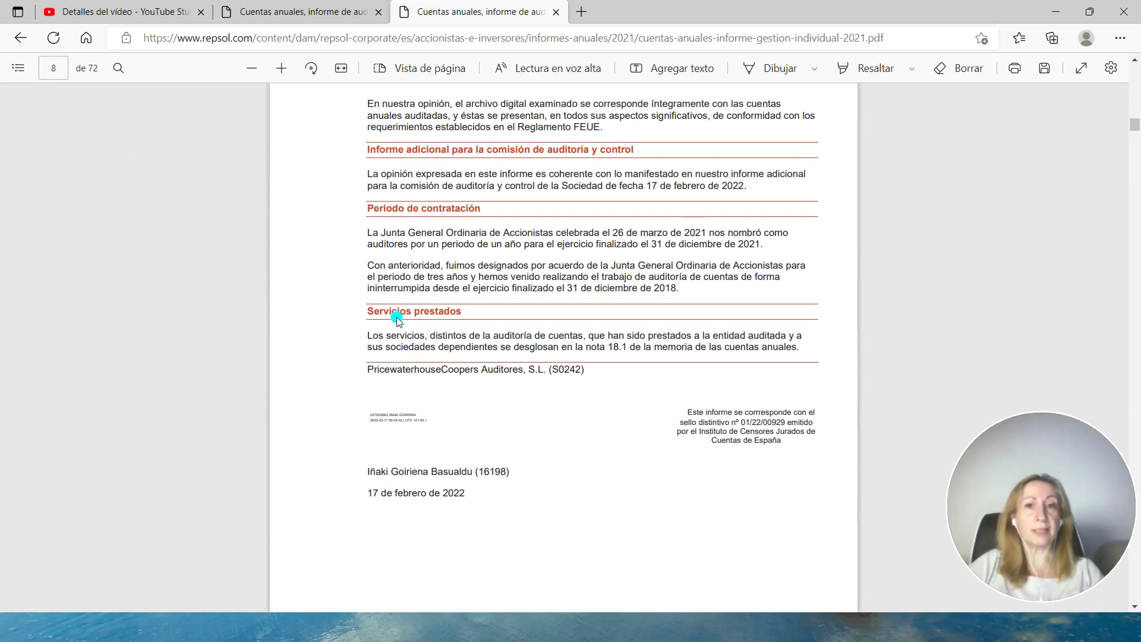
{"action": "scroll", "coordinate": [397, 320], "scroll_direction": "up", "scroll_amount": 5}
{"action": "scroll", "coordinate": [397, 320], "scroll_direction": "down", "scroll_amount": 9}
{"action": "scroll", "coordinate": [397, 319], "scroll_direction": "down", "scroll_amount": 7}
{"action": "scroll", "coordinate": [397, 319], "scroll_direction": "down", "scroll_amount": 4}
{"action": "scroll", "coordinate": [396, 319], "scroll_direction": "down", "scroll_amount": 6}
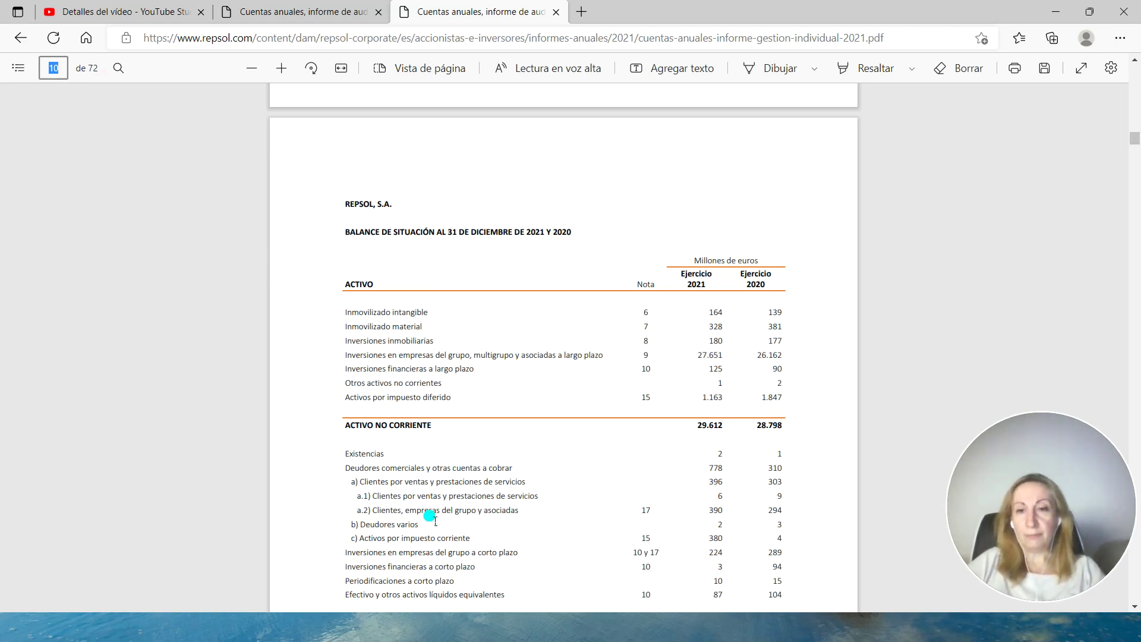
{"action": "key", "text": "super"}
- Launch Excel from a Windows search for 'EX' and create a Libro en blanco workbook
{"action": "type", "text": "E"}
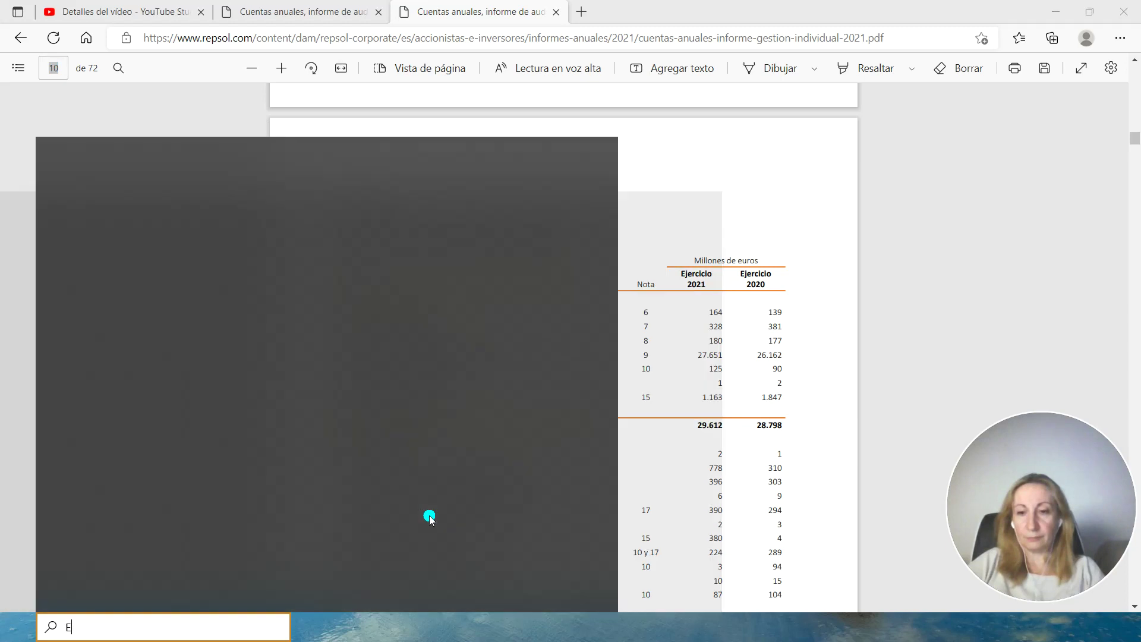
{"action": "type", "text": "X"}
{"action": "left_click", "coordinate": [473, 222]}
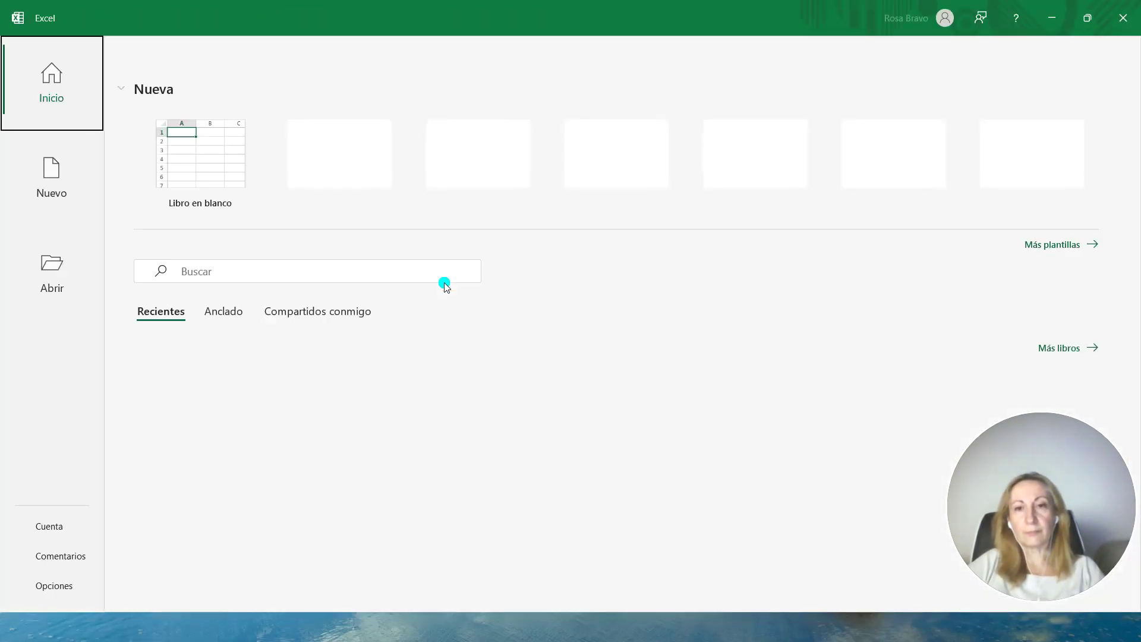
{"action": "left_click", "coordinate": [215, 164]}
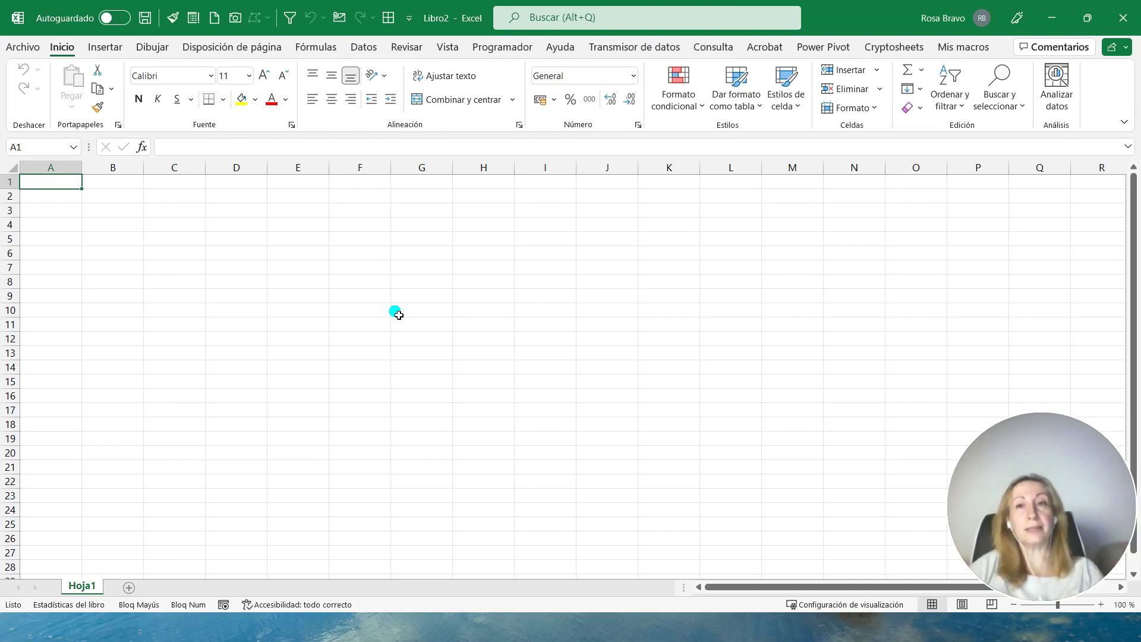
- Import the REPSOL annual-accounts PDF through Datos > Obtener datos > De un archivo > De PDF
{"action": "left_click", "coordinate": [363, 47]}
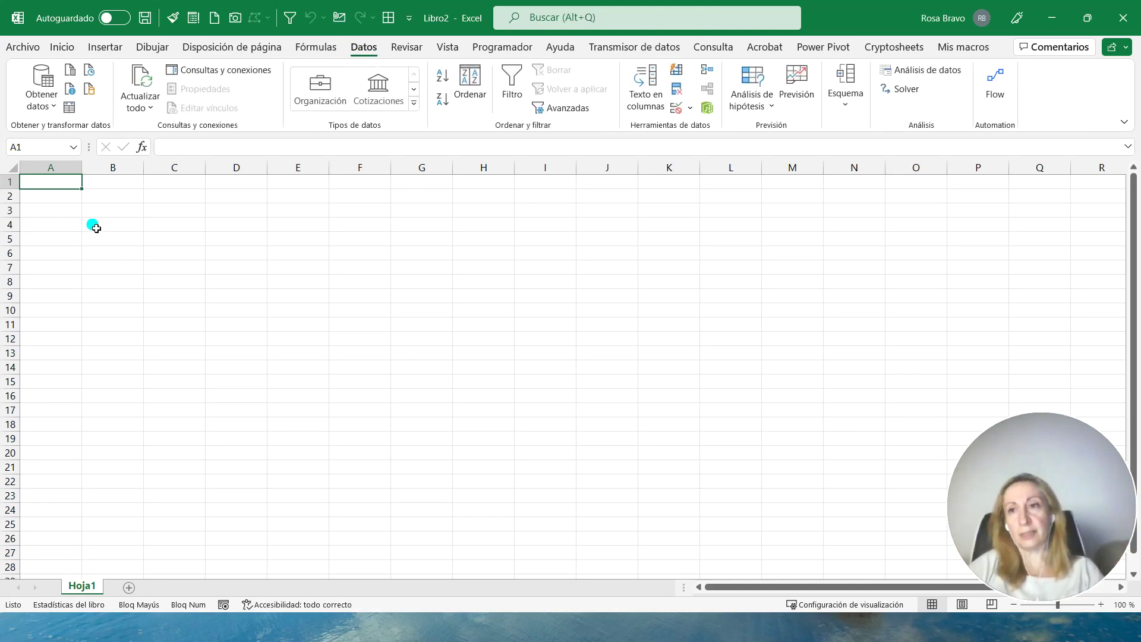
{"action": "left_click", "coordinate": [47, 102]}
{"action": "mouse_move", "coordinate": [116, 132]}
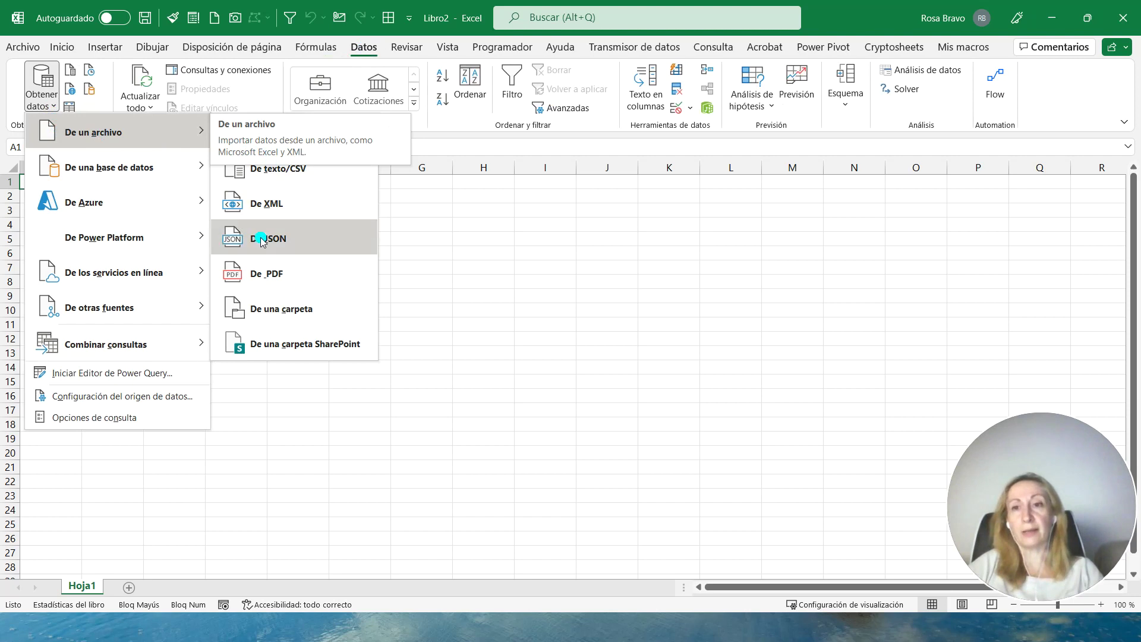
{"action": "left_click", "coordinate": [272, 269]}
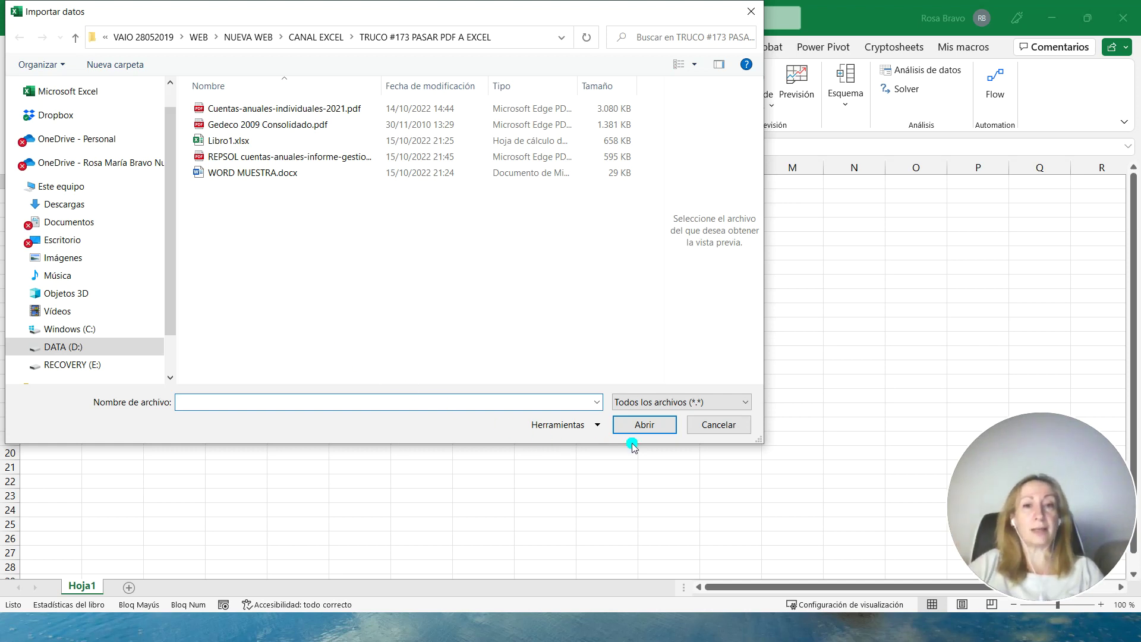
{"action": "mouse_move", "coordinate": [289, 156]}
{"action": "left_click", "coordinate": [255, 157]}
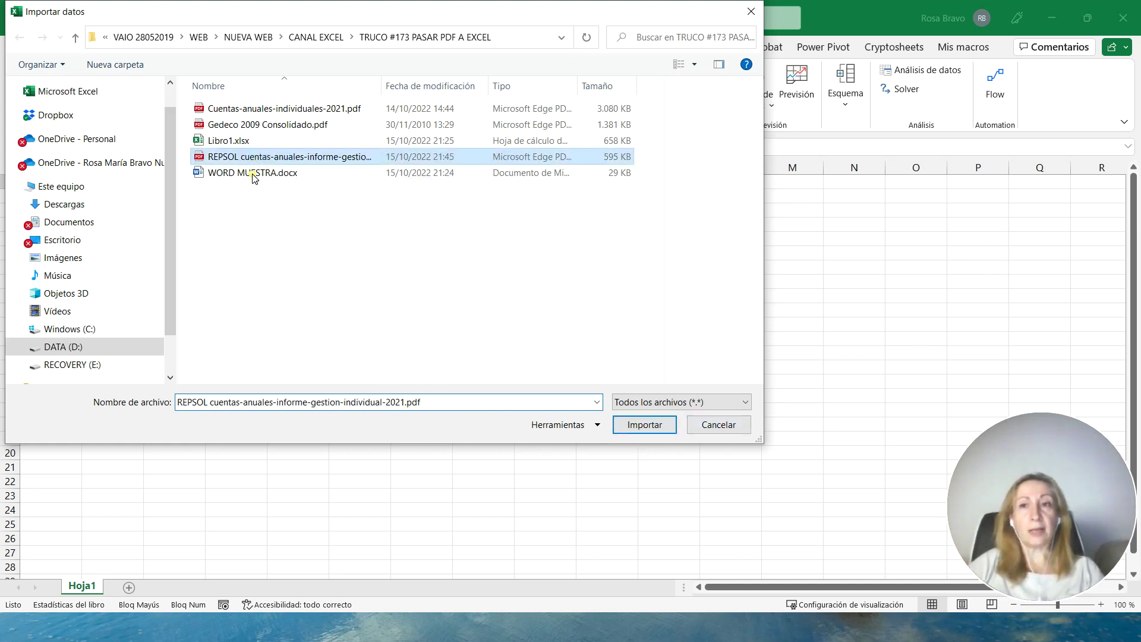
{"action": "left_click", "coordinate": [626, 424]}
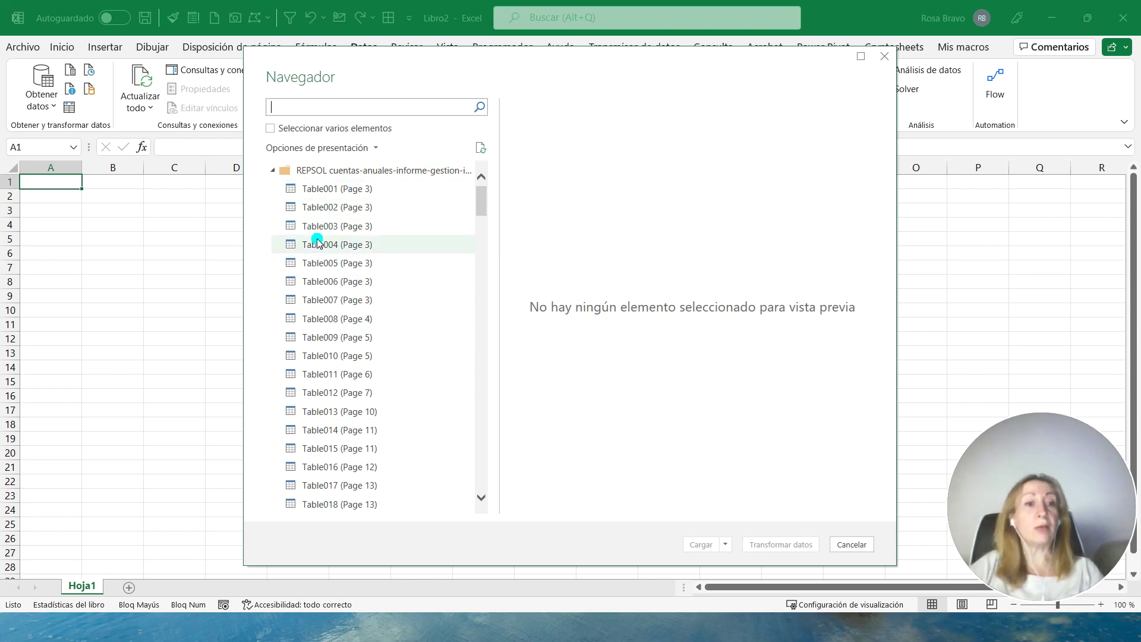
{"action": "scroll", "coordinate": [318, 241], "scroll_direction": "down", "scroll_amount": 4}
{"action": "scroll", "coordinate": [318, 240], "scroll_direction": "down", "scroll_amount": 6}
{"action": "scroll", "coordinate": [318, 241], "scroll_direction": "down", "scroll_amount": 6}
{"action": "scroll", "coordinate": [318, 241], "scroll_direction": "down", "scroll_amount": 6}
{"action": "scroll", "coordinate": [318, 241], "scroll_direction": "down", "scroll_amount": 6}
{"action": "scroll", "coordinate": [318, 241], "scroll_direction": "down", "scroll_amount": 4}
{"action": "scroll", "coordinate": [318, 241], "scroll_direction": "down", "scroll_amount": 2}
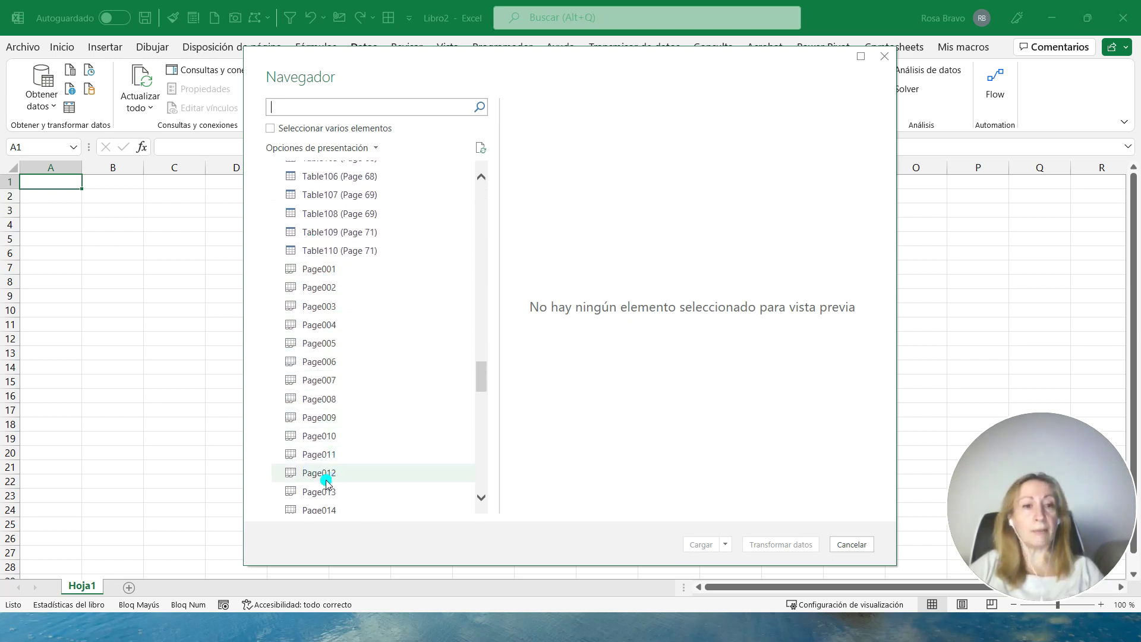
{"action": "scroll", "coordinate": [326, 482], "scroll_direction": "up", "scroll_amount": 10}
{"action": "scroll", "coordinate": [326, 483], "scroll_direction": "up", "scroll_amount": 15}
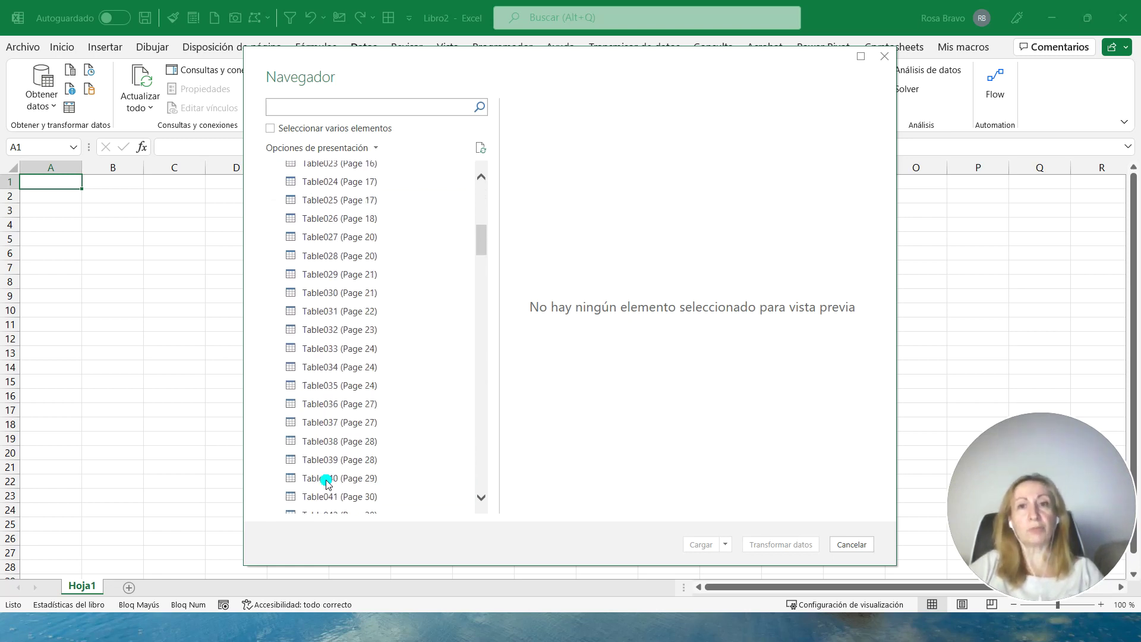
{"action": "scroll", "coordinate": [326, 483], "scroll_direction": "up", "scroll_amount": 10}
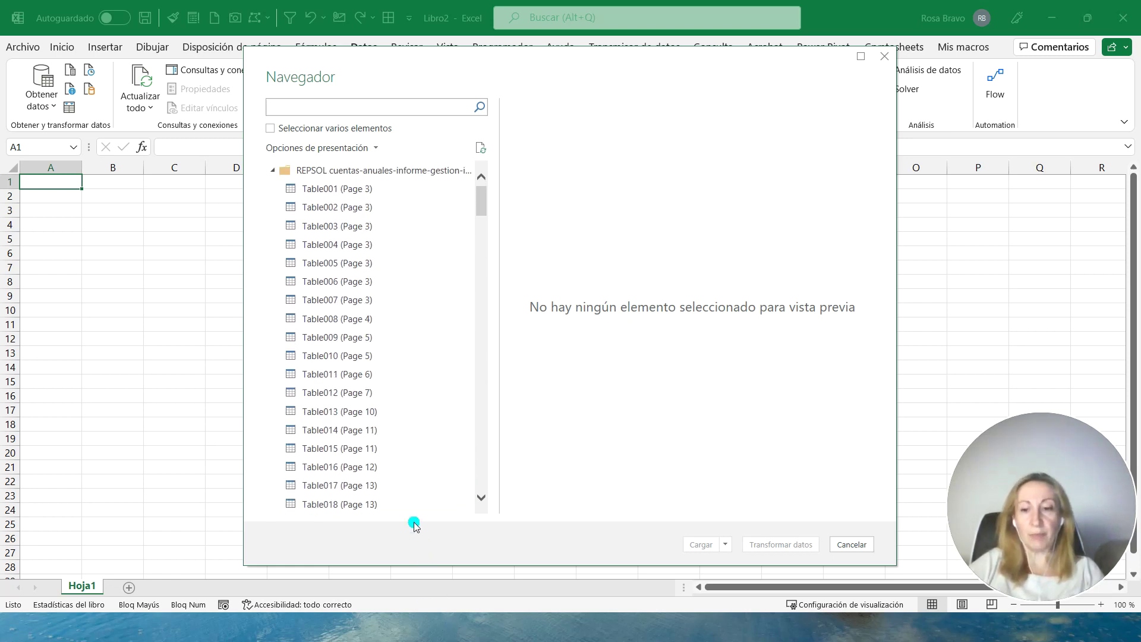
{"action": "key", "text": "alt+Tab"}
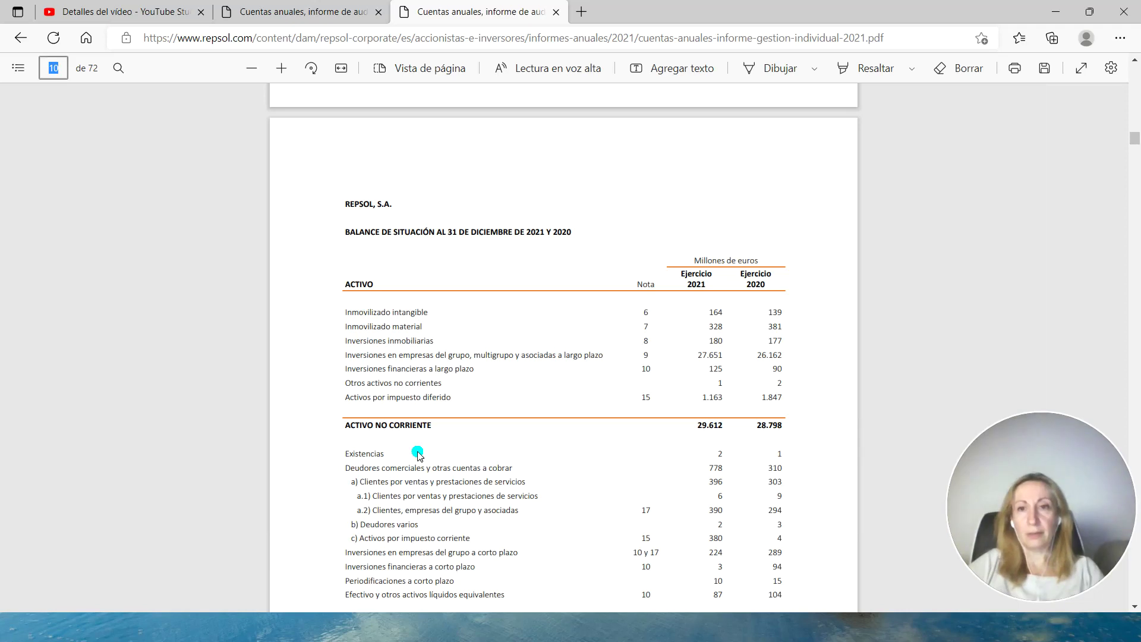
{"action": "scroll", "coordinate": [418, 455], "scroll_direction": "up", "scroll_amount": 5}
{"action": "scroll", "coordinate": [417, 455], "scroll_direction": "down", "scroll_amount": 5}
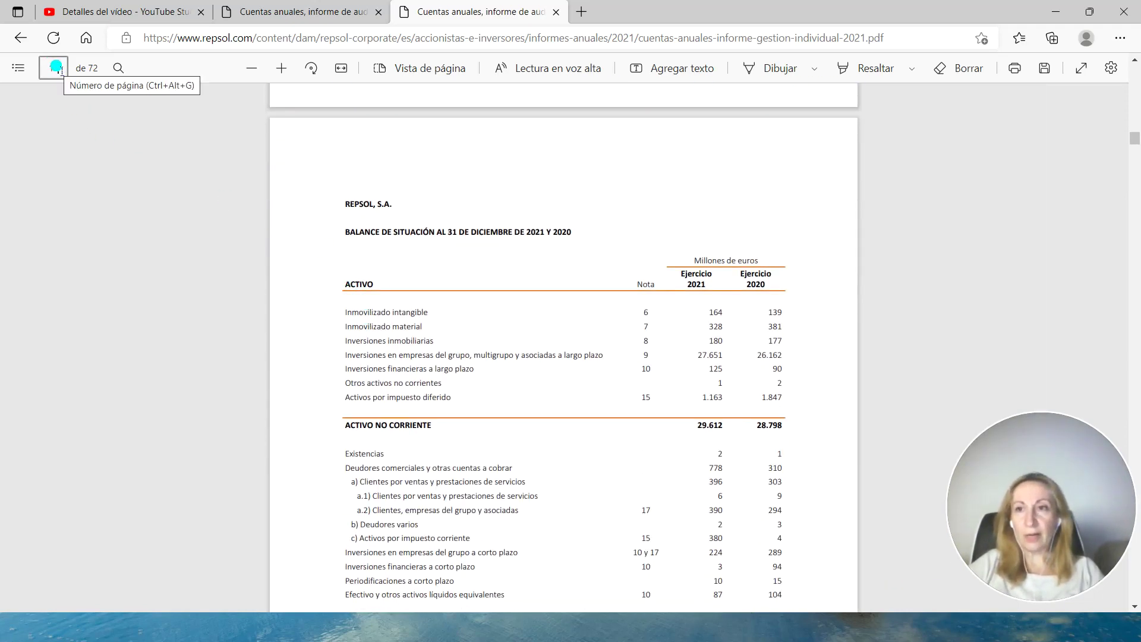
{"action": "key", "text": "alt+Tab"}
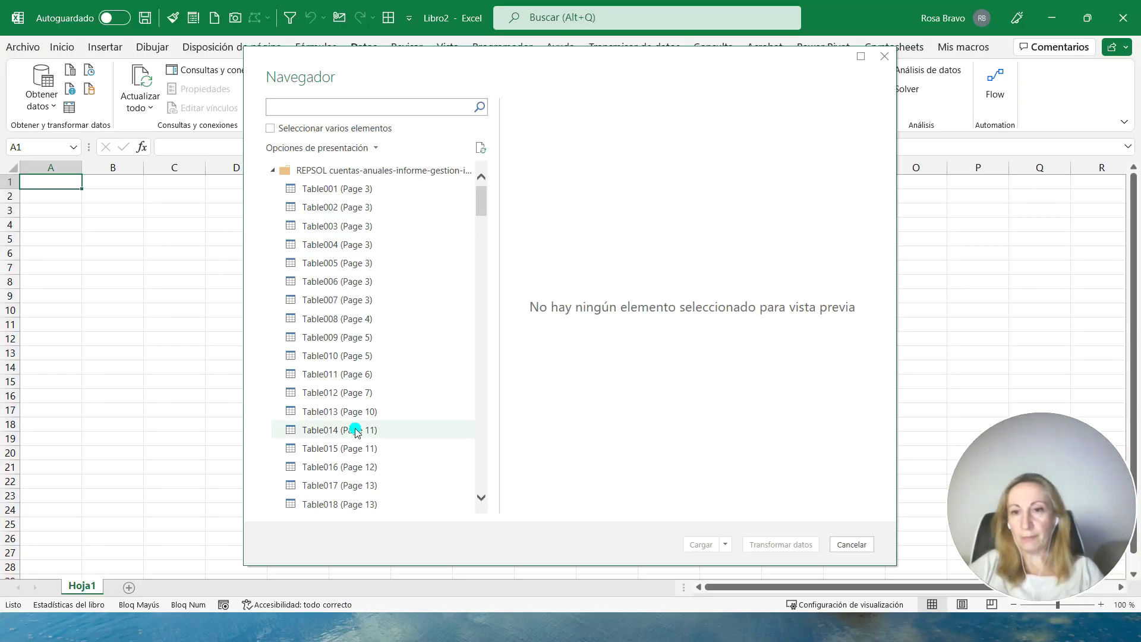
- Enable multiple selection and tick Table013 (Page 10) for import
{"action": "scroll", "coordinate": [343, 392], "scroll_direction": "down", "scroll_amount": 1}
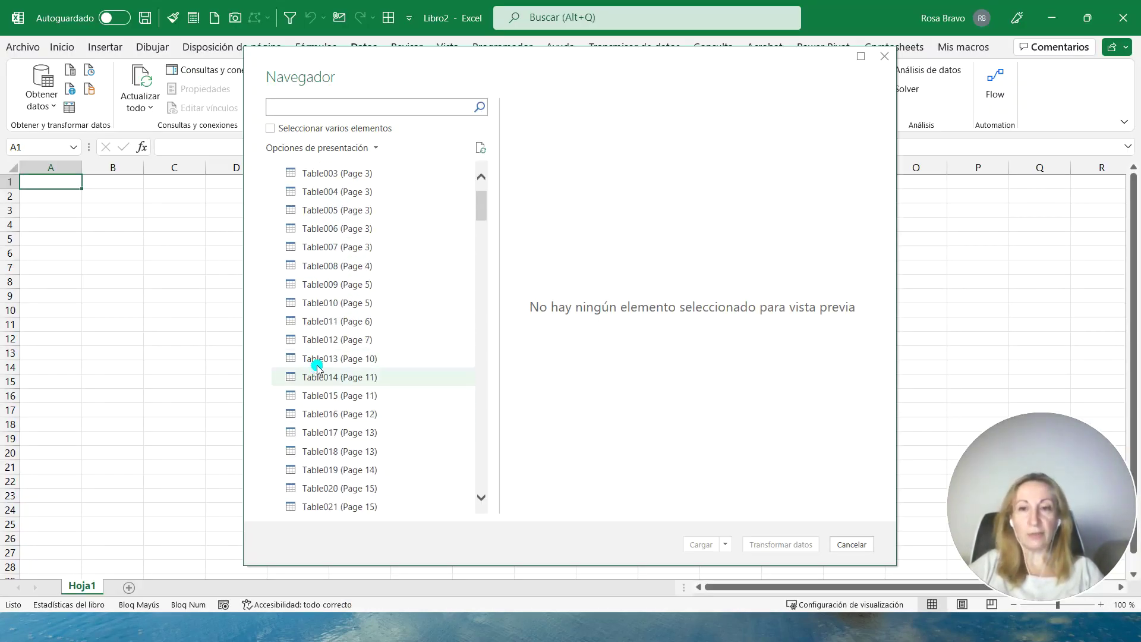
{"action": "left_click", "coordinate": [316, 359]}
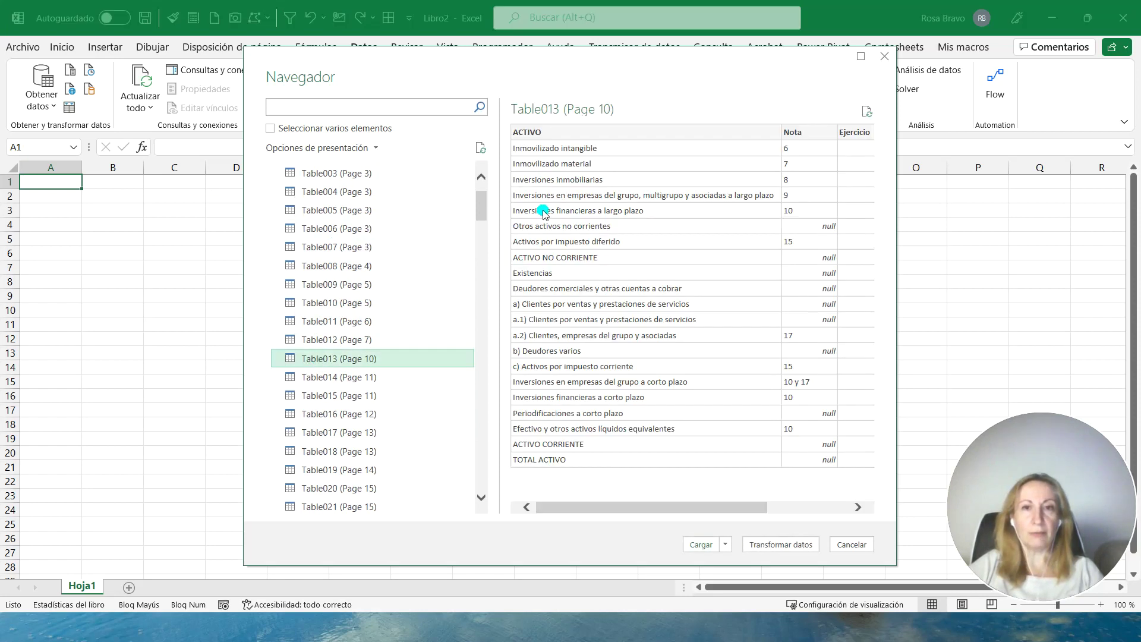
{"action": "left_click", "coordinate": [270, 131]}
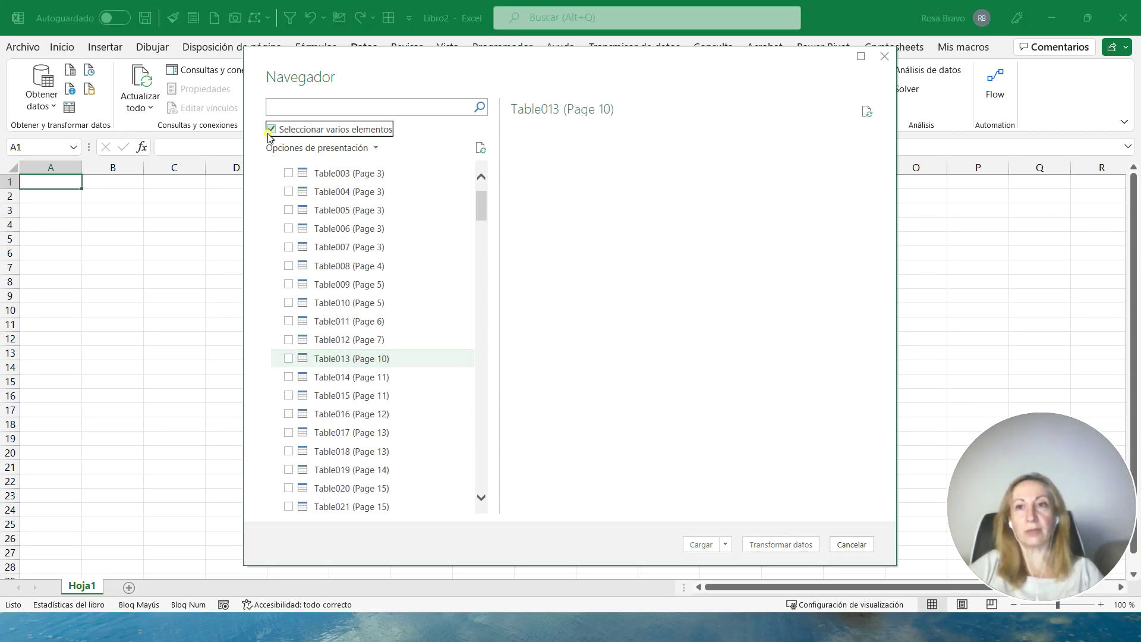
{"action": "left_click", "coordinate": [289, 358]}
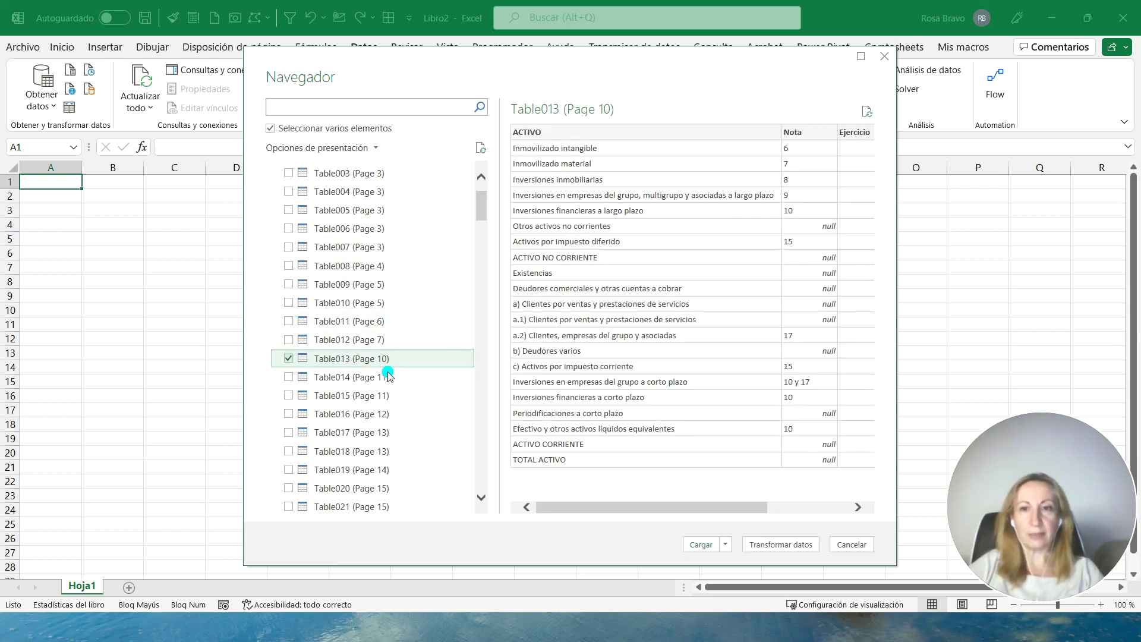
- Compare the Page 11 previews of Table014 and the Table015 PASIVO table
{"action": "left_click", "coordinate": [335, 382]}
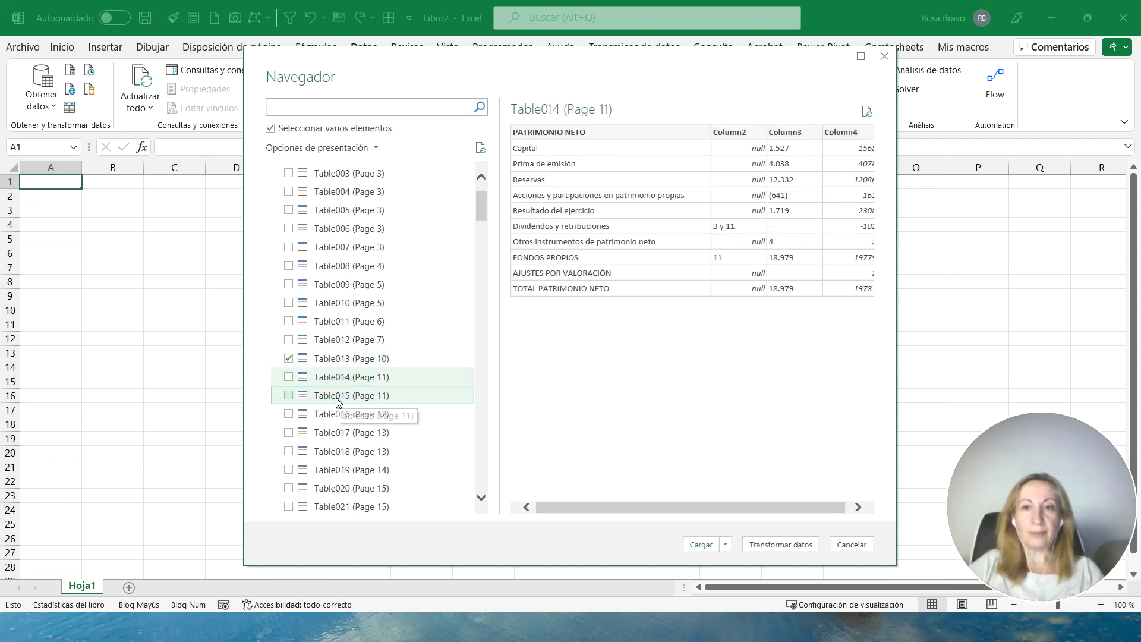
{"action": "left_click", "coordinate": [336, 398]}
{"action": "left_click", "coordinate": [331, 382]}
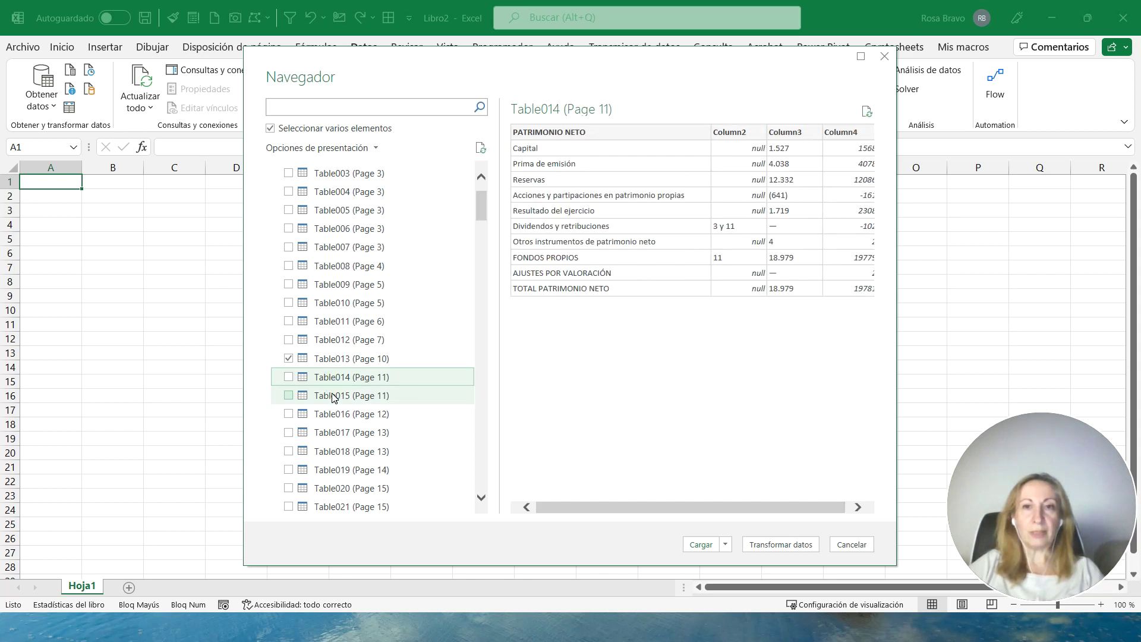
{"action": "left_click", "coordinate": [331, 396]}
{"action": "left_click", "coordinate": [329, 382]}
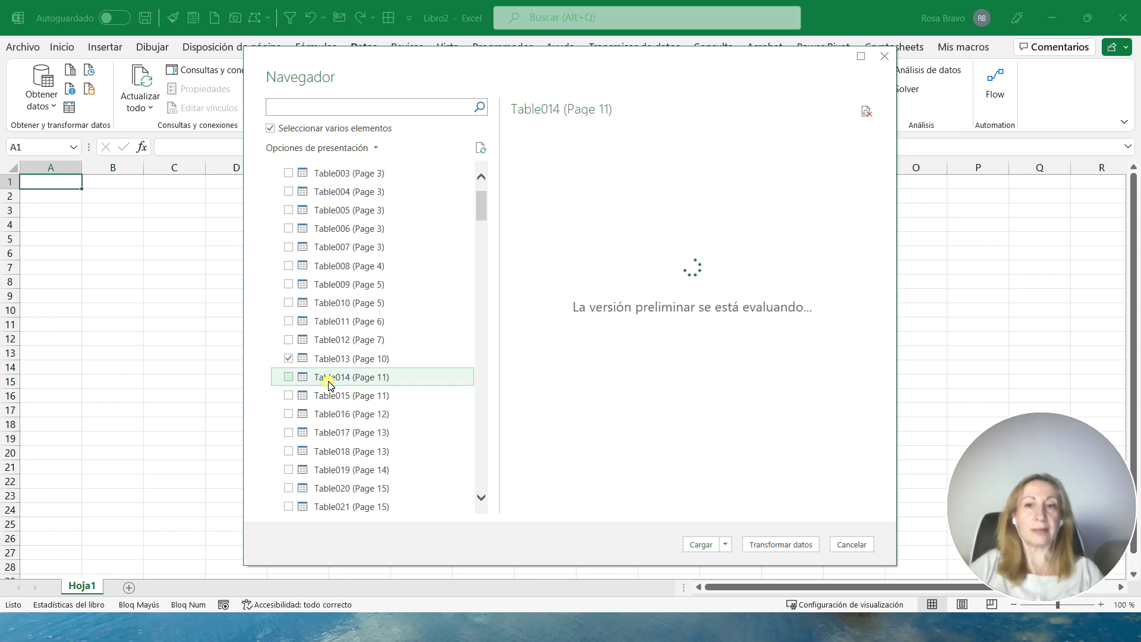
{"action": "left_click", "coordinate": [328, 394]}
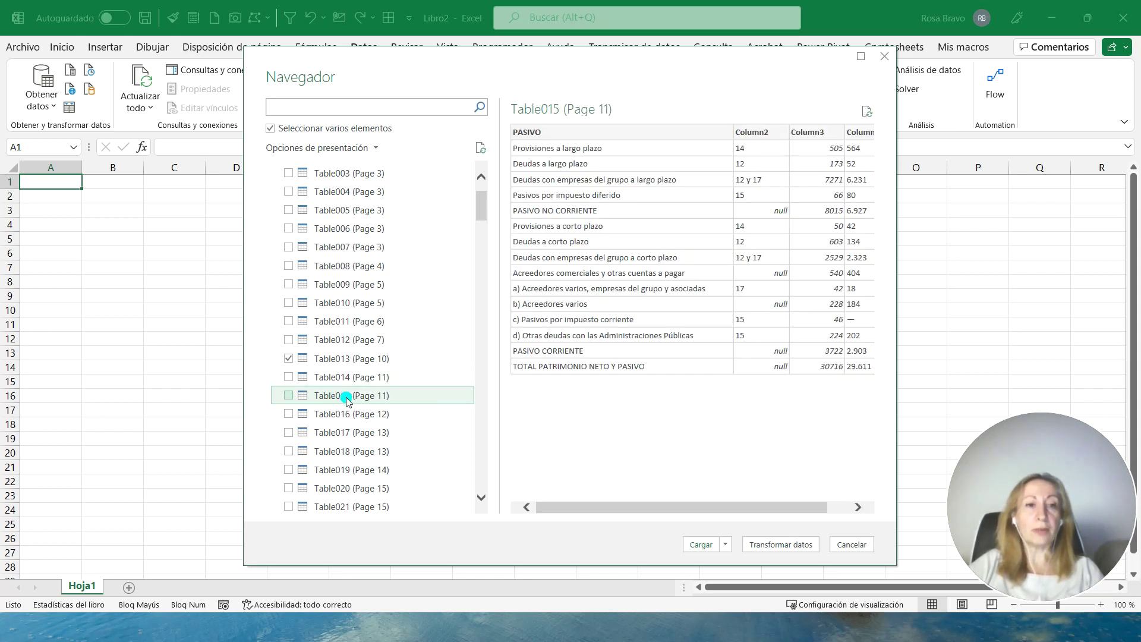
- Preview the whole Page011 balance sheet and tick it for import
{"action": "left_click_drag", "start_coordinate": [347, 383], "coordinate": [368, 395]}
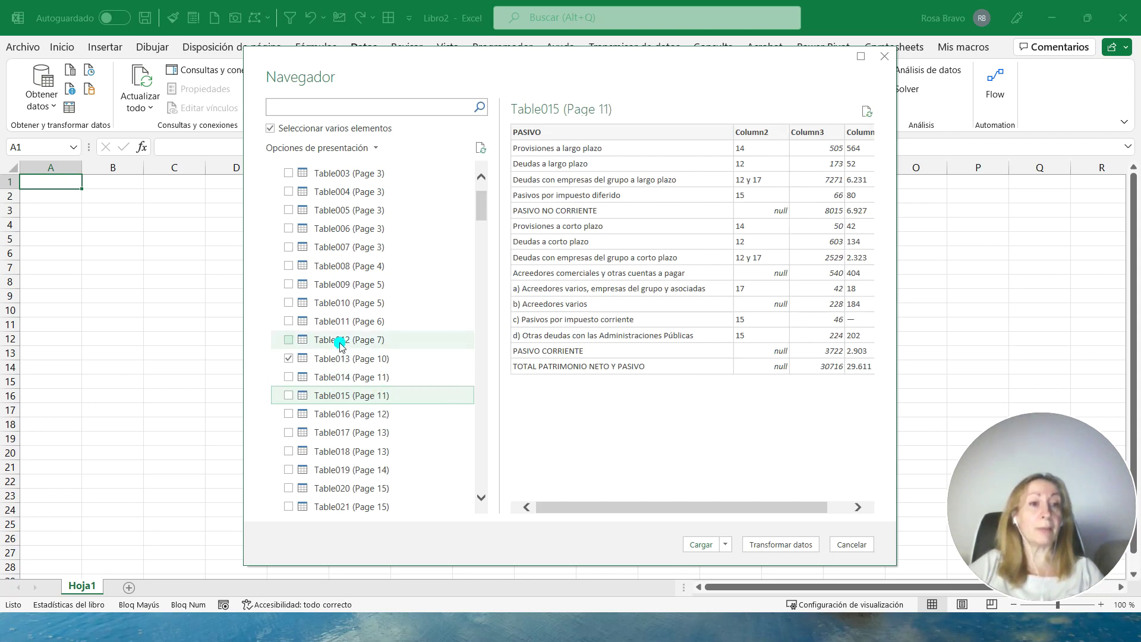
{"action": "left_click_drag", "start_coordinate": [481, 205], "coordinate": [472, 385]}
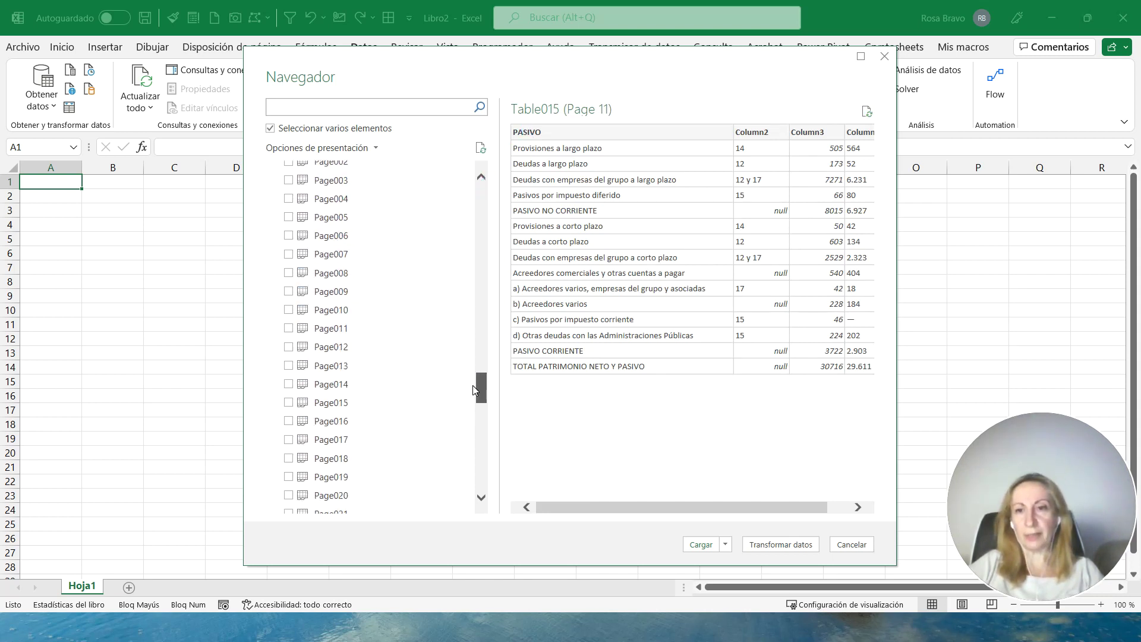
{"action": "left_click", "coordinate": [325, 243]}
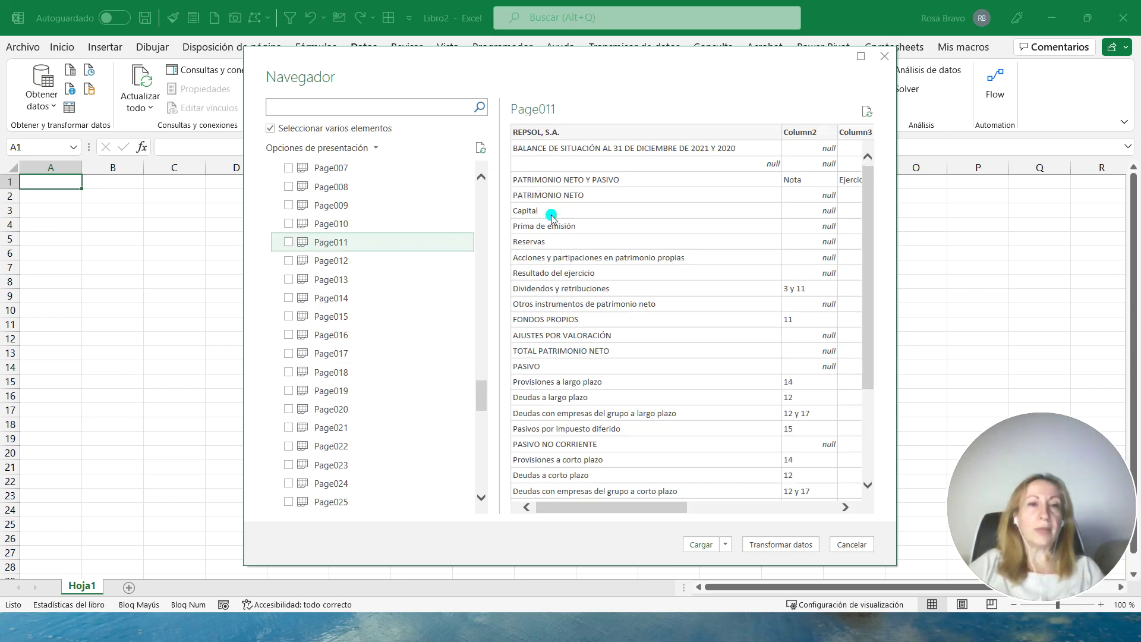
{"action": "left_click", "coordinate": [288, 242]}
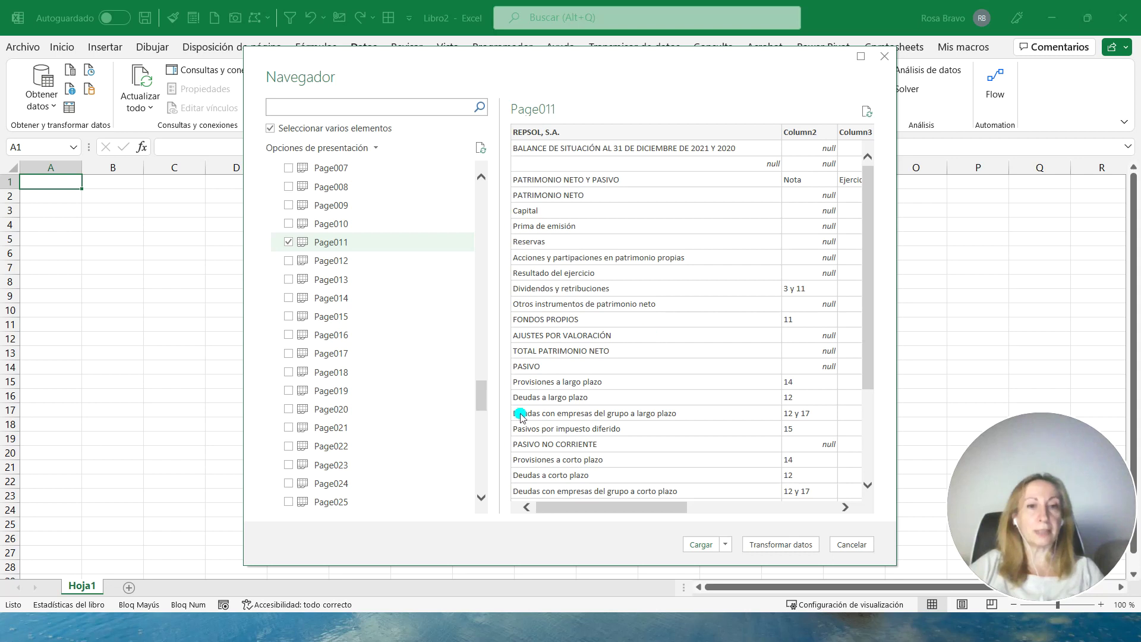
{"action": "left_click_drag", "start_coordinate": [481, 396], "coordinate": [463, 193]}
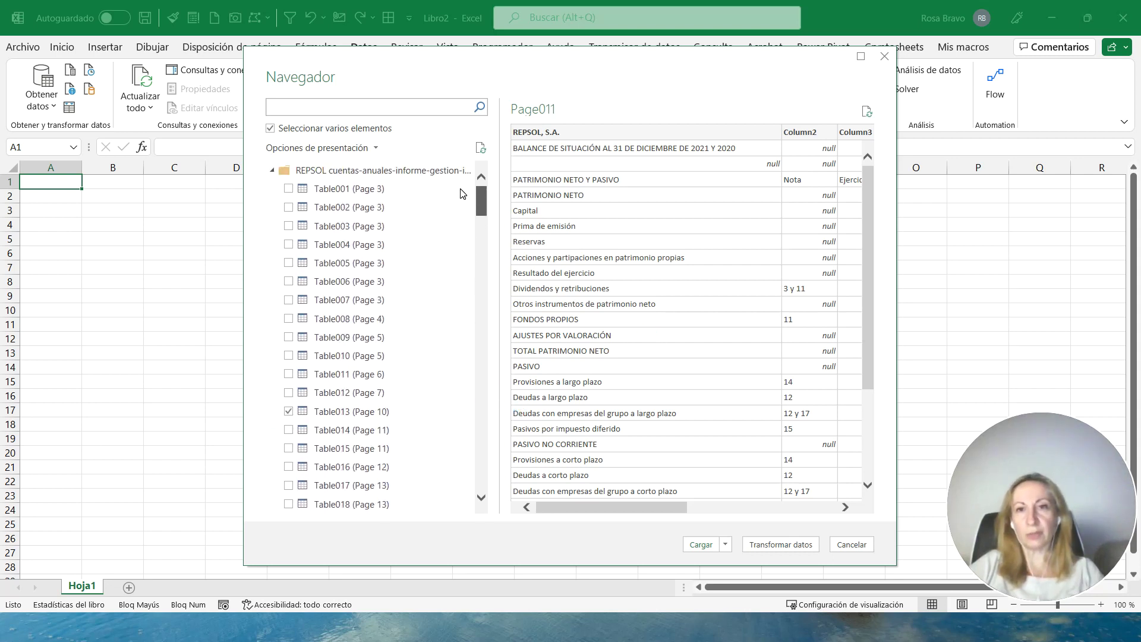
- Preview Table016 (Page 12) and tick it for import
{"action": "scroll", "coordinate": [325, 384], "scroll_direction": "down", "scroll_amount": 2}
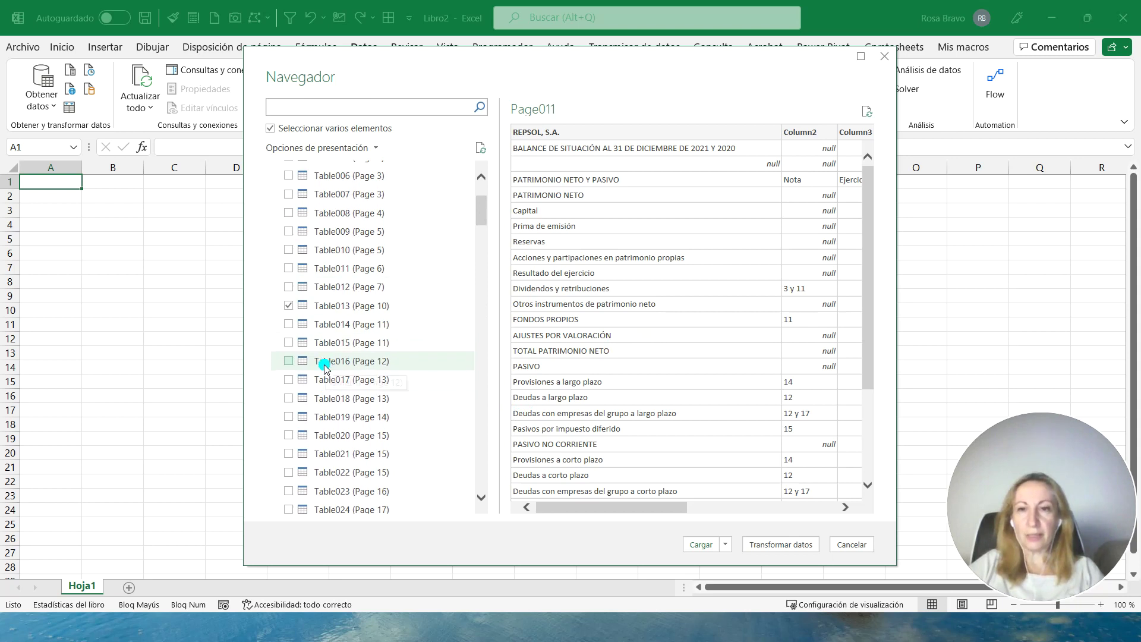
{"action": "left_click", "coordinate": [324, 363]}
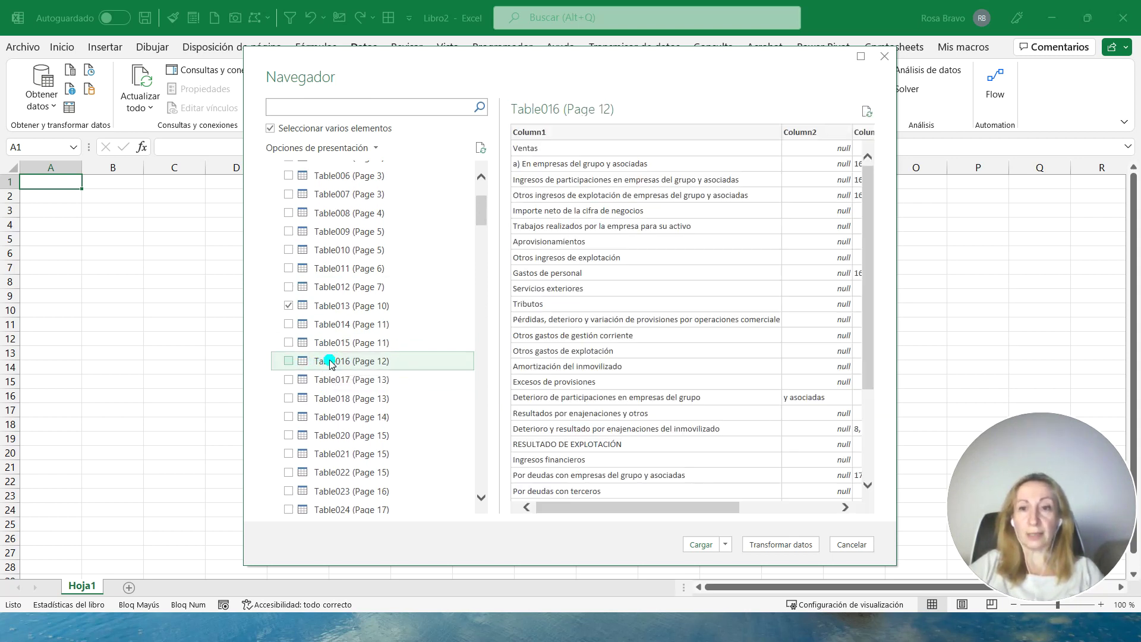
{"action": "left_click", "coordinate": [290, 361]}
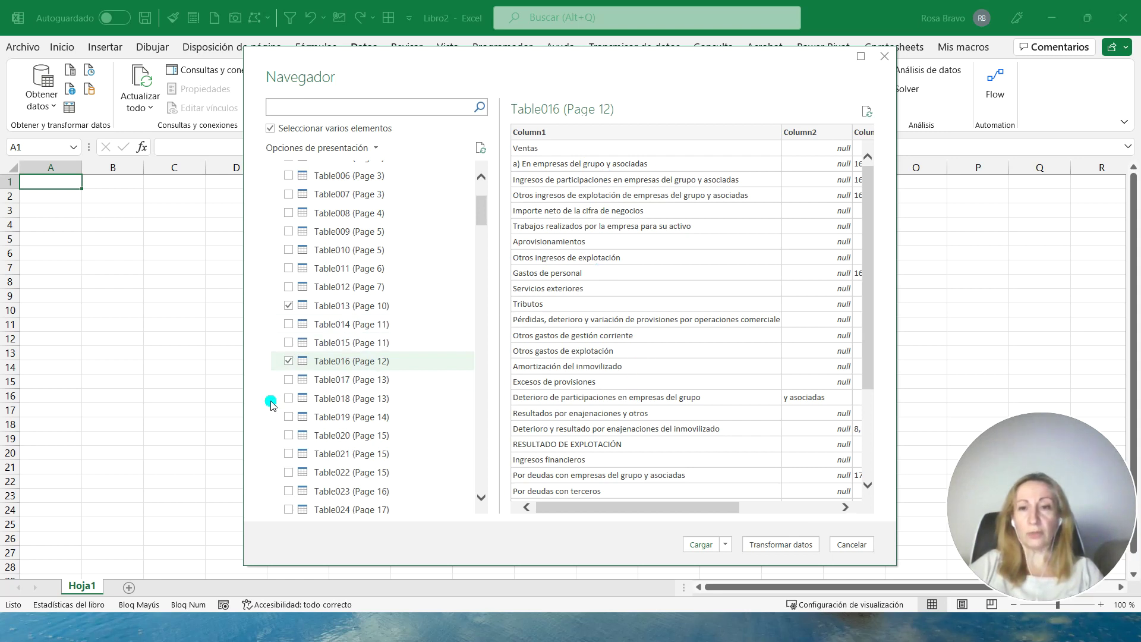
- Compare Table086 with the Table087 board members table and tick Table087 (Page 59)
{"action": "scroll", "coordinate": [296, 375], "scroll_direction": "down", "scroll_amount": 4}
{"action": "scroll", "coordinate": [295, 376], "scroll_direction": "down", "scroll_amount": 4}
{"action": "scroll", "coordinate": [295, 376], "scroll_direction": "down", "scroll_amount": 4}
{"action": "scroll", "coordinate": [295, 376], "scroll_direction": "down", "scroll_amount": 4}
{"action": "scroll", "coordinate": [297, 374], "scroll_direction": "down", "scroll_amount": 5}
{"action": "scroll", "coordinate": [298, 375], "scroll_direction": "down", "scroll_amount": 2}
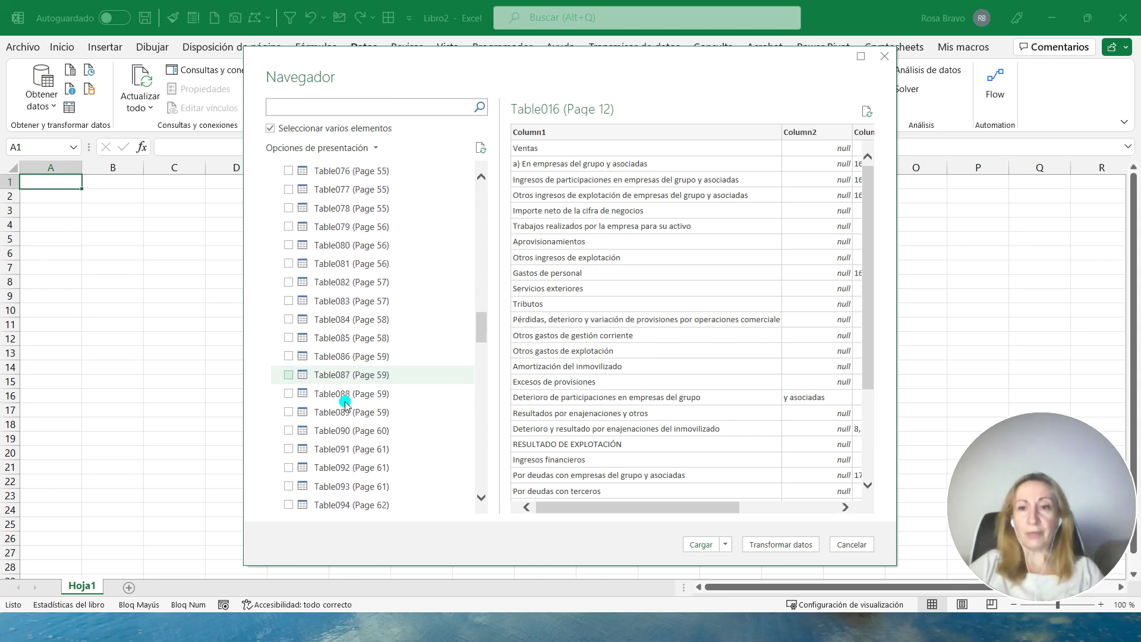
{"action": "scroll", "coordinate": [344, 380], "scroll_direction": "down", "scroll_amount": 1}
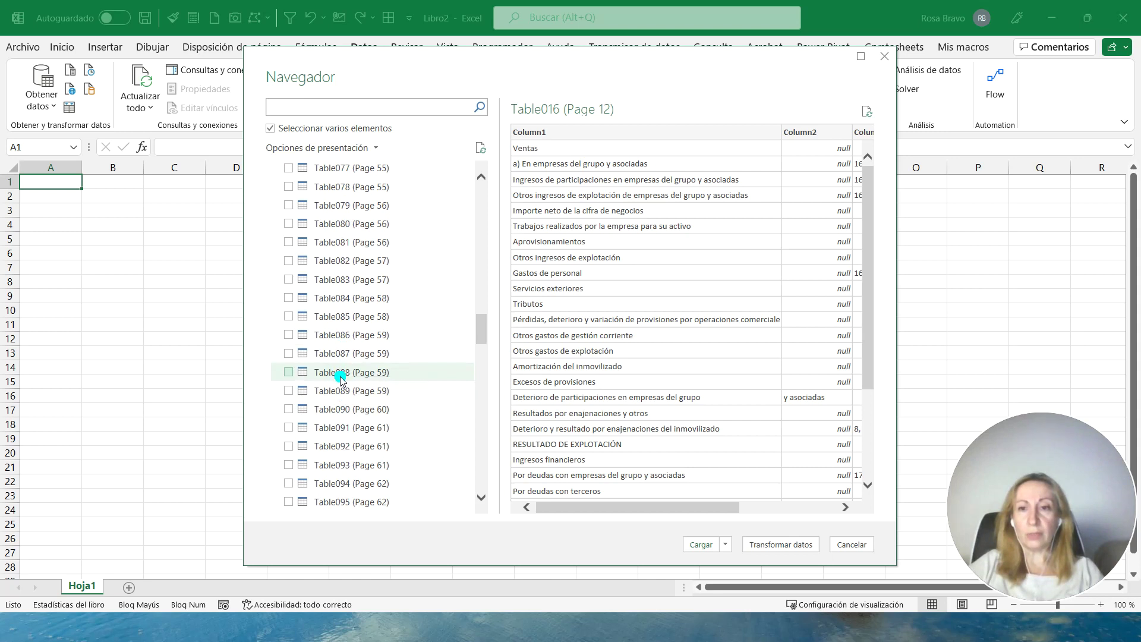
{"action": "left_click", "coordinate": [343, 354]}
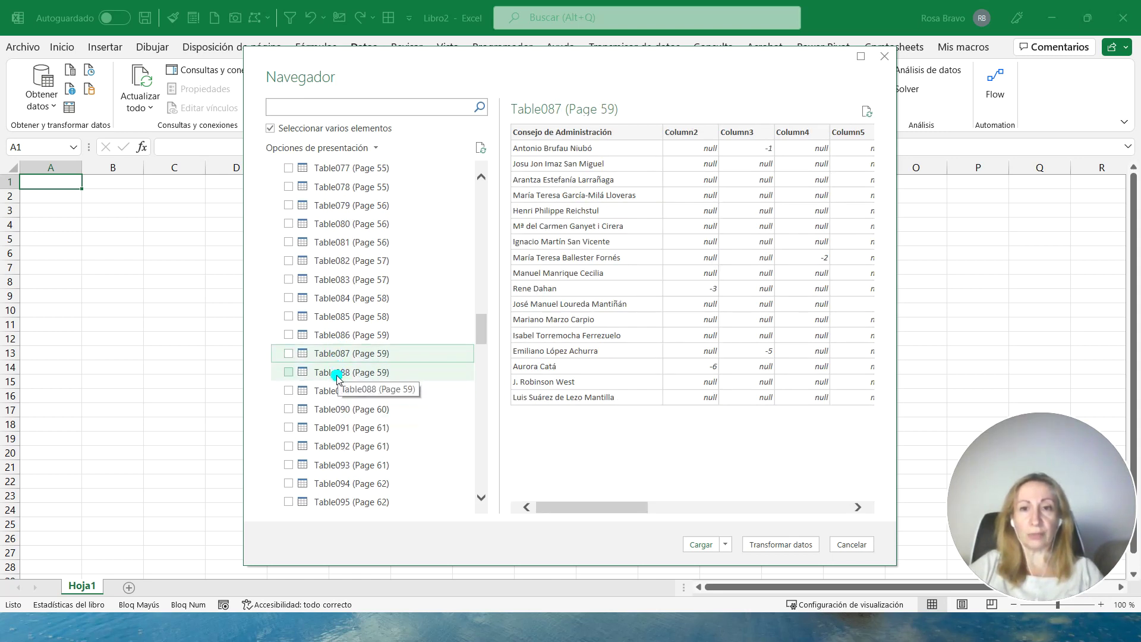
{"action": "left_click", "coordinate": [337, 334]}
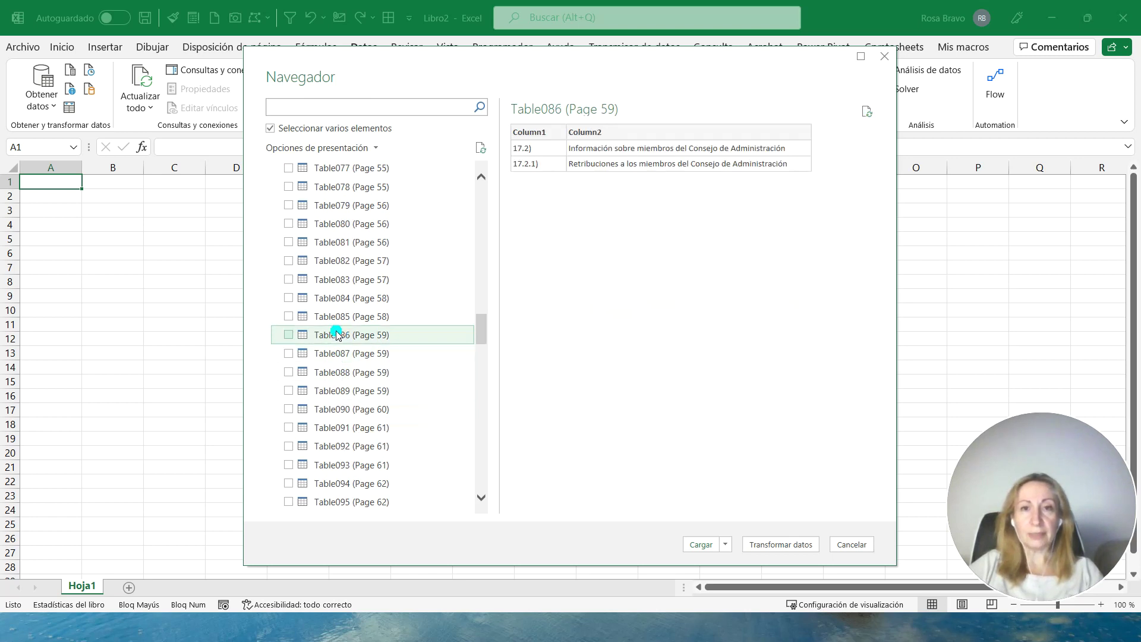
{"action": "left_click", "coordinate": [340, 353]}
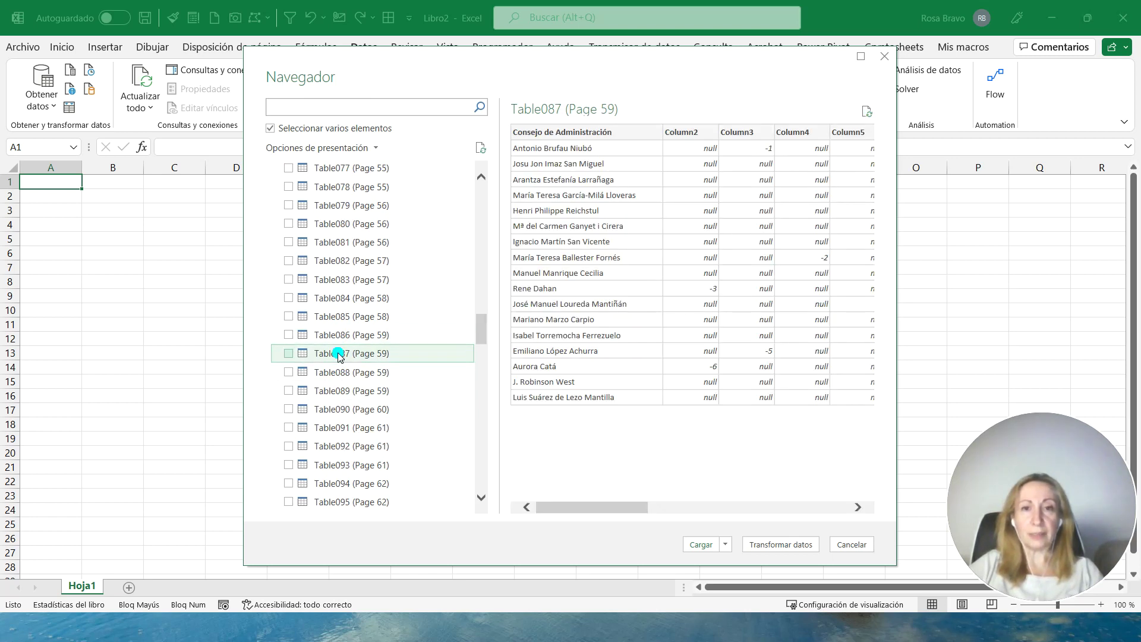
{"action": "left_click", "coordinate": [289, 354]}
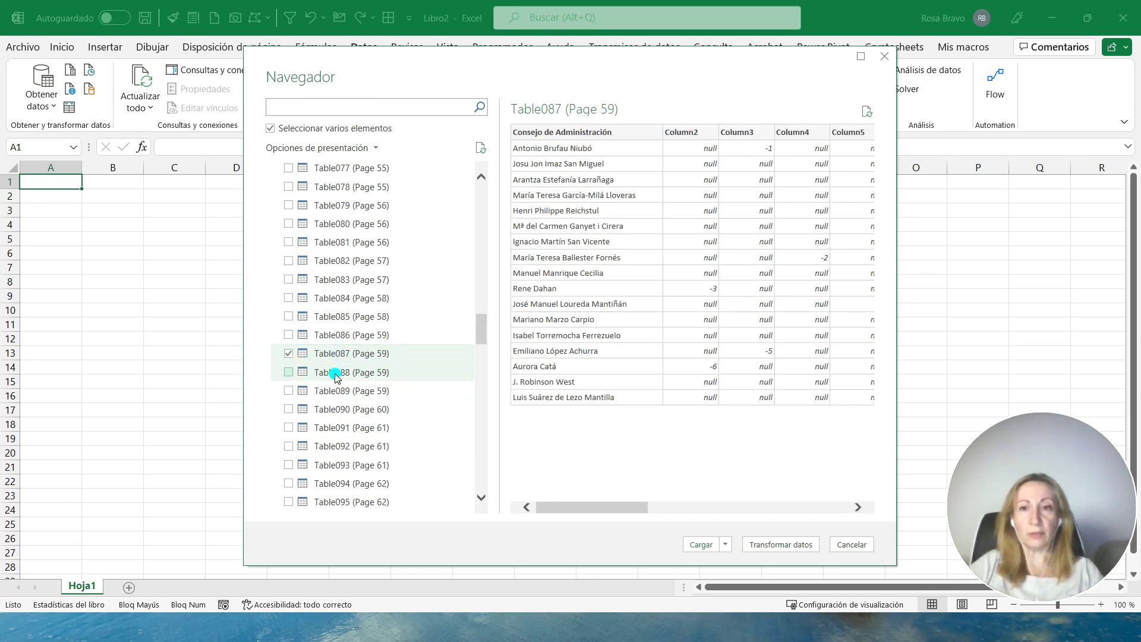
- Check Table088 and Table089, then load the four chosen tables
{"action": "left_click", "coordinate": [335, 374]}
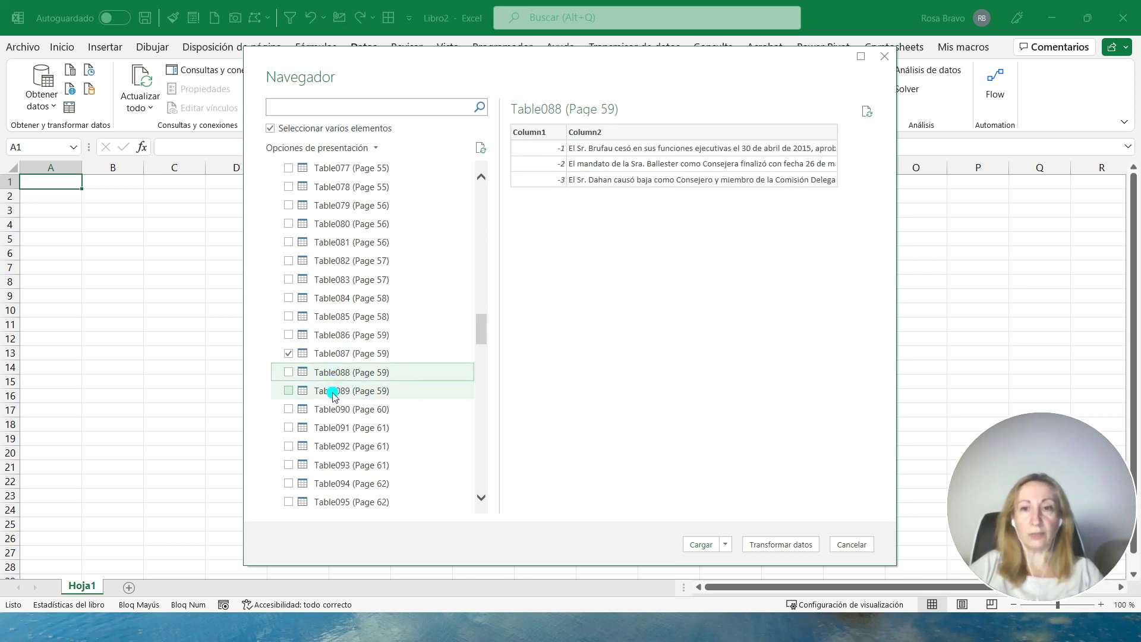
{"action": "left_click", "coordinate": [335, 392]}
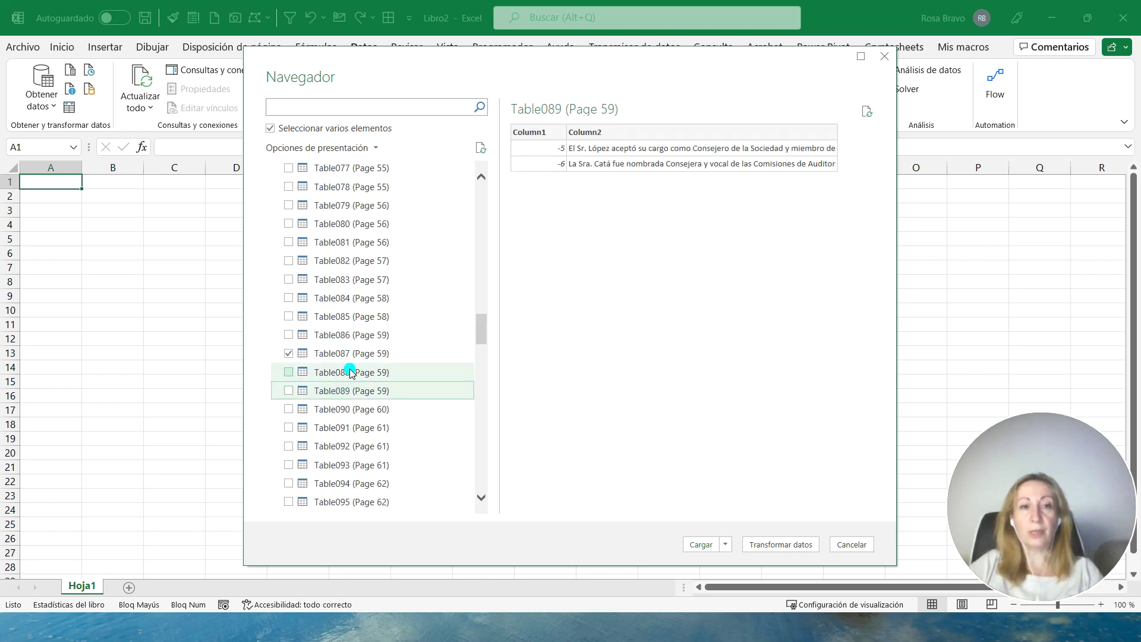
{"action": "scroll", "coordinate": [349, 371], "scroll_direction": "up", "scroll_amount": 10}
{"action": "scroll", "coordinate": [349, 371], "scroll_direction": "up", "scroll_amount": 7}
{"action": "scroll", "coordinate": [349, 372], "scroll_direction": "up", "scroll_amount": 8}
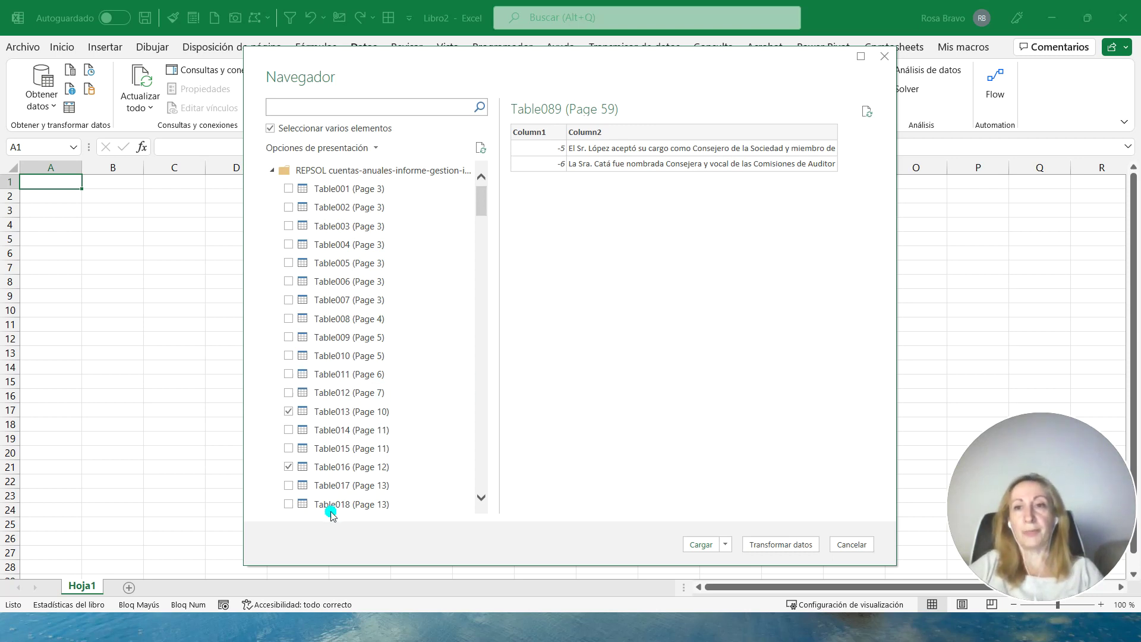
{"action": "left_click", "coordinate": [699, 545]}
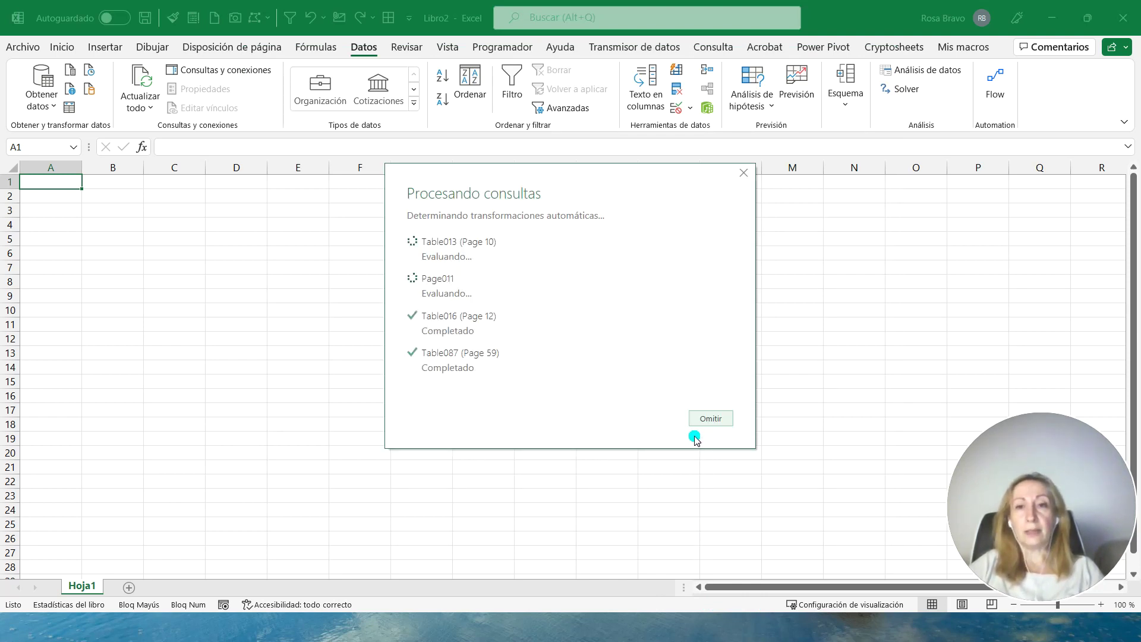
- Skip the Procesando consultas progress dialog so the queries pane appears
{"action": "left_click", "coordinate": [690, 415]}
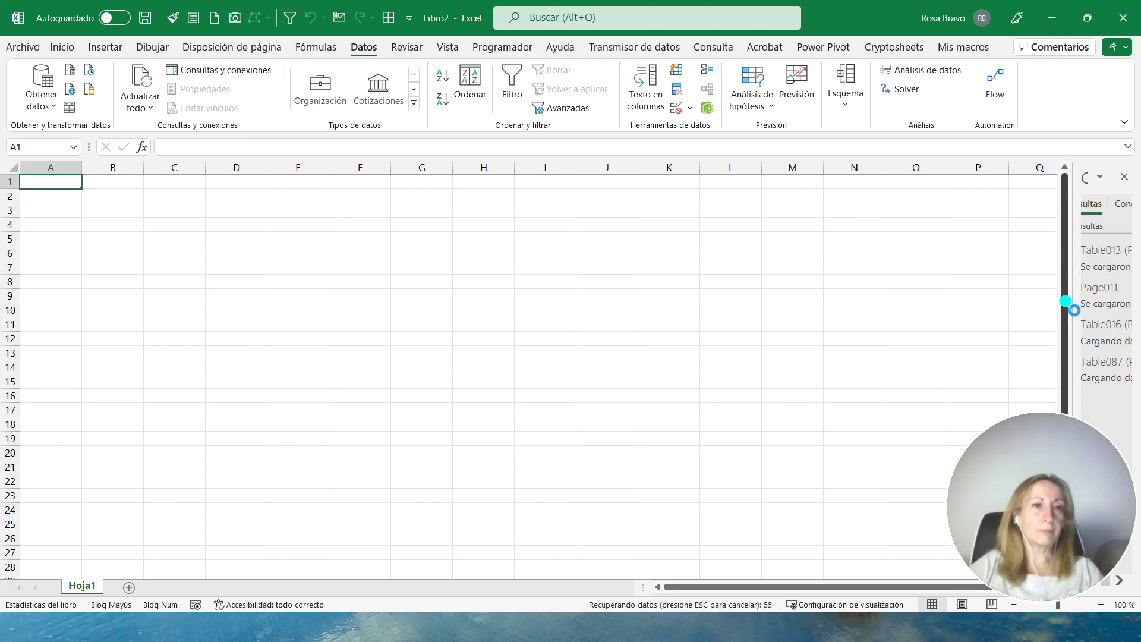
- Widen the Consultas y conexiones pane and select the Table013 (Page 10) query
{"action": "left_click_drag", "start_coordinate": [1074, 310], "coordinate": [909, 323]}
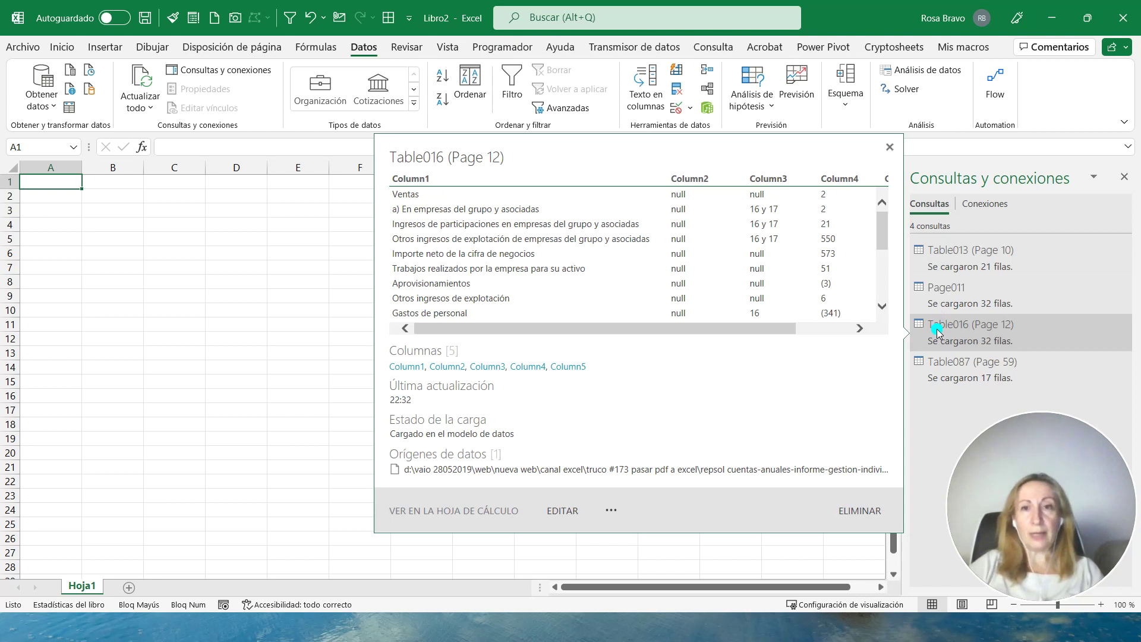
{"action": "mouse_move", "coordinate": [971, 362]}
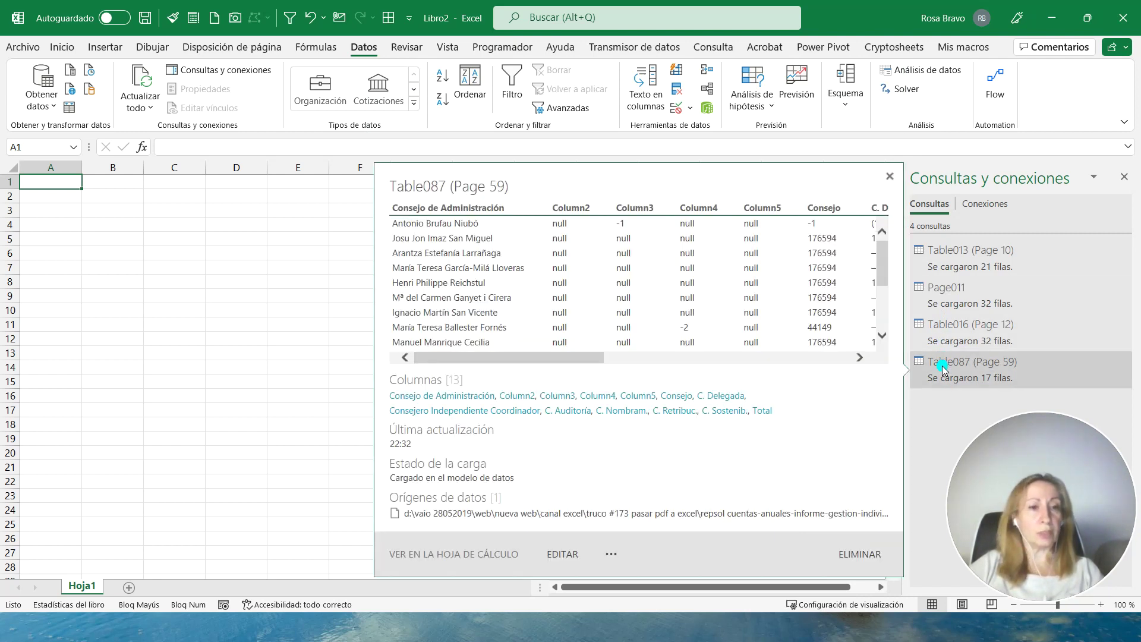
{"action": "left_click", "coordinate": [951, 252]}
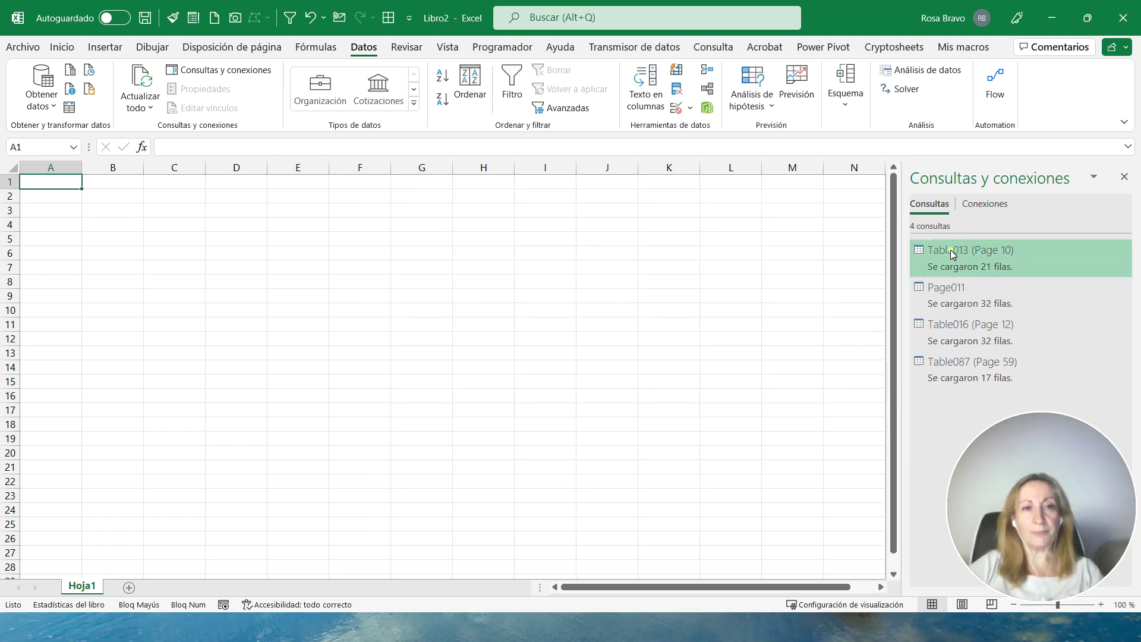
- In Power Query, rename Table013 to ACTIVO and Page011 to PASIVO
{"action": "double_click", "coordinate": [950, 250]}
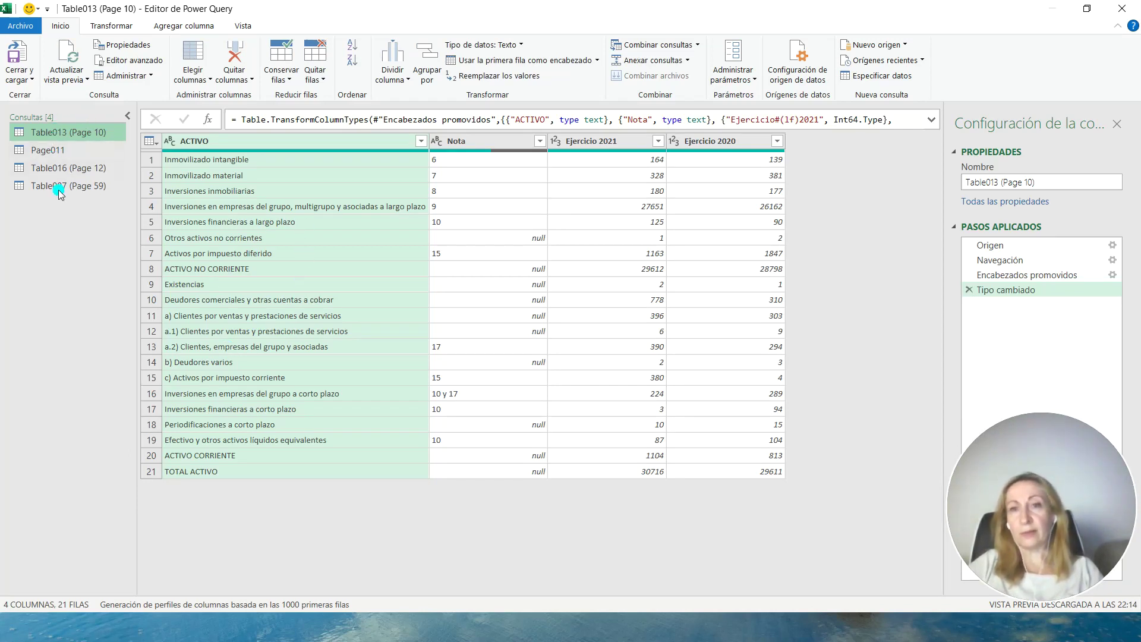
{"action": "double_click", "coordinate": [53, 132]}
{"action": "type", "text": "ACTIVO"}
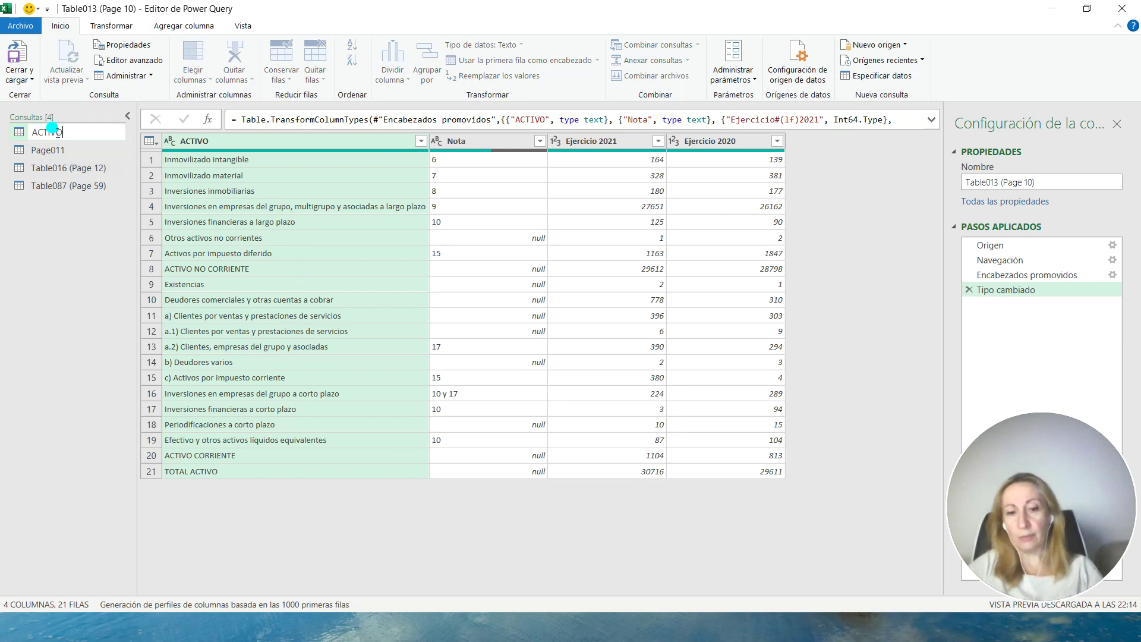
{"action": "key", "text": "Return"}
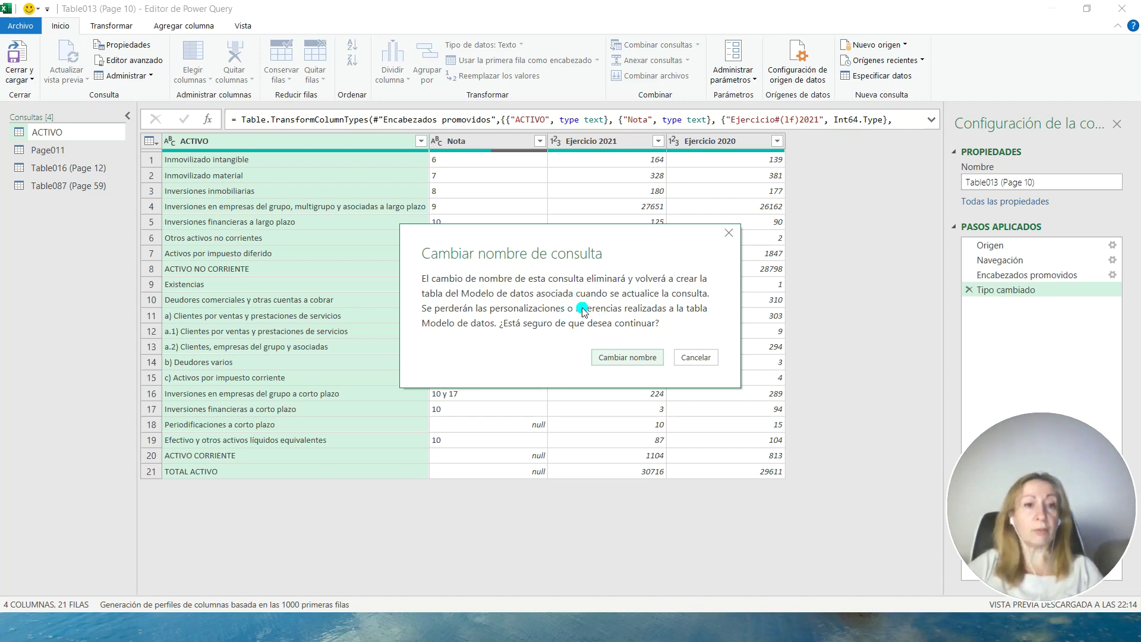
{"action": "left_click", "coordinate": [629, 358]}
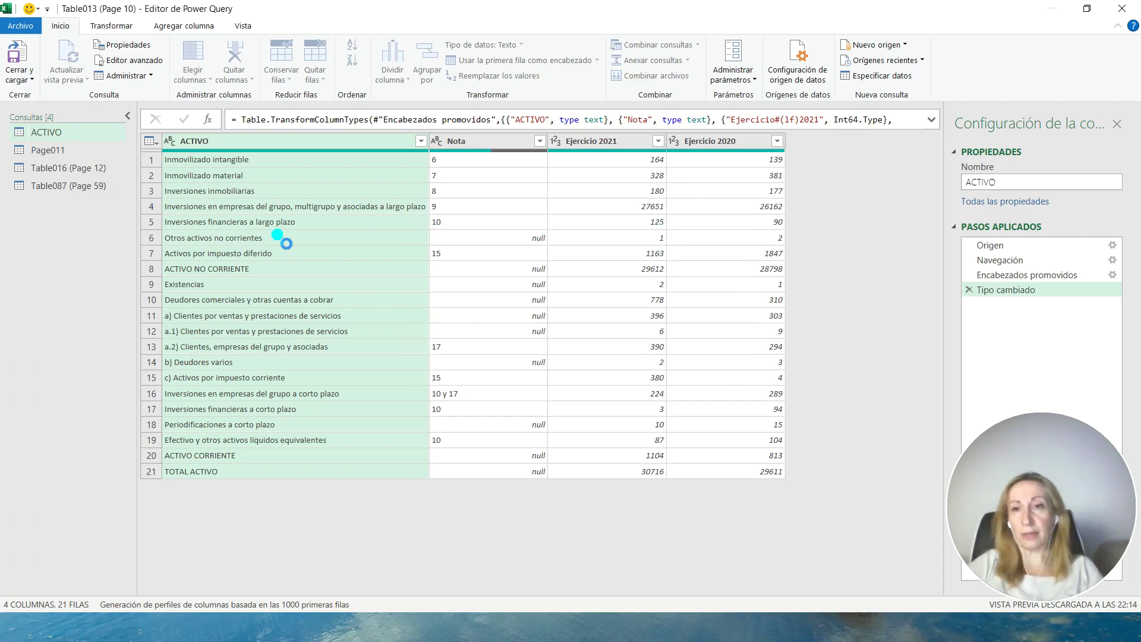
{"action": "left_click", "coordinate": [52, 152]}
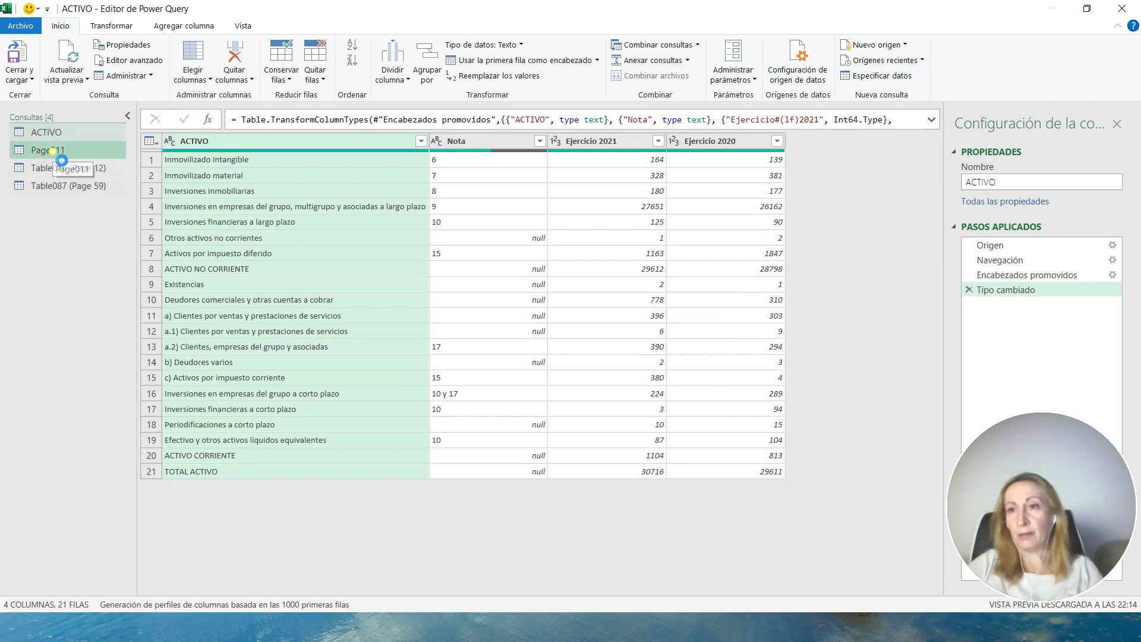
{"action": "left_click", "coordinate": [56, 154]}
{"action": "type", "text": "PAS"}
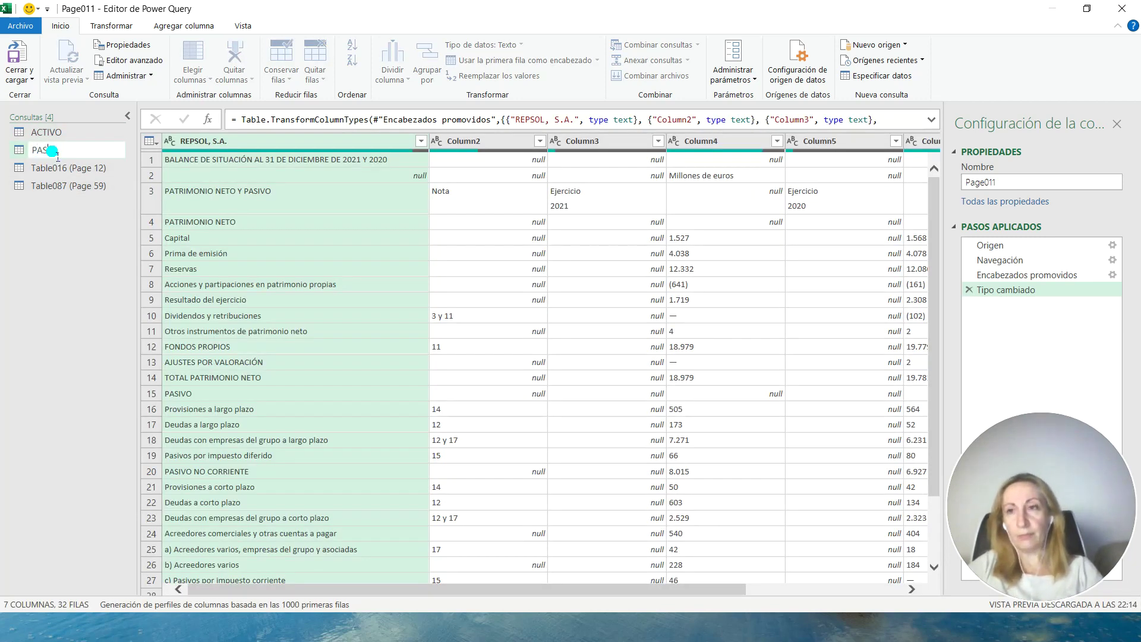
{"action": "key", "text": "Return"}
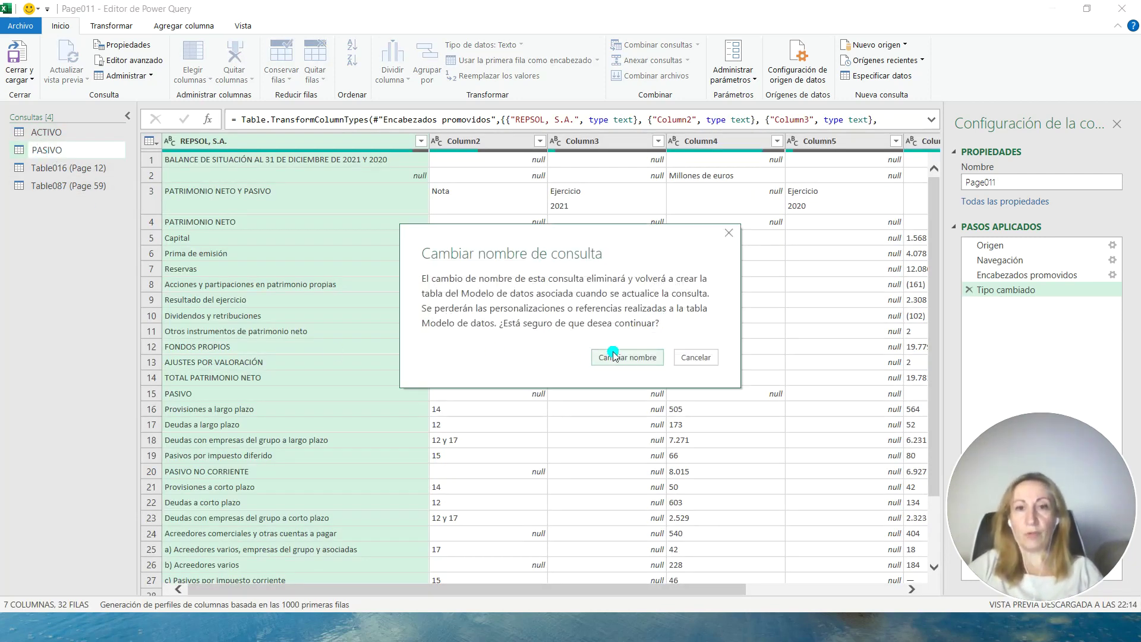
{"action": "left_click", "coordinate": [603, 358]}
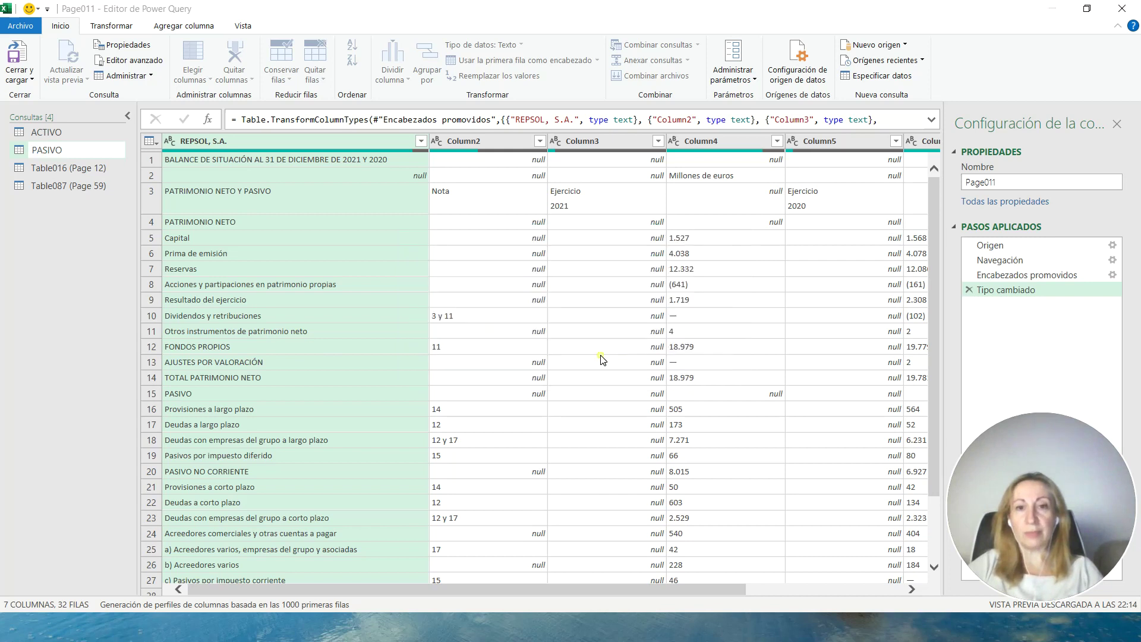
- Rename Table016 (Page 12) to PYG and Table087 (Page 59) to RETRIBUCION CJO
{"action": "left_click", "coordinate": [60, 170]}
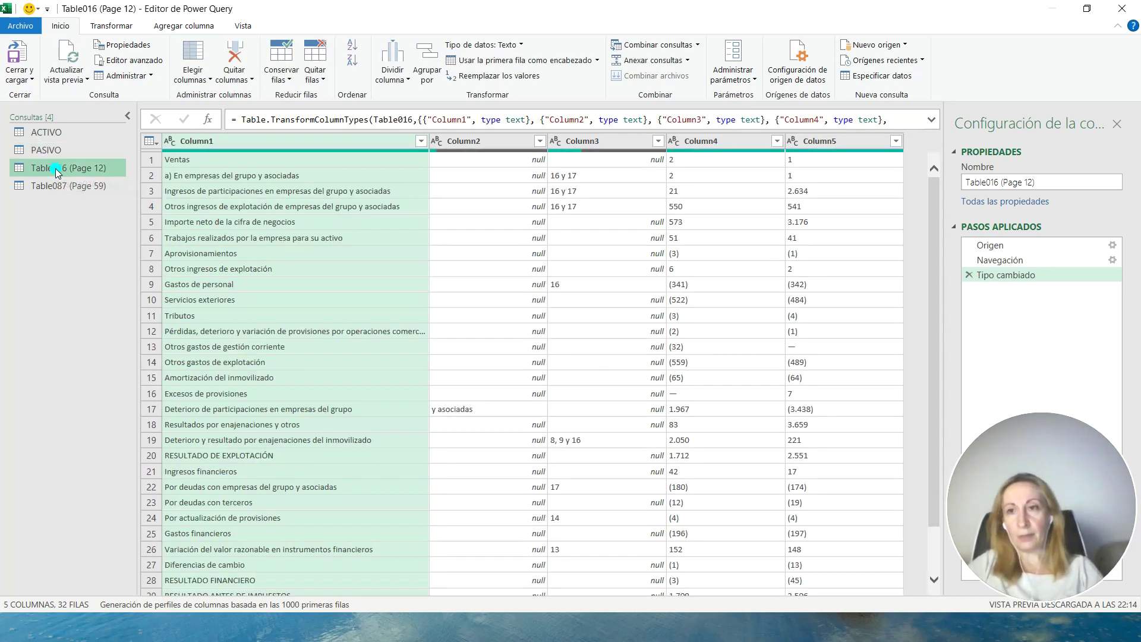
{"action": "double_click", "coordinate": [59, 171]}
{"action": "type", "text": "Py"}
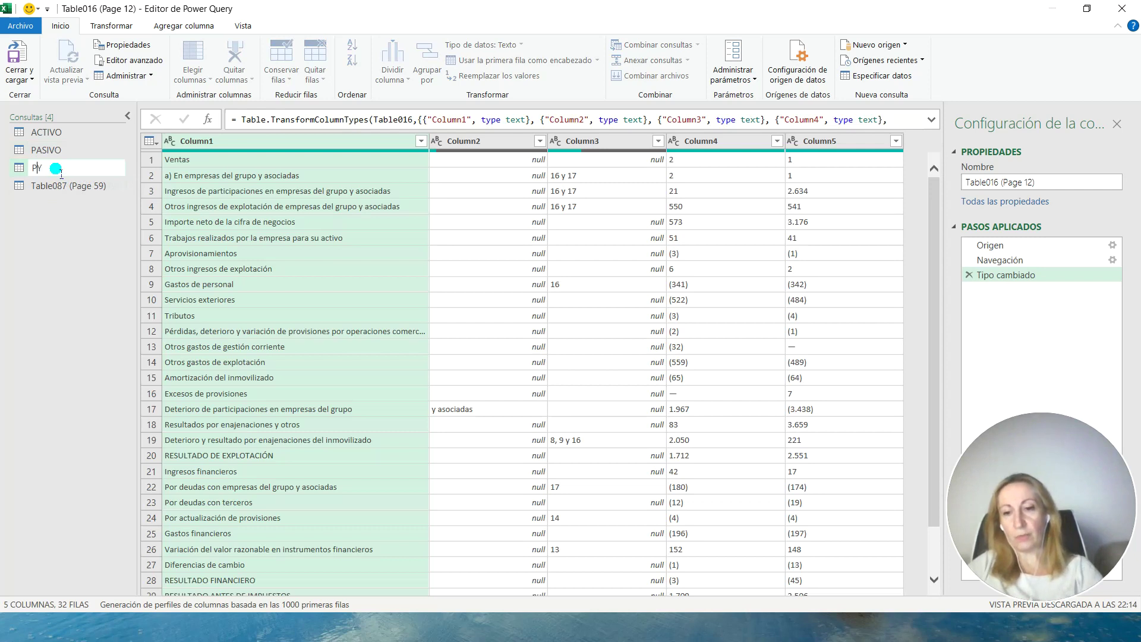
{"action": "key", "text": "Return"}
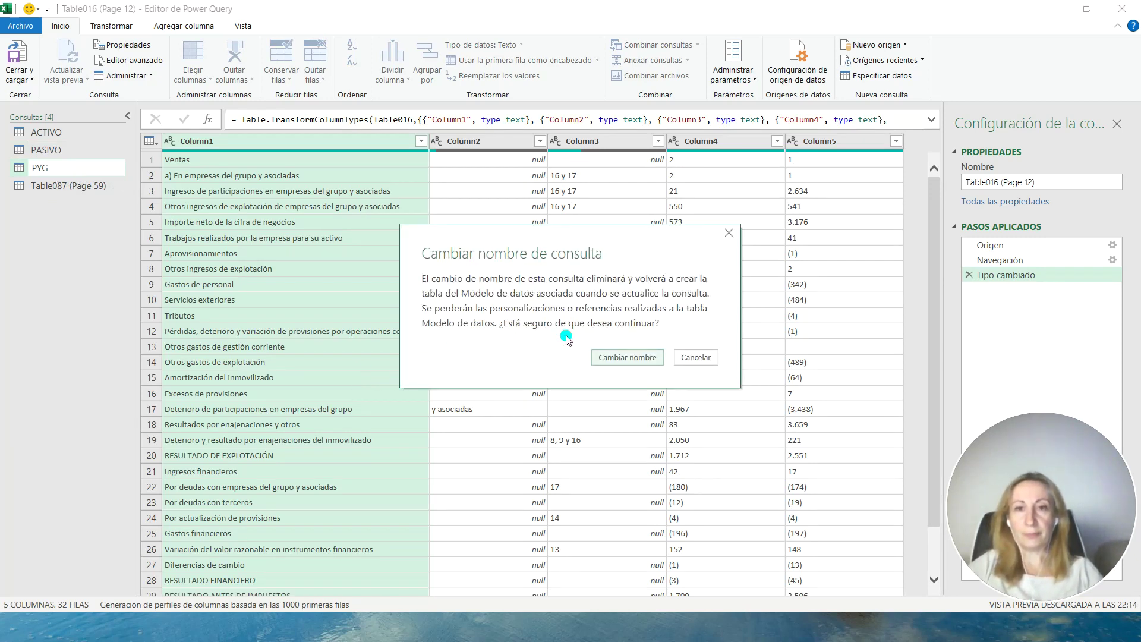
{"action": "left_click", "coordinate": [606, 359]}
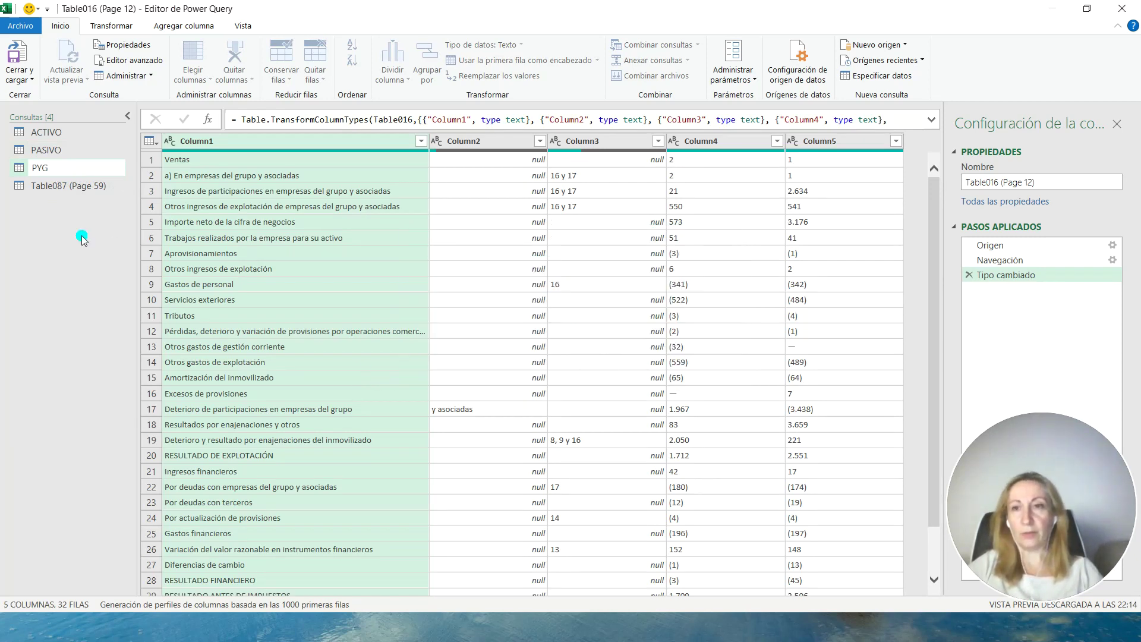
{"action": "double_click", "coordinate": [58, 187]}
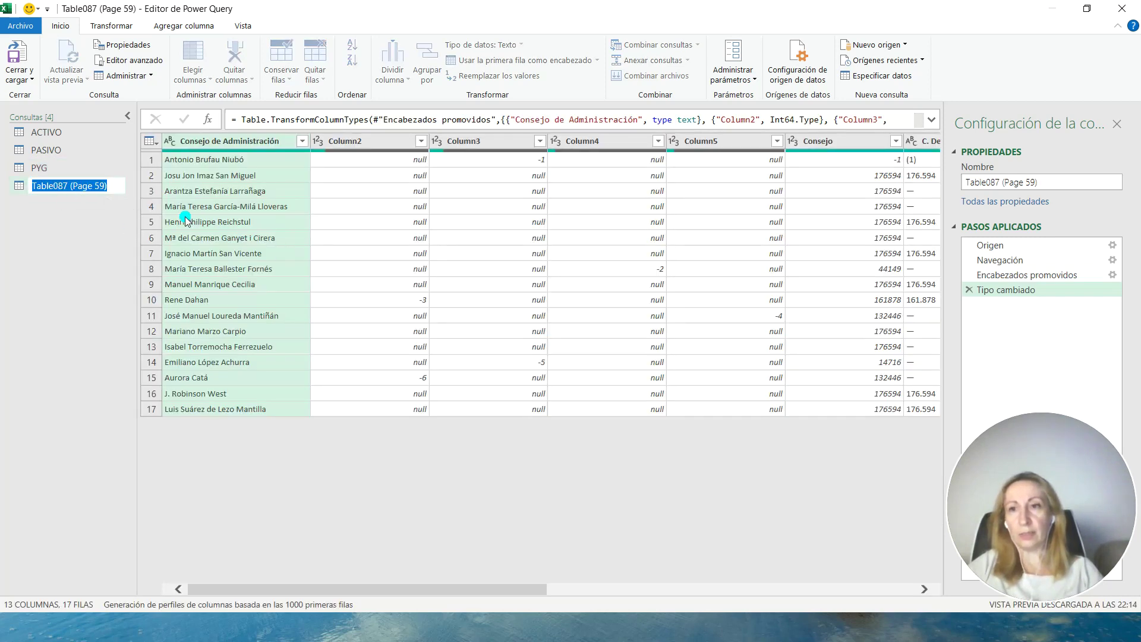
{"action": "type", "text": "RETRIBUCION CJO"}
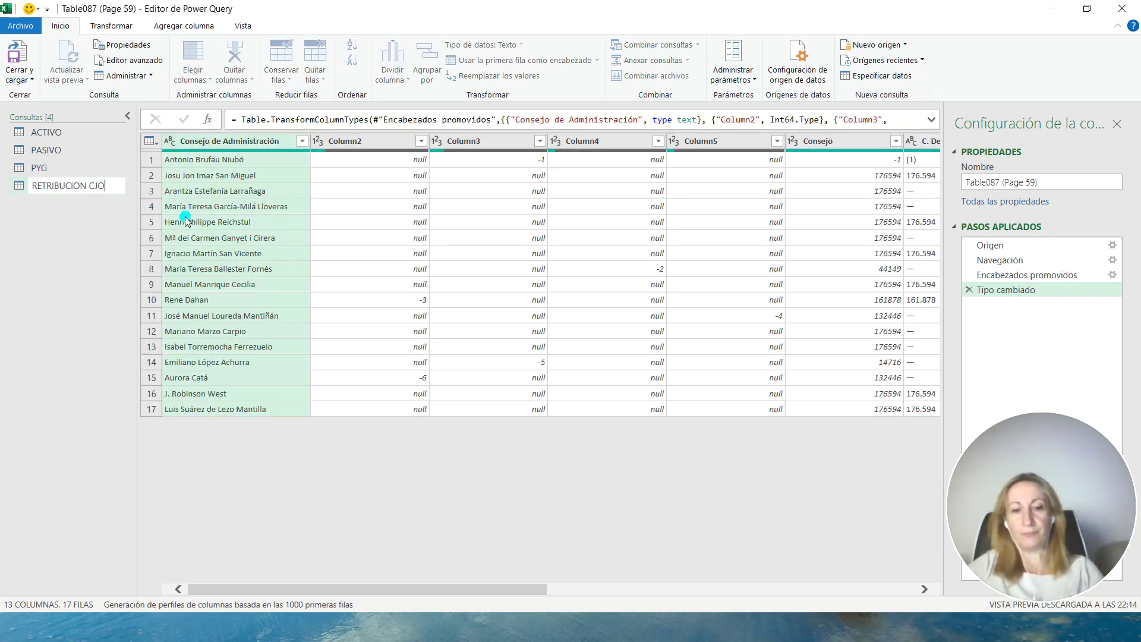
{"action": "key", "text": "Return"}
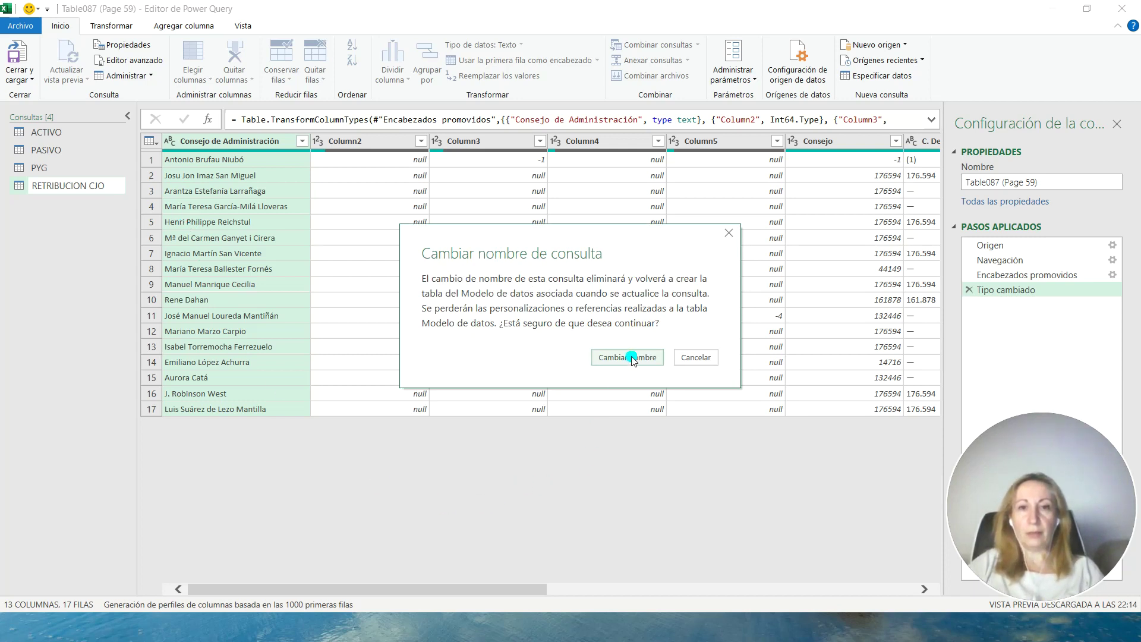
{"action": "left_click", "coordinate": [628, 357]}
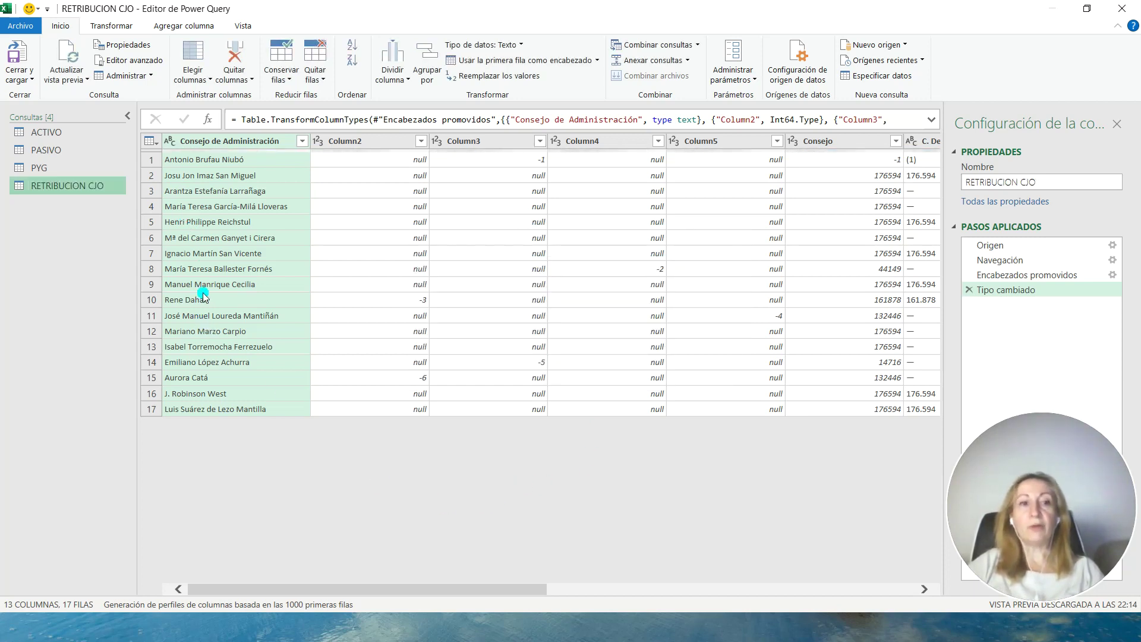
{"action": "left_click", "coordinate": [53, 132]}
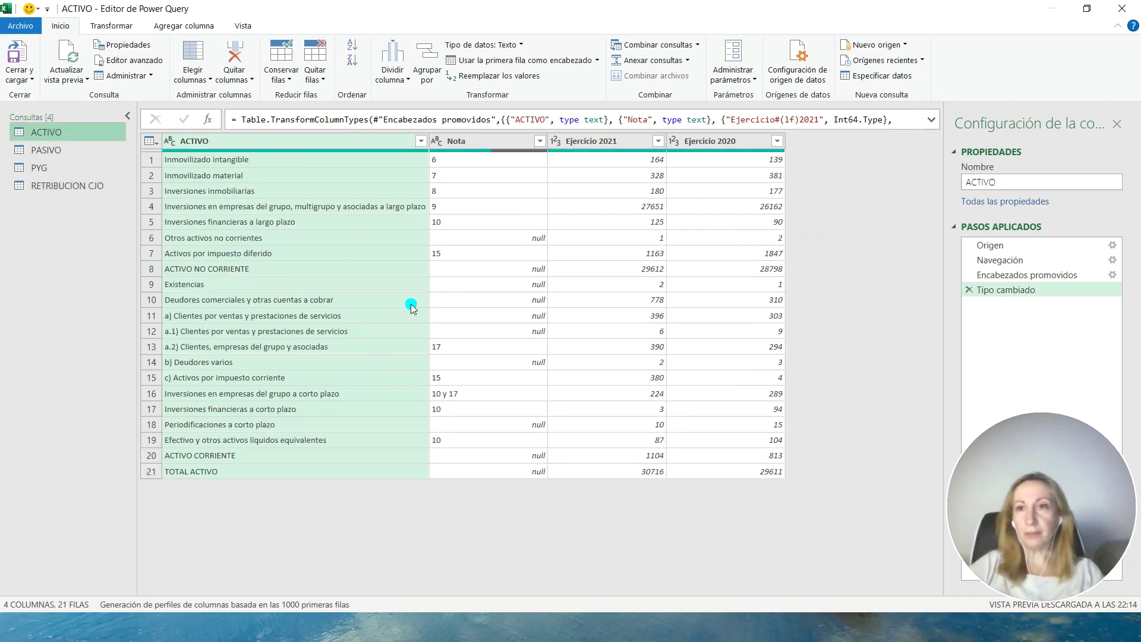
- Delete the Nota column from the ACTIVO query with Quitar columnas
{"action": "left_click", "coordinate": [334, 142]}
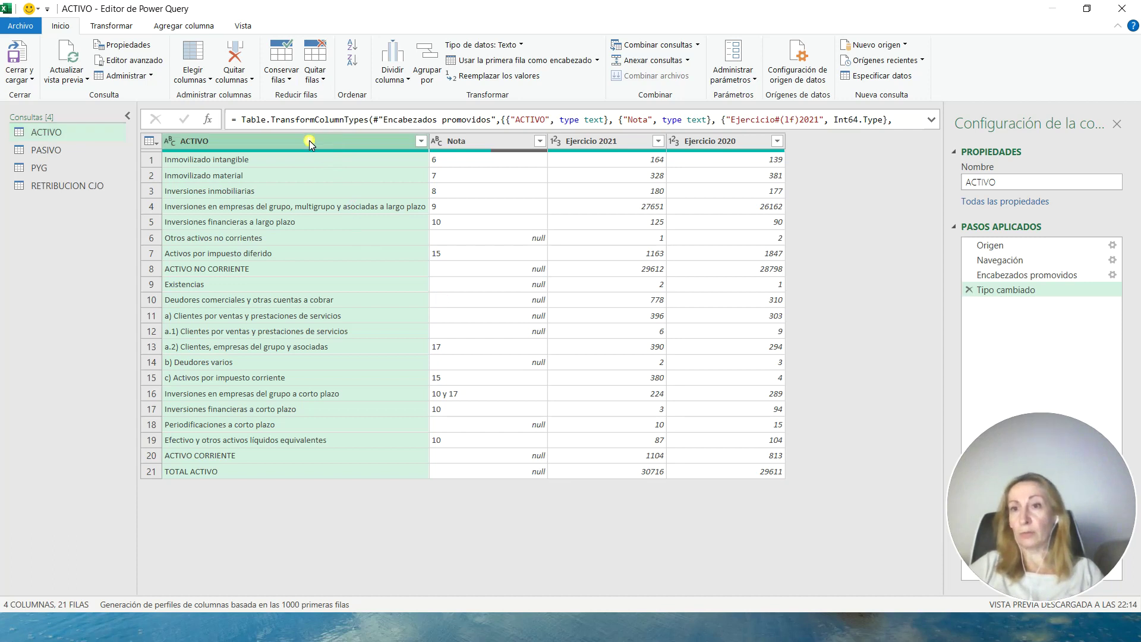
{"action": "left_click", "coordinate": [469, 142]}
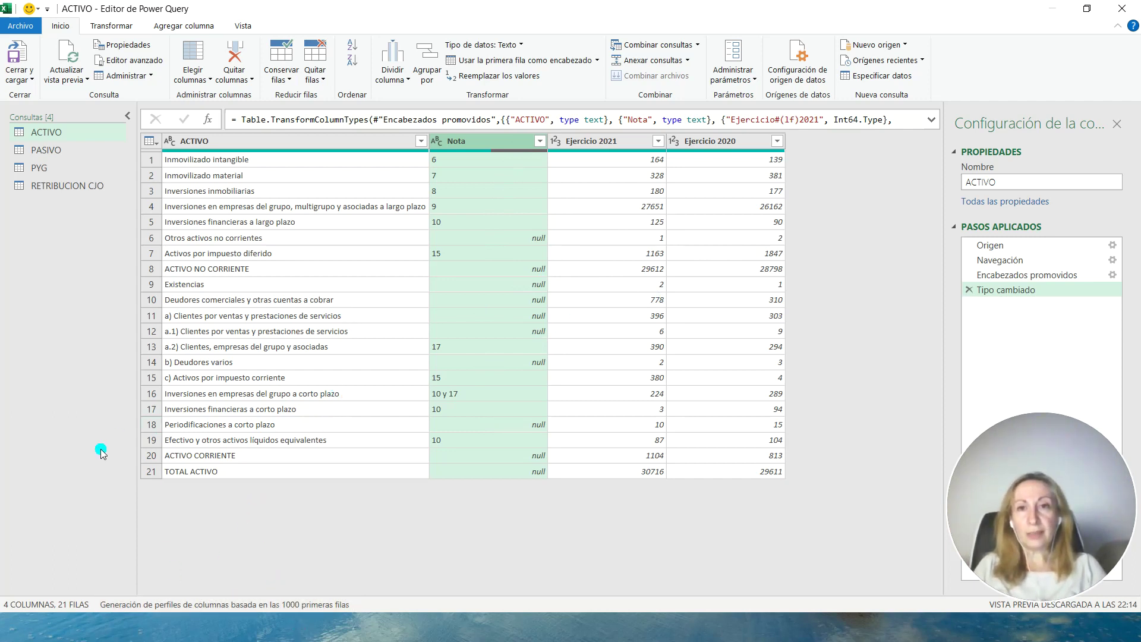
{"action": "left_click", "coordinate": [234, 78]}
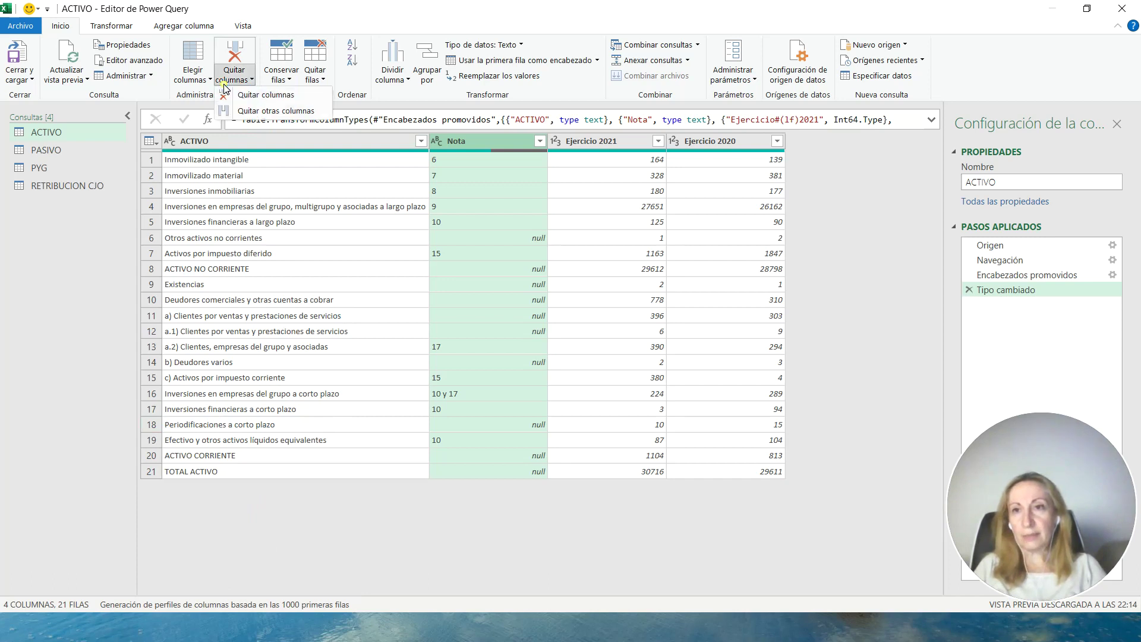
{"action": "left_click", "coordinate": [237, 96]}
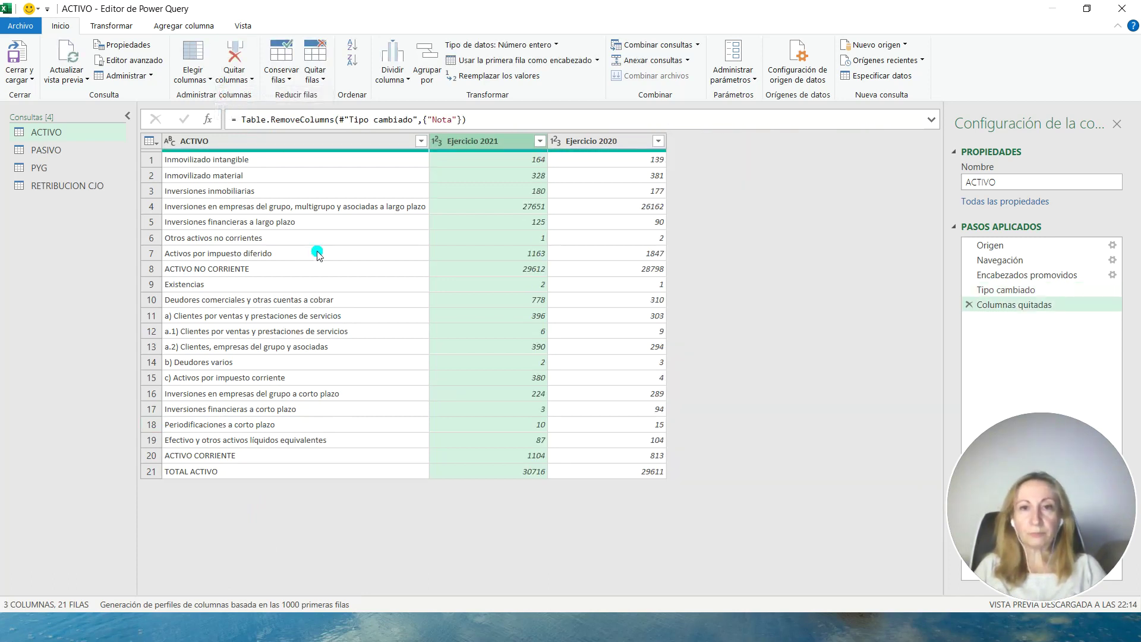
{"action": "left_click", "coordinate": [41, 153]}
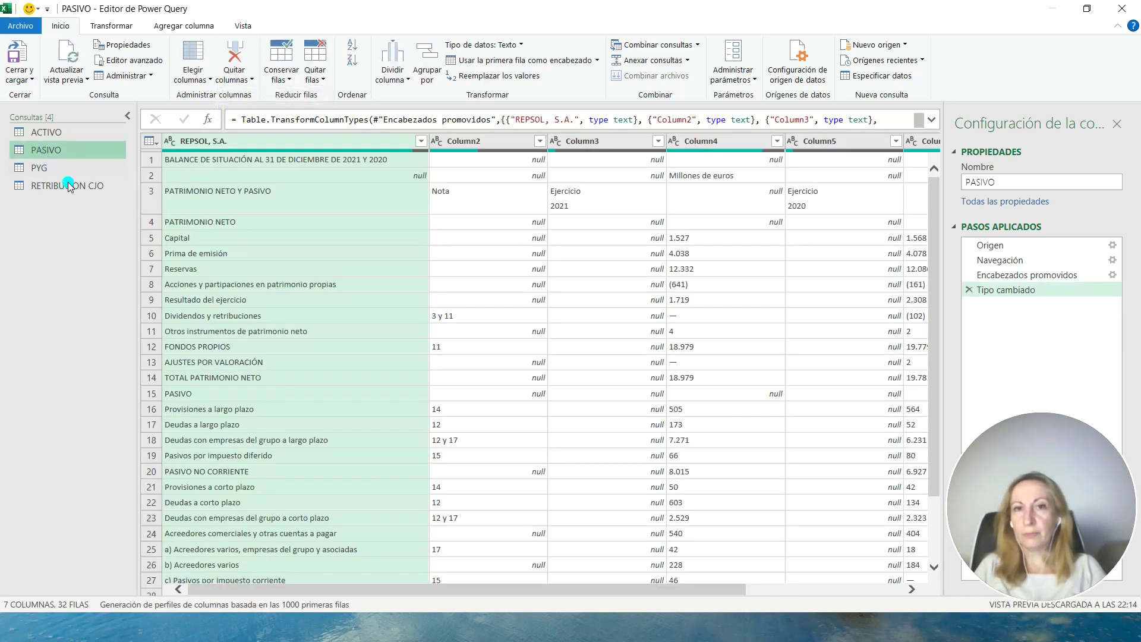
- Remove PASIVO's top 2 rows and promote the first row to column headers
{"action": "scroll", "coordinate": [295, 208], "scroll_direction": "down", "scroll_amount": 2}
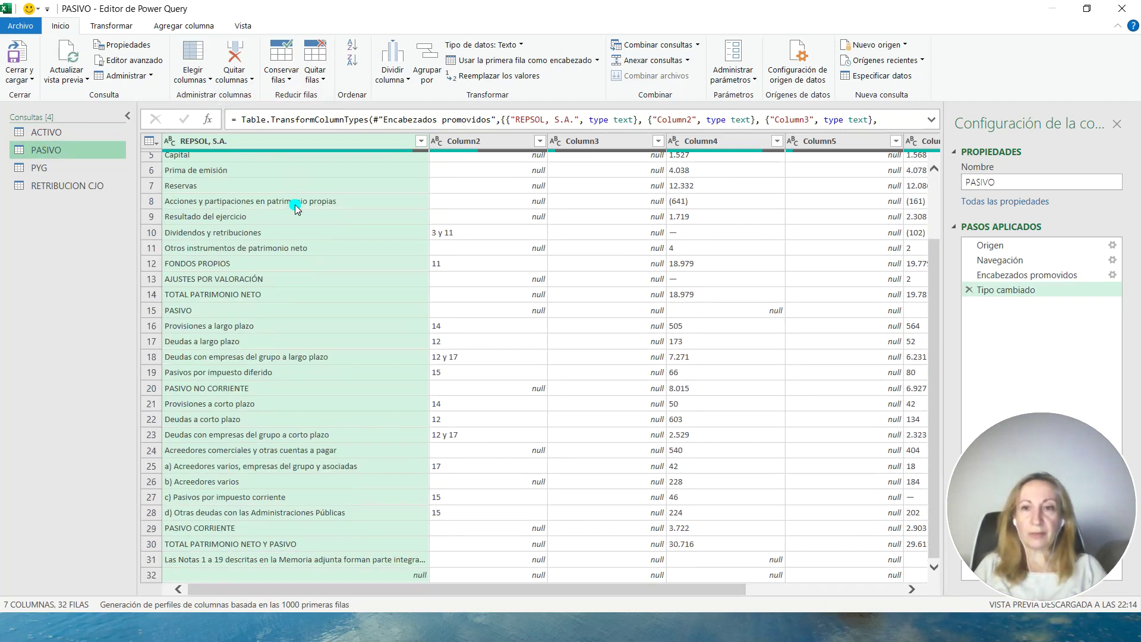
{"action": "scroll", "coordinate": [295, 208], "scroll_direction": "up", "scroll_amount": 2}
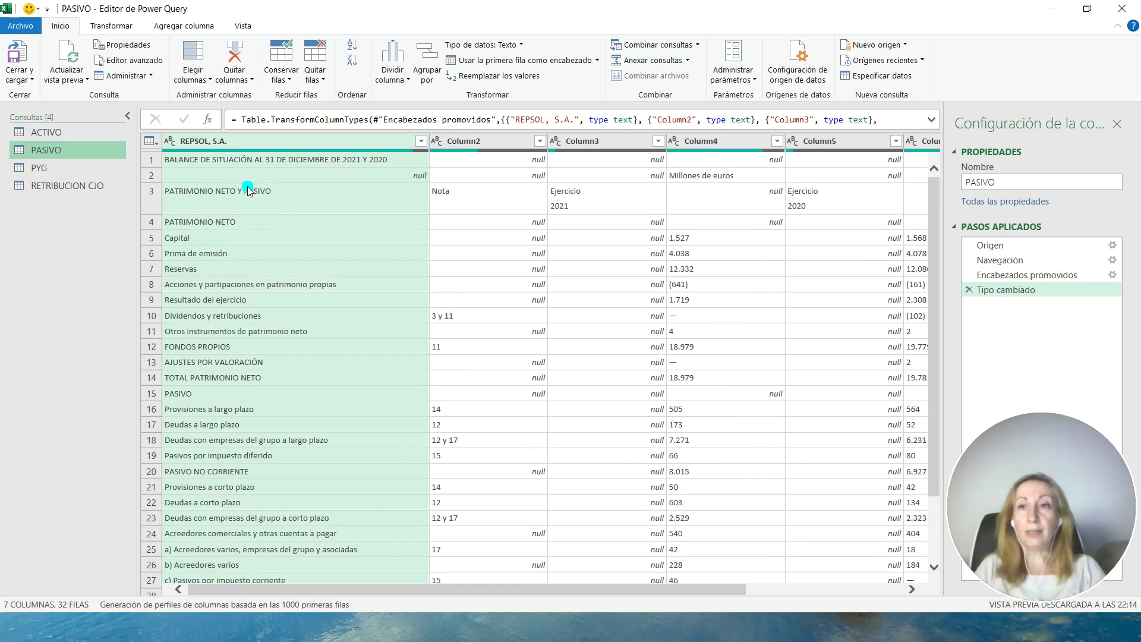
{"action": "left_click_drag", "start_coordinate": [375, 589], "coordinate": [235, 601]}
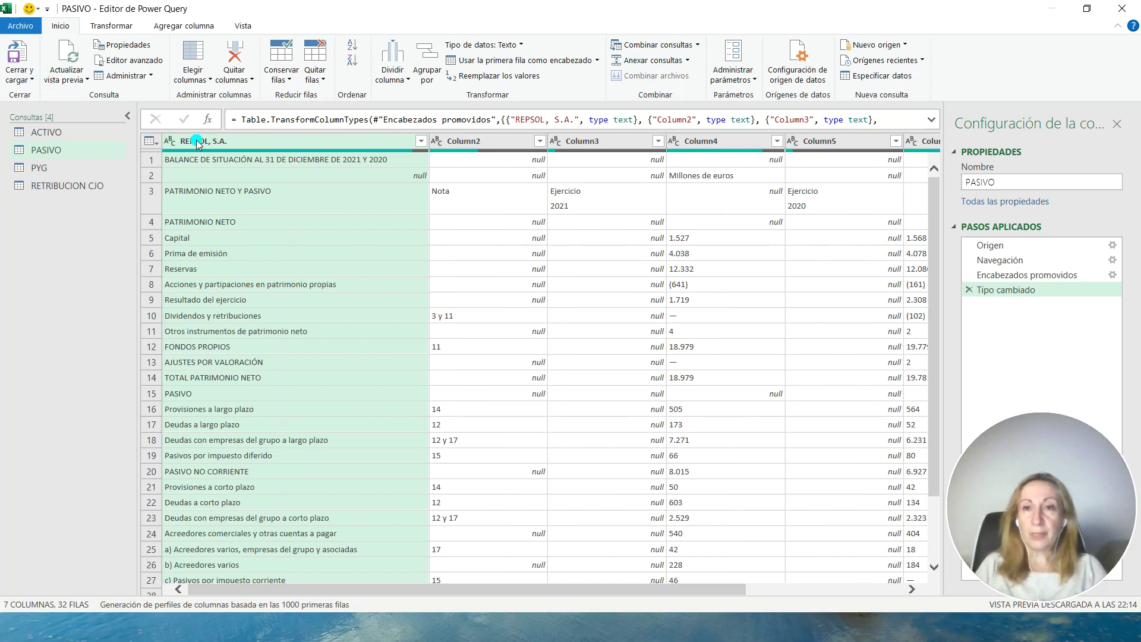
{"action": "left_click", "coordinate": [149, 160]}
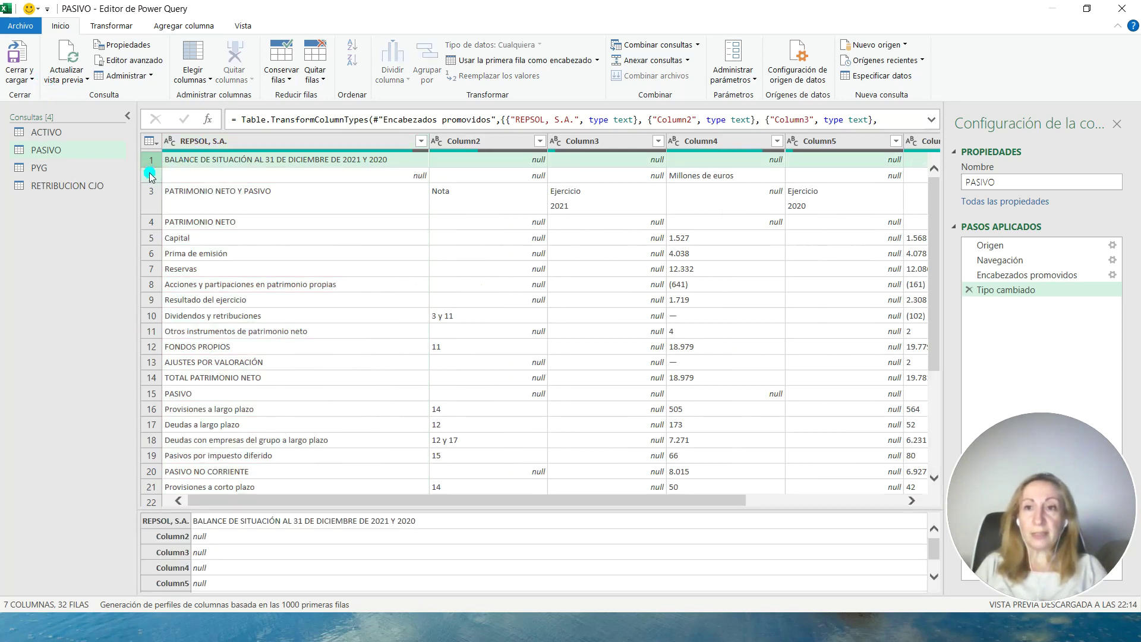
{"action": "left_click", "coordinate": [309, 83]}
{"action": "left_click", "coordinate": [322, 96]}
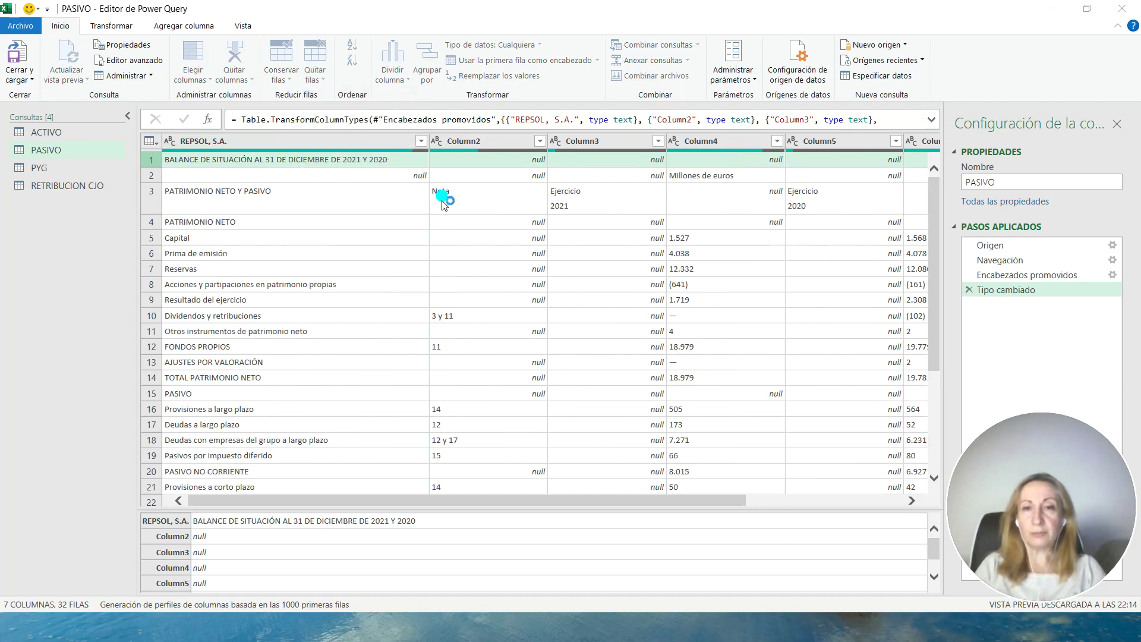
{"action": "type", "text": "2"}
{"action": "left_click", "coordinate": [731, 357]}
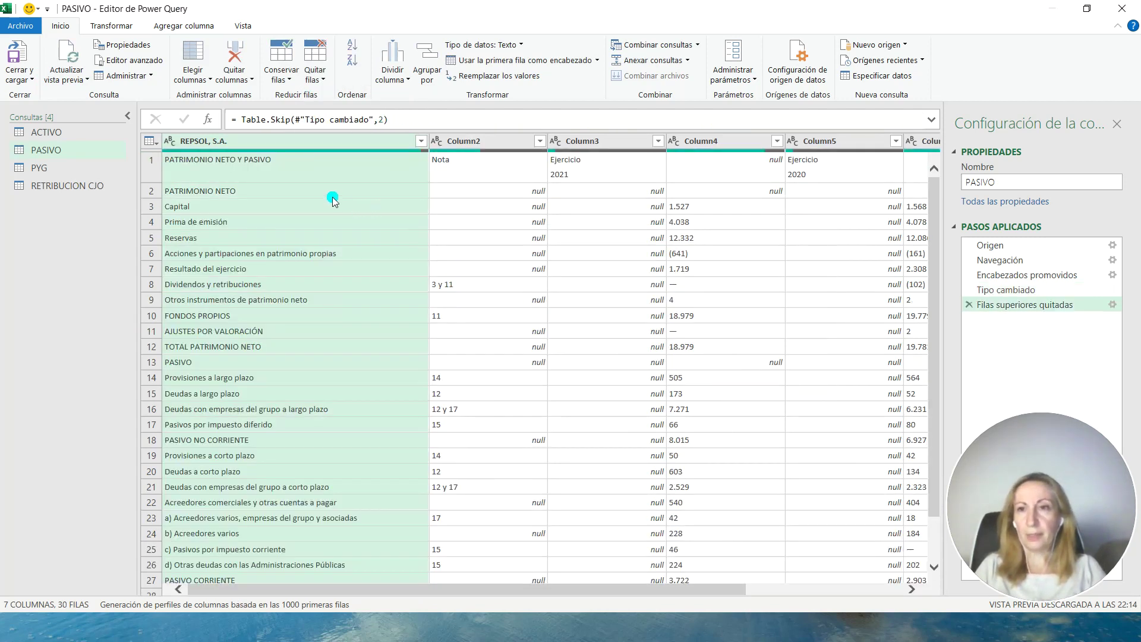
{"action": "left_click", "coordinate": [152, 160]}
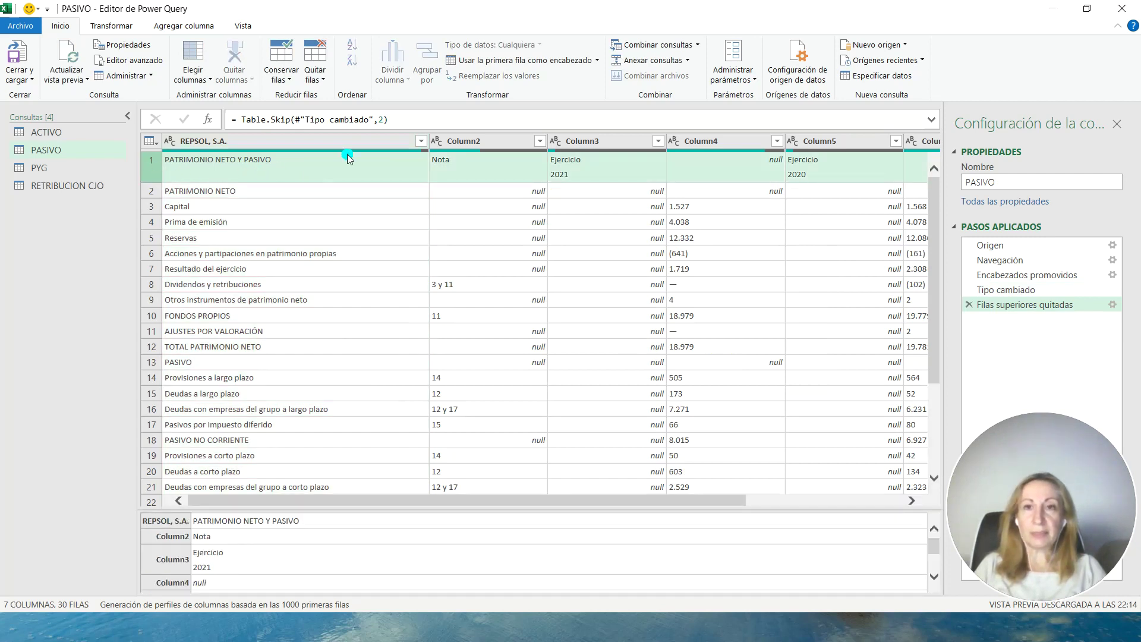
{"action": "left_click", "coordinate": [508, 60]}
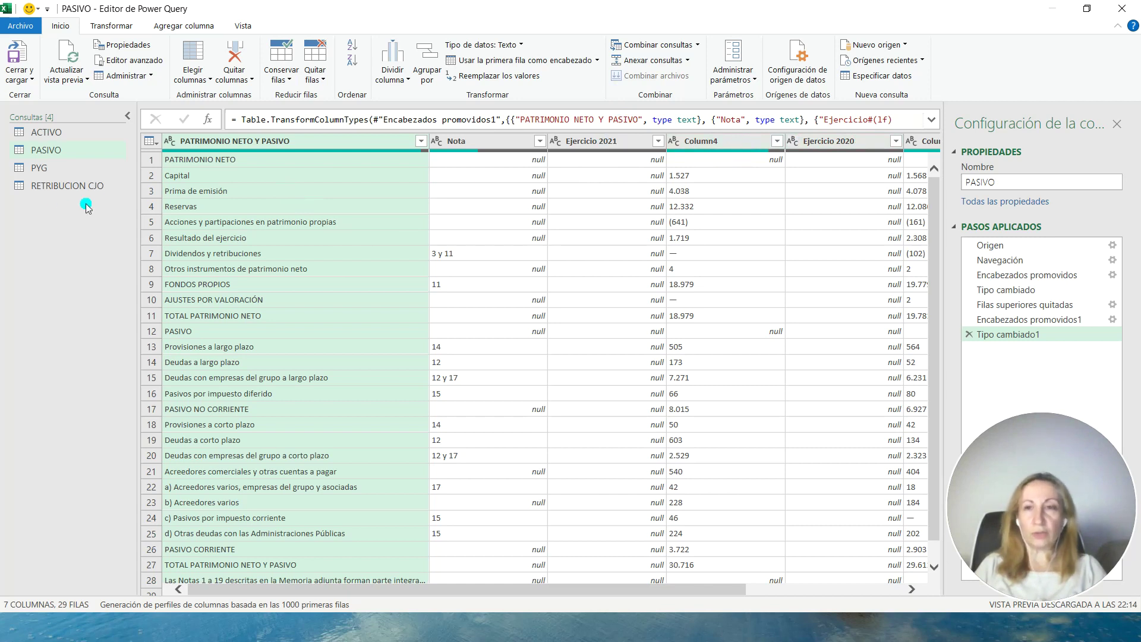
{"action": "left_click", "coordinate": [183, 160]}
- Review PASIVO's rows from Capital down to the trailing notes row
{"action": "left_click", "coordinate": [185, 175]}
{"action": "left_click", "coordinate": [198, 222]}
{"action": "left_click", "coordinate": [208, 239]}
{"action": "left_click", "coordinate": [208, 269]}
{"action": "left_click", "coordinate": [202, 299]}
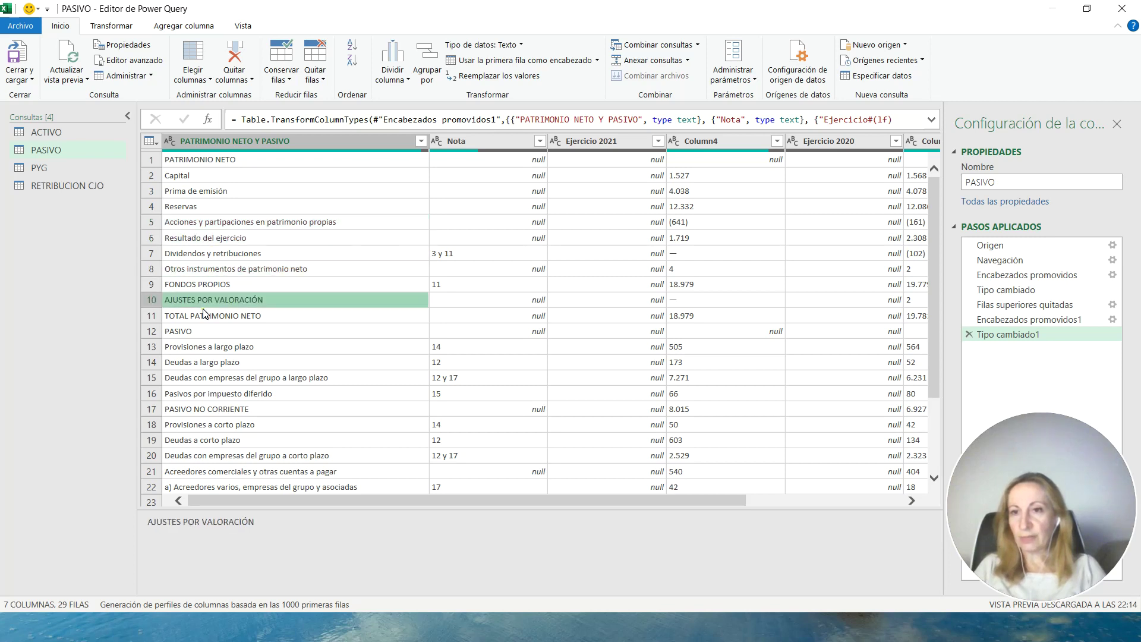
{"action": "left_click", "coordinate": [194, 333]}
{"action": "scroll", "coordinate": [223, 321], "scroll_direction": "down", "scroll_amount": 1}
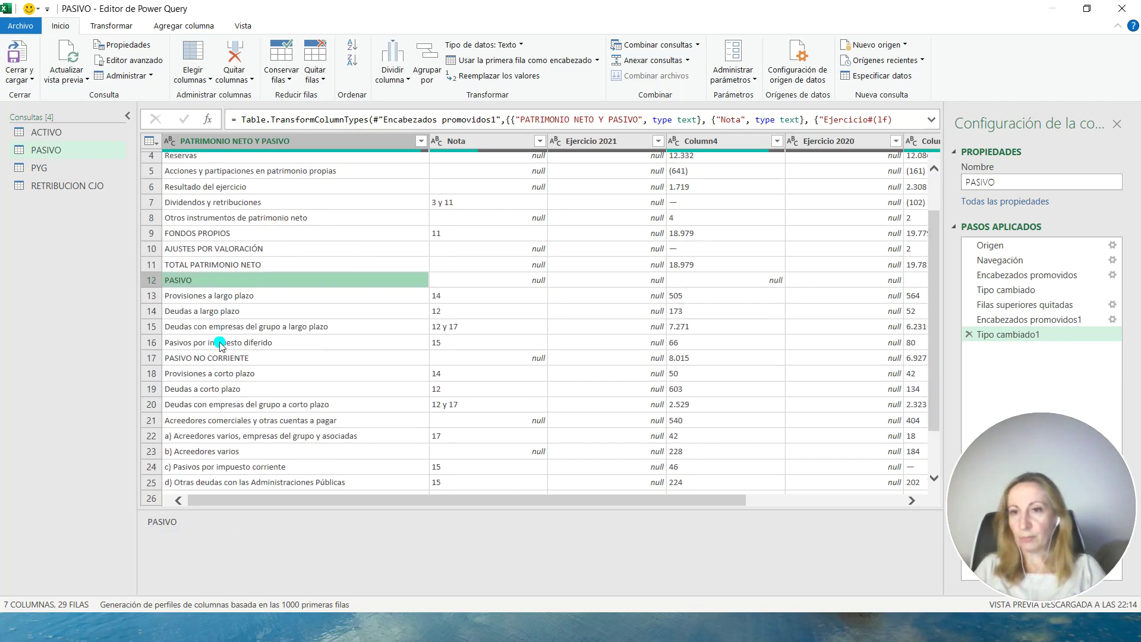
{"action": "left_click", "coordinate": [215, 359]}
{"action": "scroll", "coordinate": [215, 359], "scroll_direction": "down", "scroll_amount": 2}
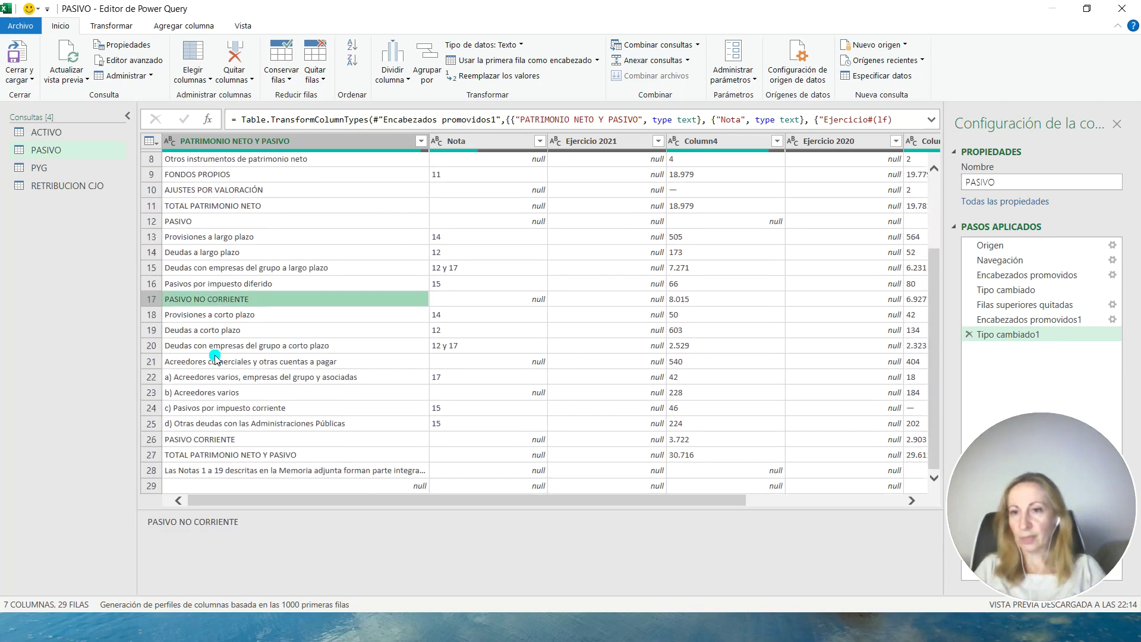
{"action": "left_click", "coordinate": [229, 454]}
{"action": "left_click", "coordinate": [225, 439]}
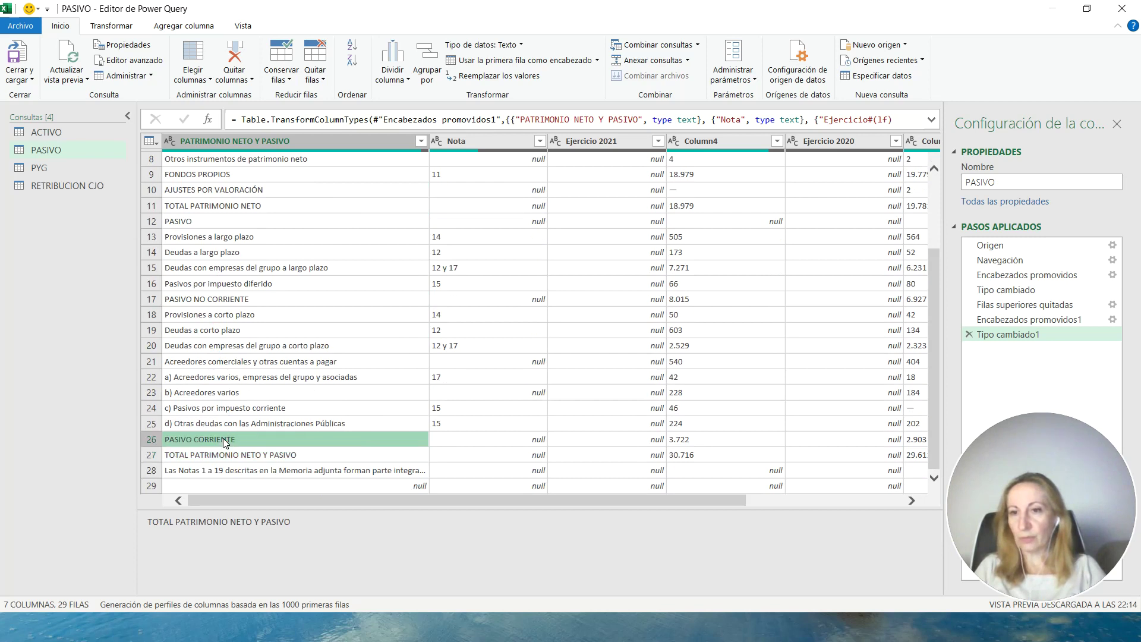
{"action": "left_click", "coordinate": [152, 460]}
{"action": "left_click", "coordinate": [148, 470]}
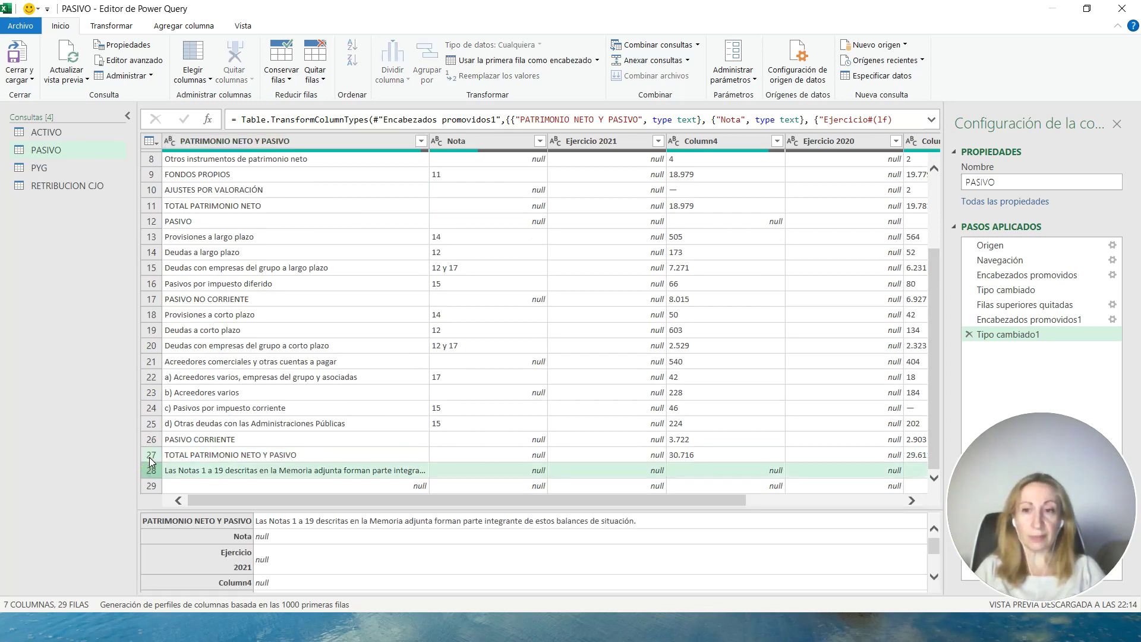
- Remove the bottom 2 rows from PASIVO with Quitar filas inferiores
{"action": "left_click", "coordinate": [315, 77]}
{"action": "left_click", "coordinate": [334, 110]}
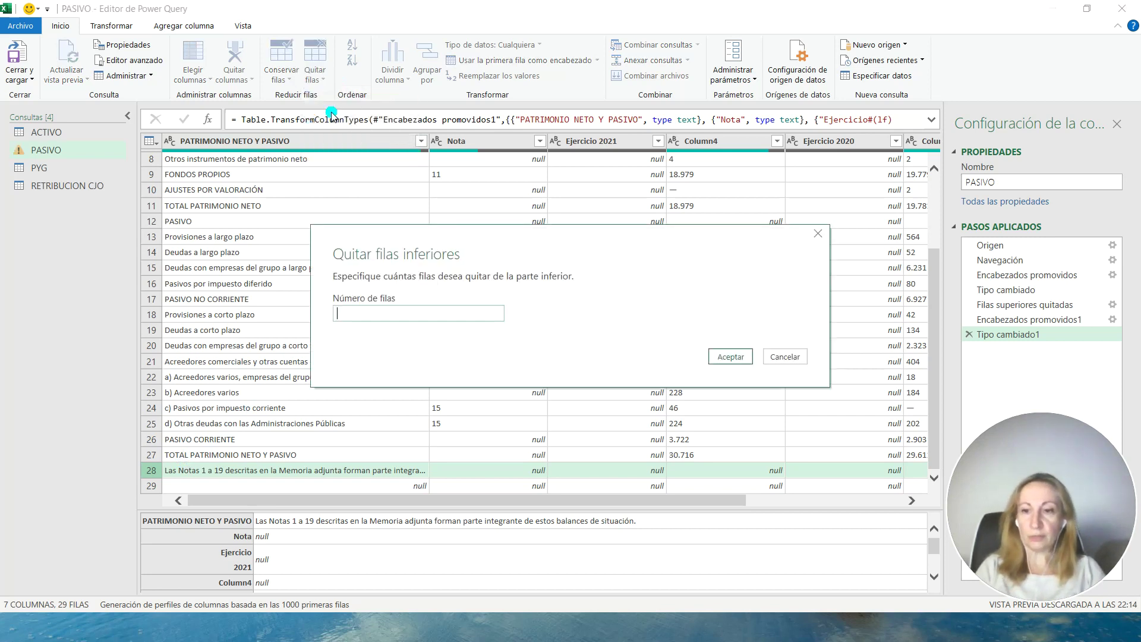
{"action": "type", "text": "2"}
{"action": "left_click", "coordinate": [731, 357]}
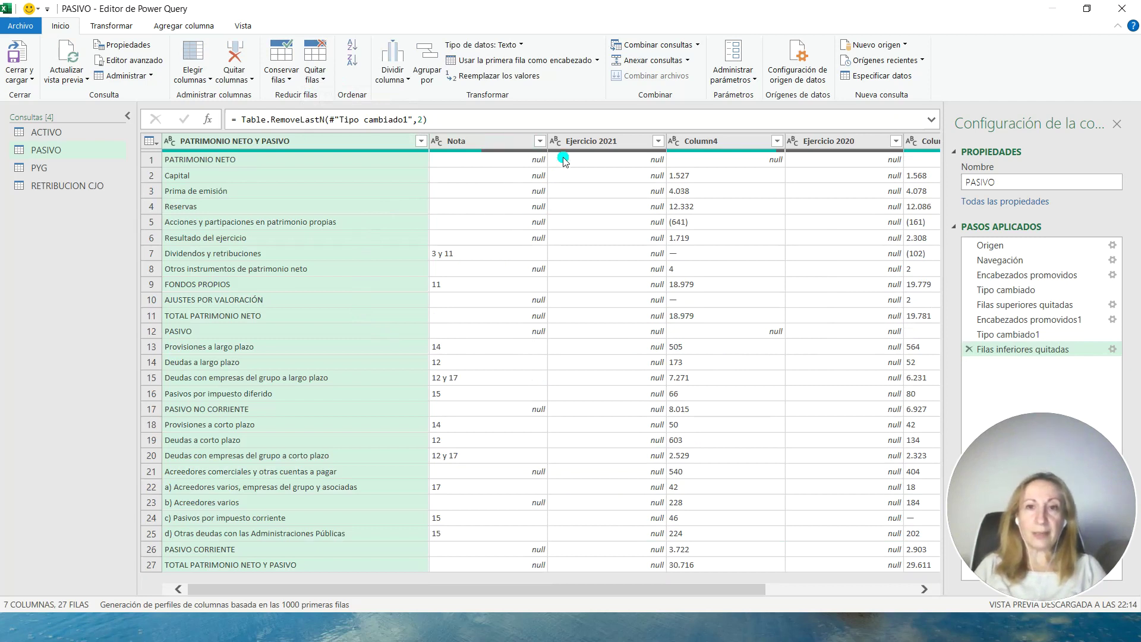
{"action": "left_click", "coordinate": [497, 143], "text": "ctrl"}
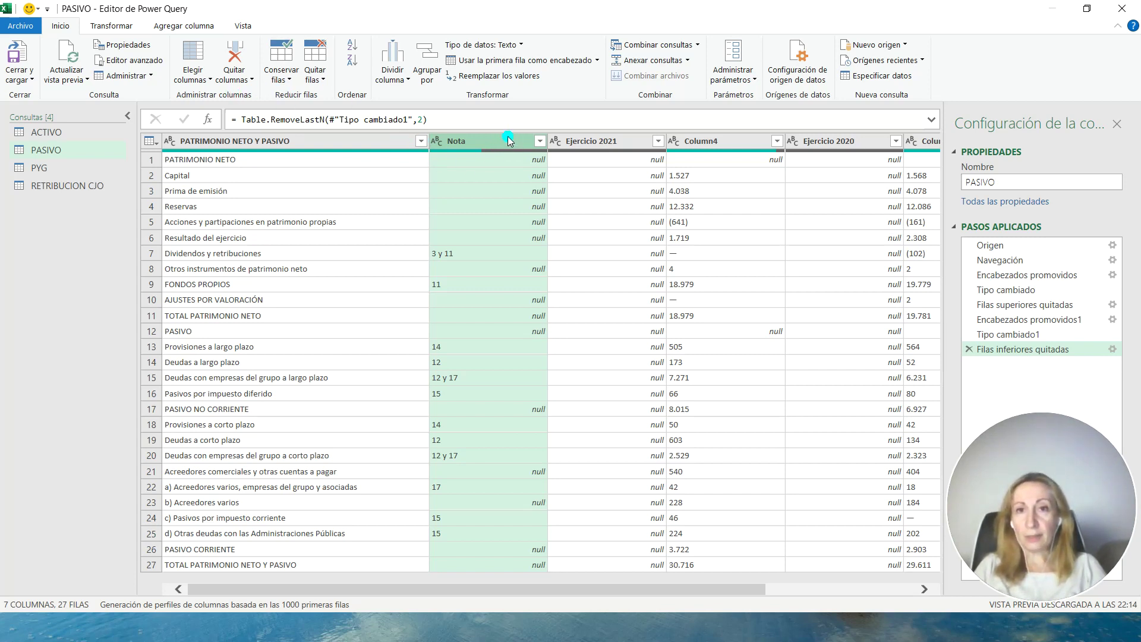
- Delete the Nota and empty Ejercicio 2021 columns and rename Column4 to Ejercicio 2021
{"action": "right_click", "coordinate": [510, 141]}
{"action": "left_click", "coordinate": [548, 166]}
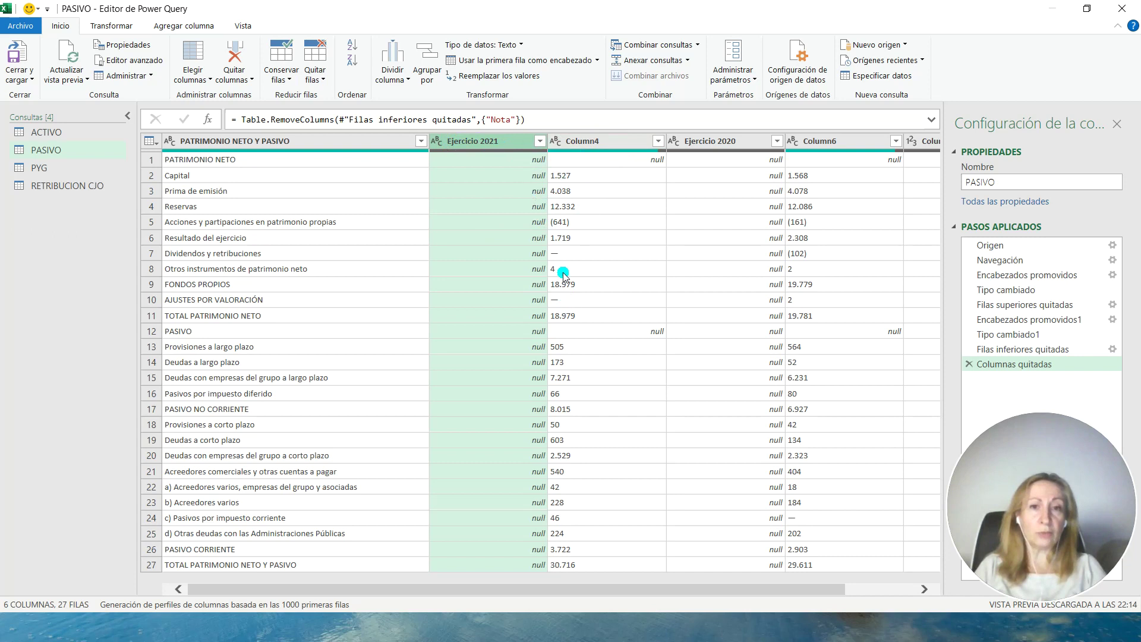
{"action": "right_click", "coordinate": [512, 144]}
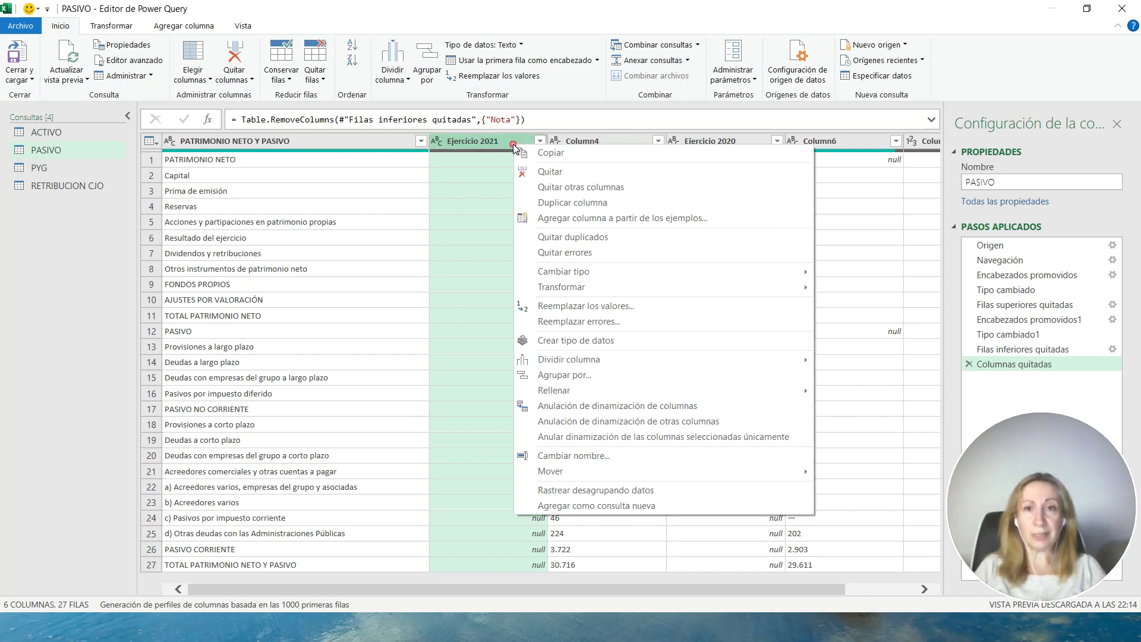
{"action": "left_click", "coordinate": [552, 171]}
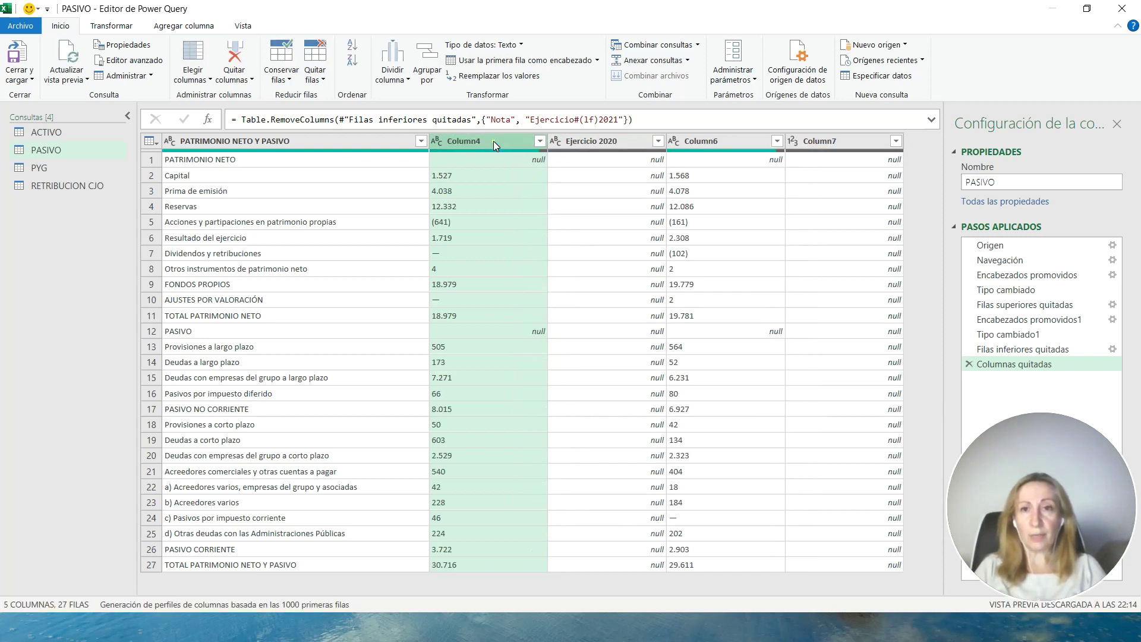
{"action": "double_click", "coordinate": [493, 141]}
{"action": "type", "text": "e"}
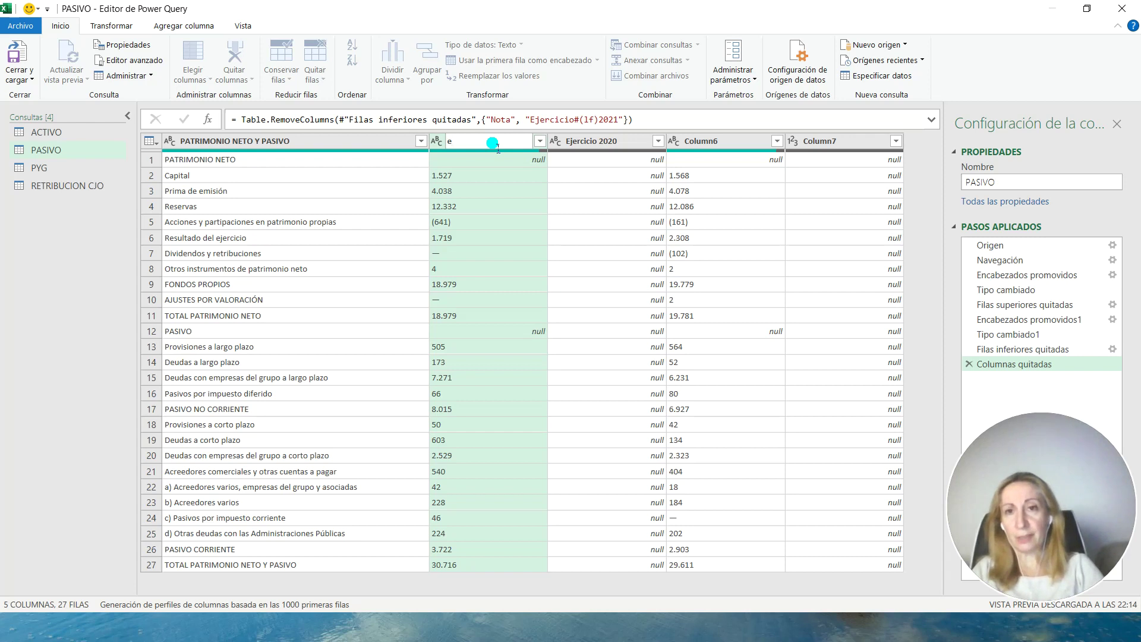
{"action": "type", "text": "Ejercicio 2"}
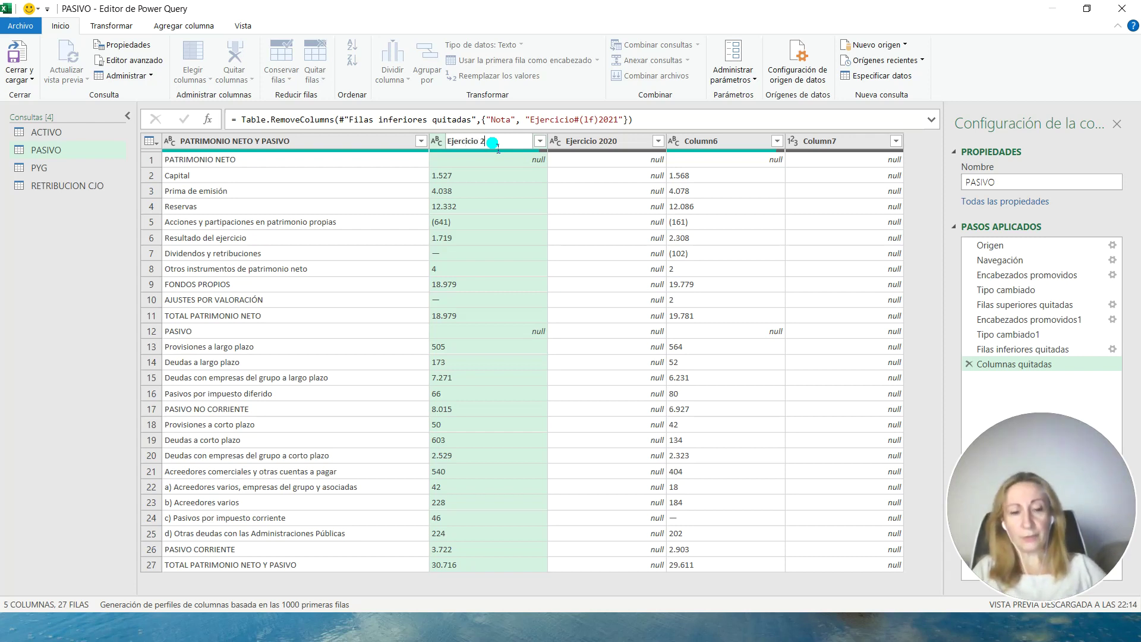
{"action": "type", "text": "021"}
{"action": "key", "text": "Return"}
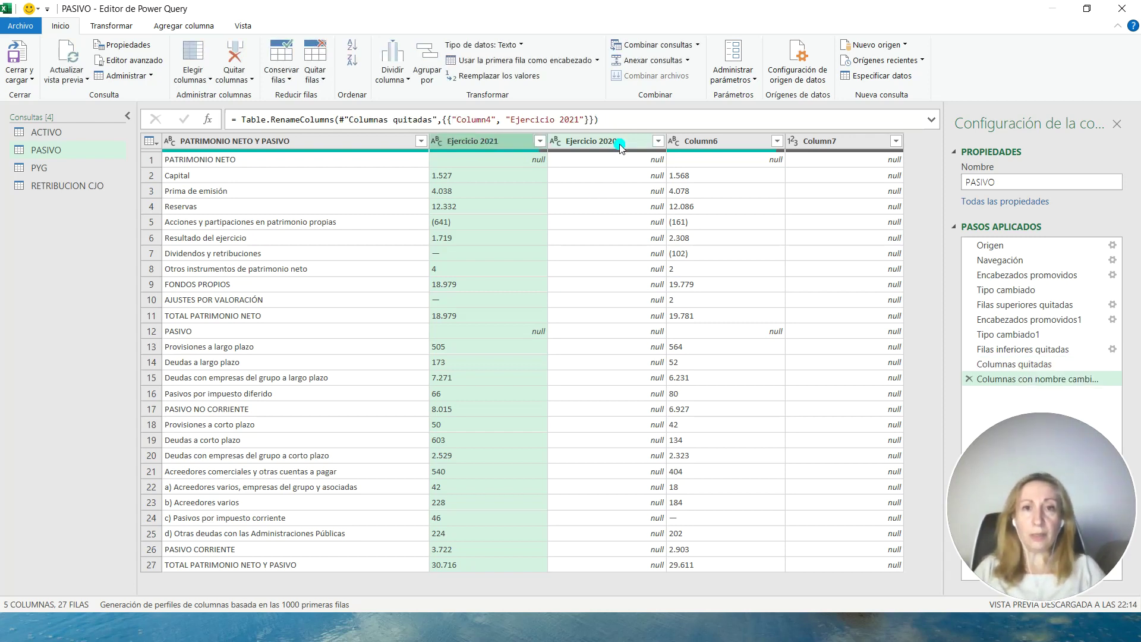
- Delete the empty Ejercicio 2020 column and Column7, and rename Column6 to Ejercicio 2020
{"action": "left_click", "coordinate": [604, 142]}
{"action": "right_click", "coordinate": [605, 142]}
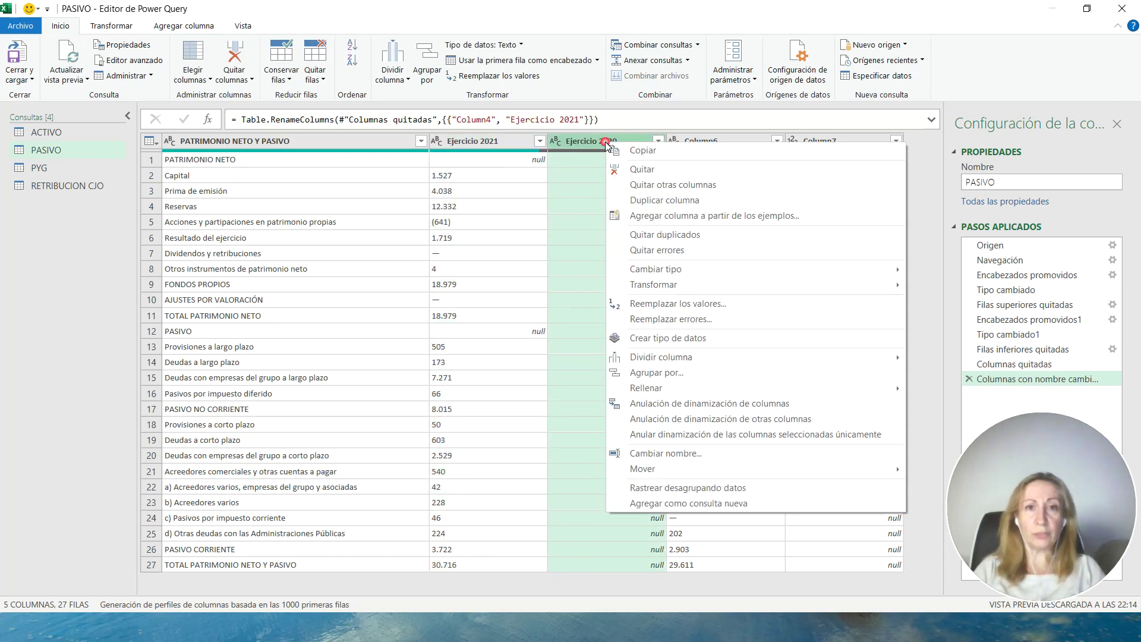
{"action": "left_click", "coordinate": [641, 169]}
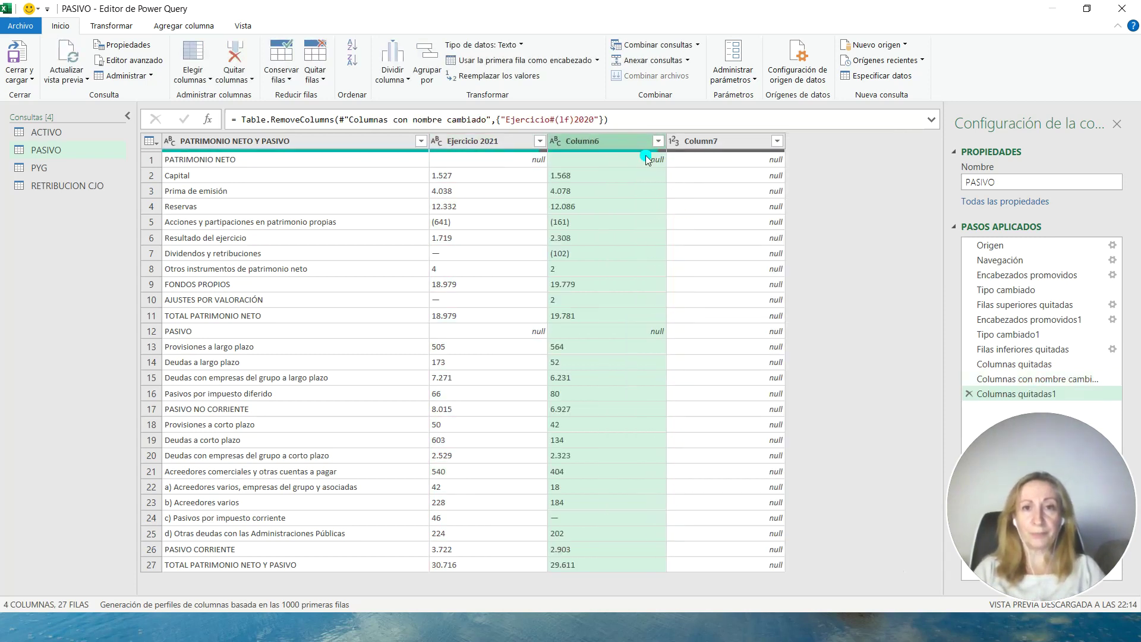
{"action": "left_click", "coordinate": [606, 130]}
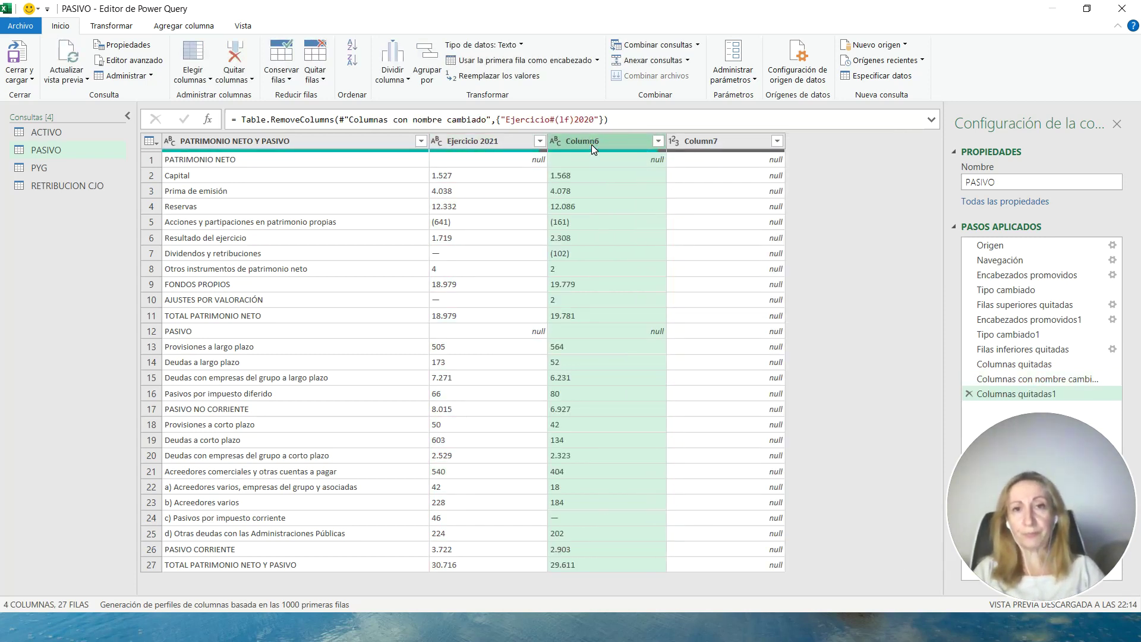
{"action": "double_click", "coordinate": [591, 145]}
{"action": "type", "text": "Ejercicio 2020"}
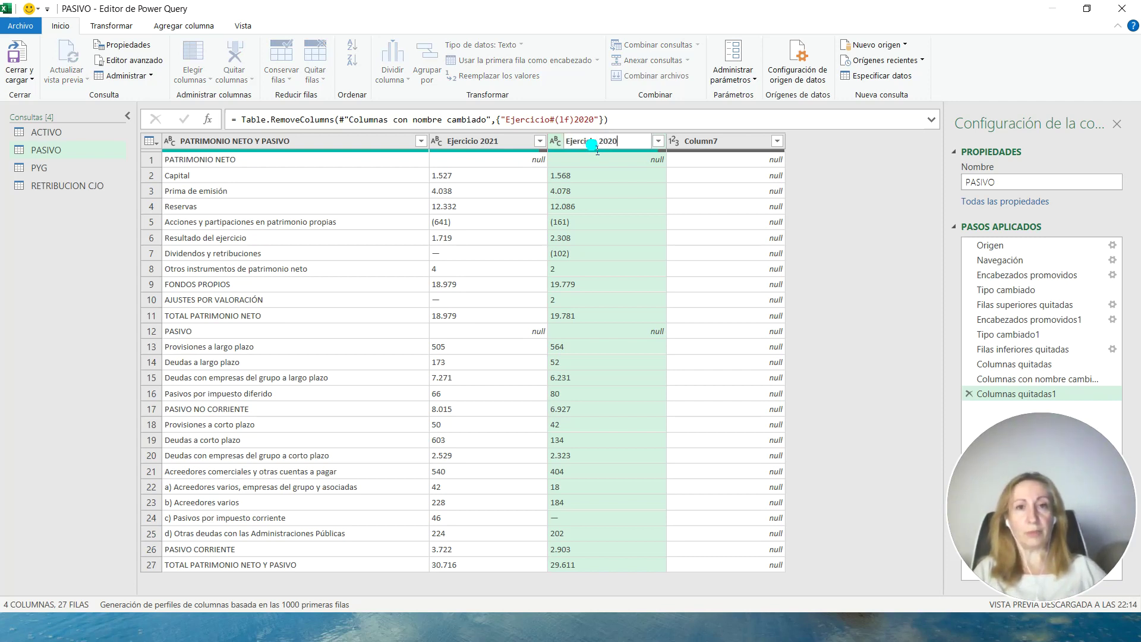
{"action": "key", "text": "Return"}
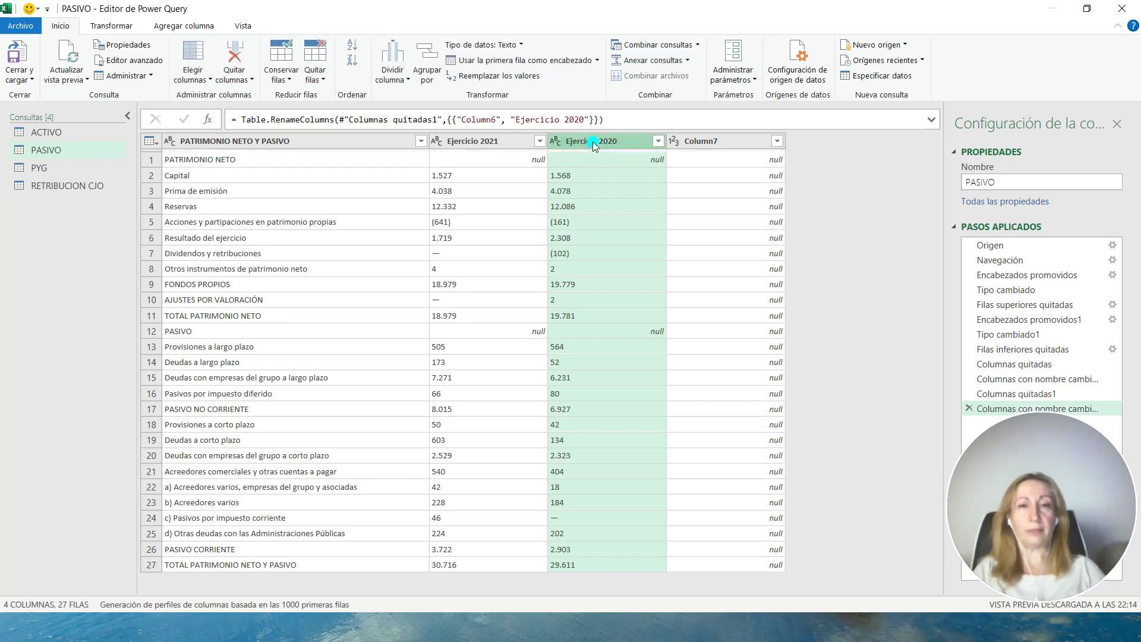
{"action": "left_click", "coordinate": [729, 143]}
{"action": "right_click", "coordinate": [729, 143]}
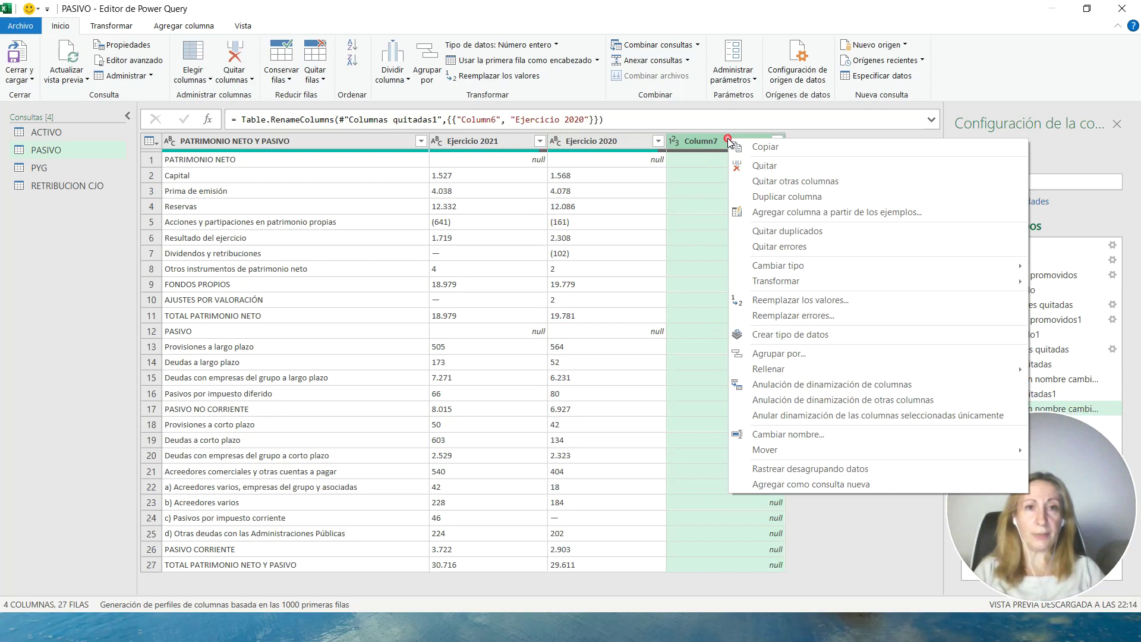
{"action": "left_click", "coordinate": [753, 163]}
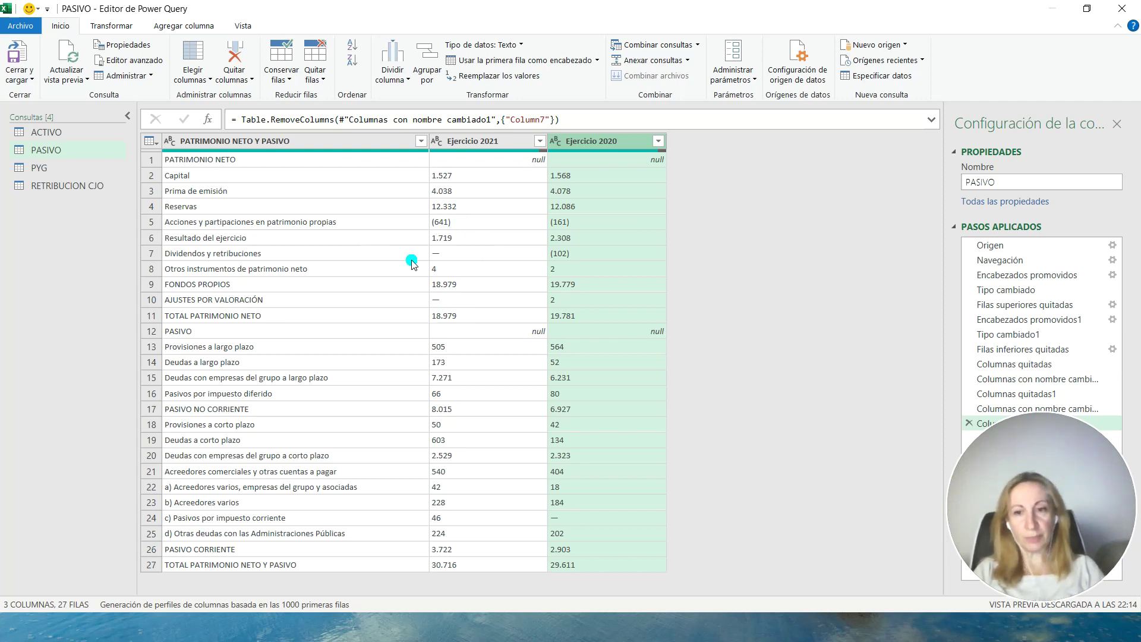
{"action": "left_click", "coordinate": [48, 169]}
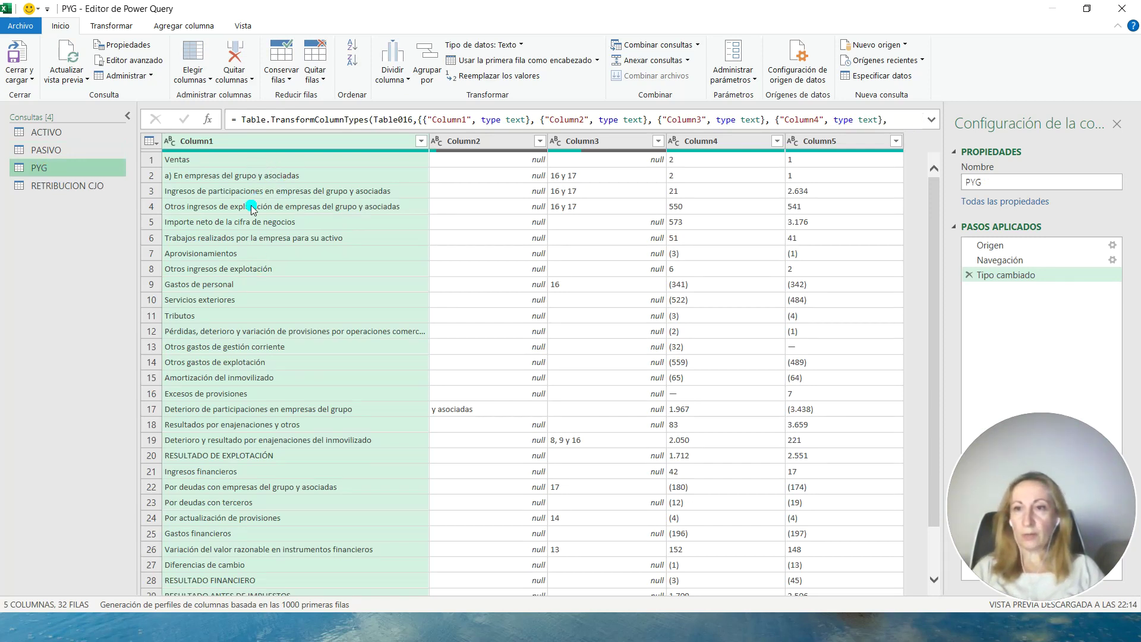
- Delete Column2 and Column3 from the PYG query
{"action": "left_click", "coordinate": [254, 147]}
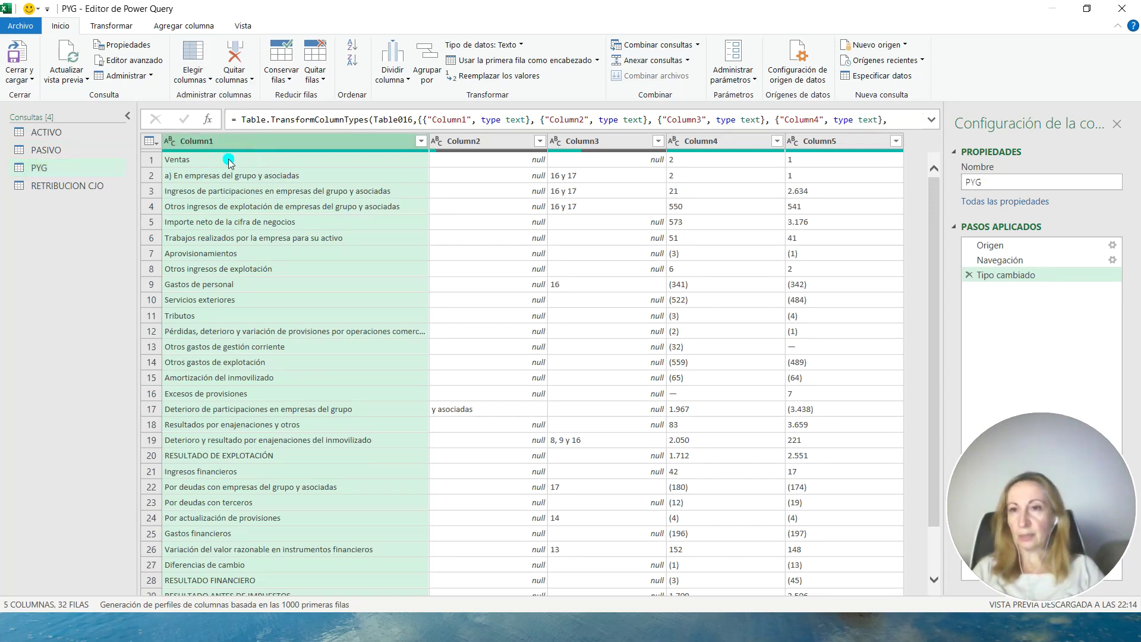
{"action": "left_click", "coordinate": [483, 150], "text": "ctrl"}
{"action": "right_click", "coordinate": [484, 138]}
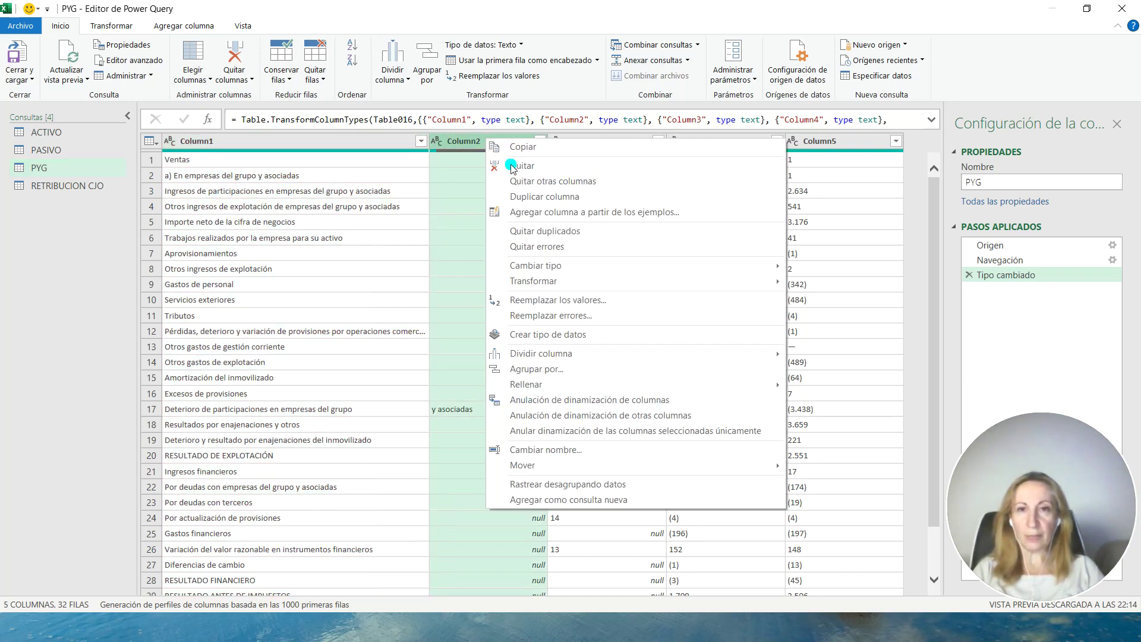
{"action": "left_click", "coordinate": [517, 166]}
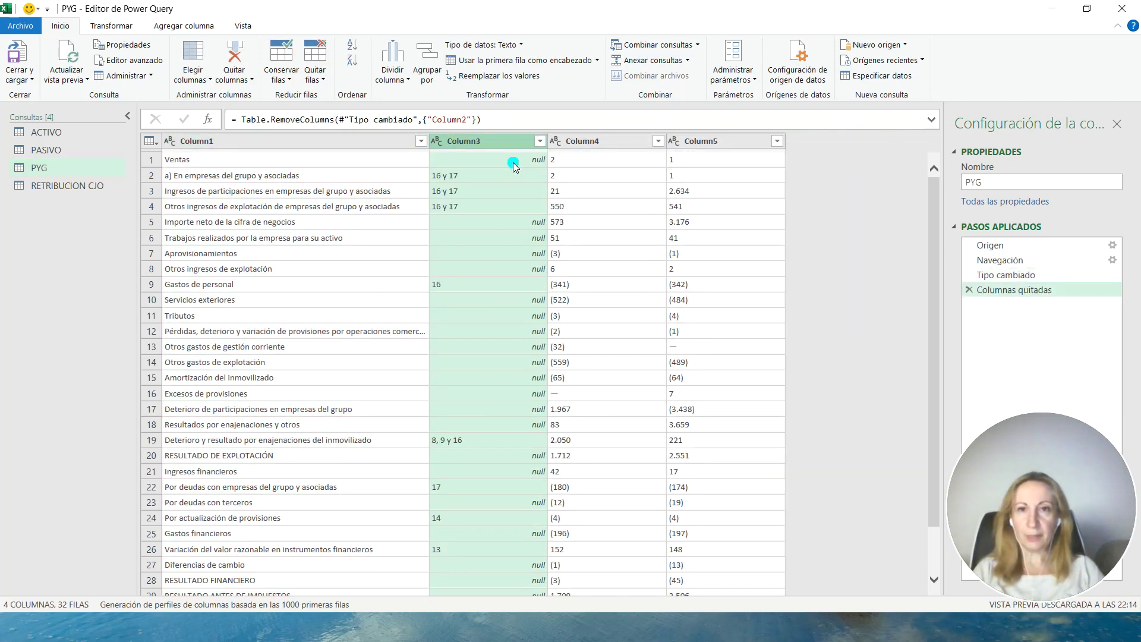
{"action": "right_click", "coordinate": [484, 143]}
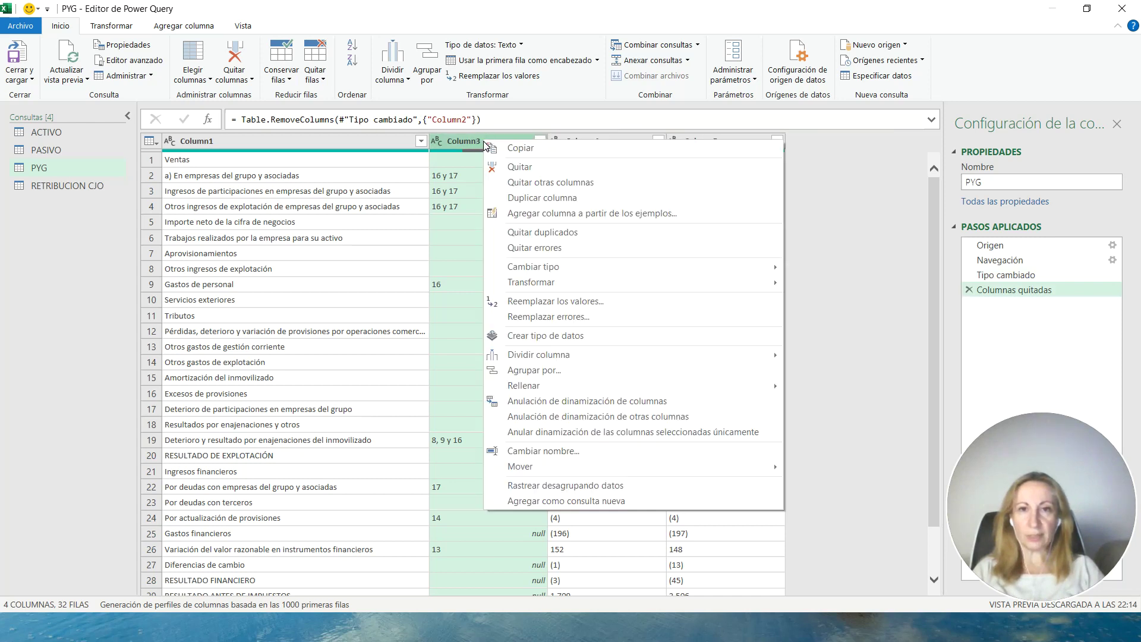
{"action": "left_click", "coordinate": [511, 167]}
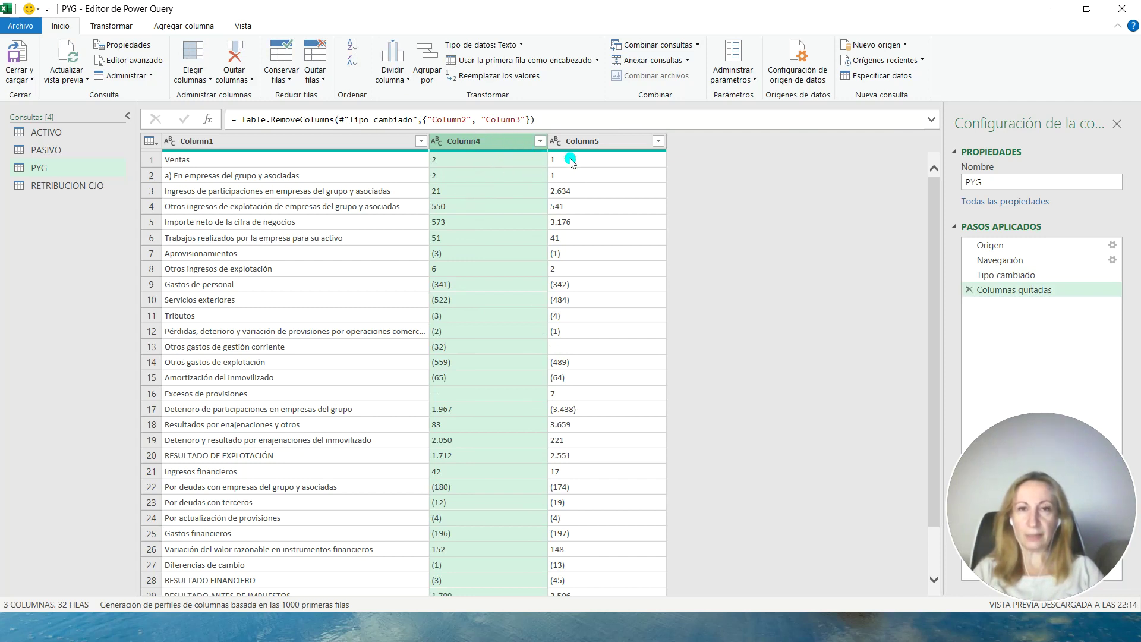
- Rename PYG's Column4 to 2020 and Column5 to 2021
{"action": "double_click", "coordinate": [486, 141]}
{"action": "type", "text": "2020"}
{"action": "key", "text": "Return"}
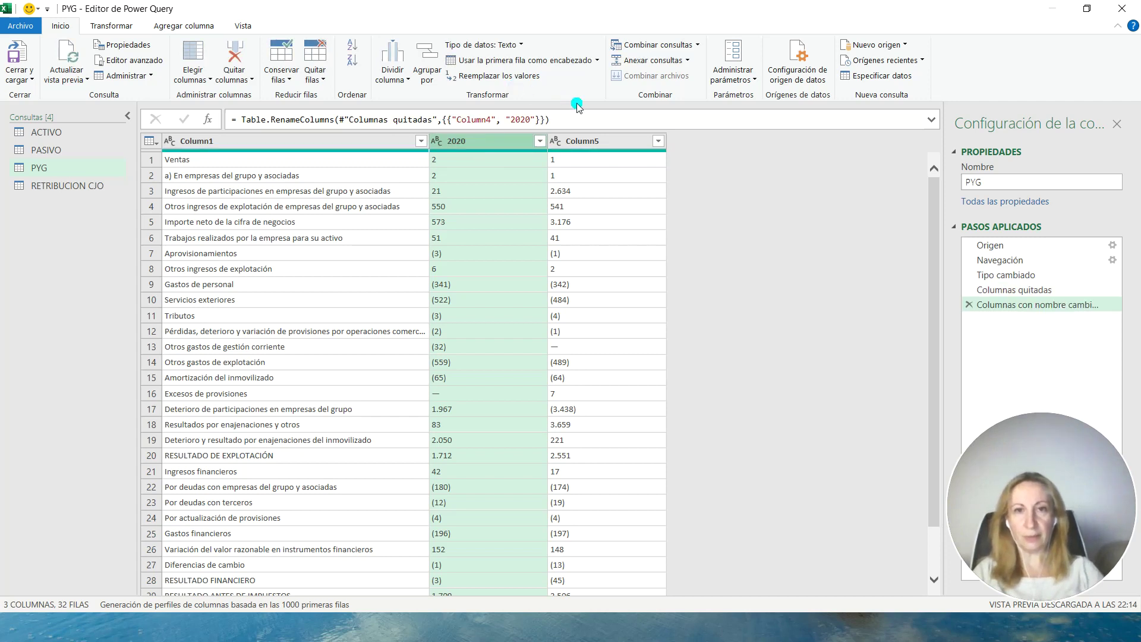
{"action": "left_click", "coordinate": [590, 141]}
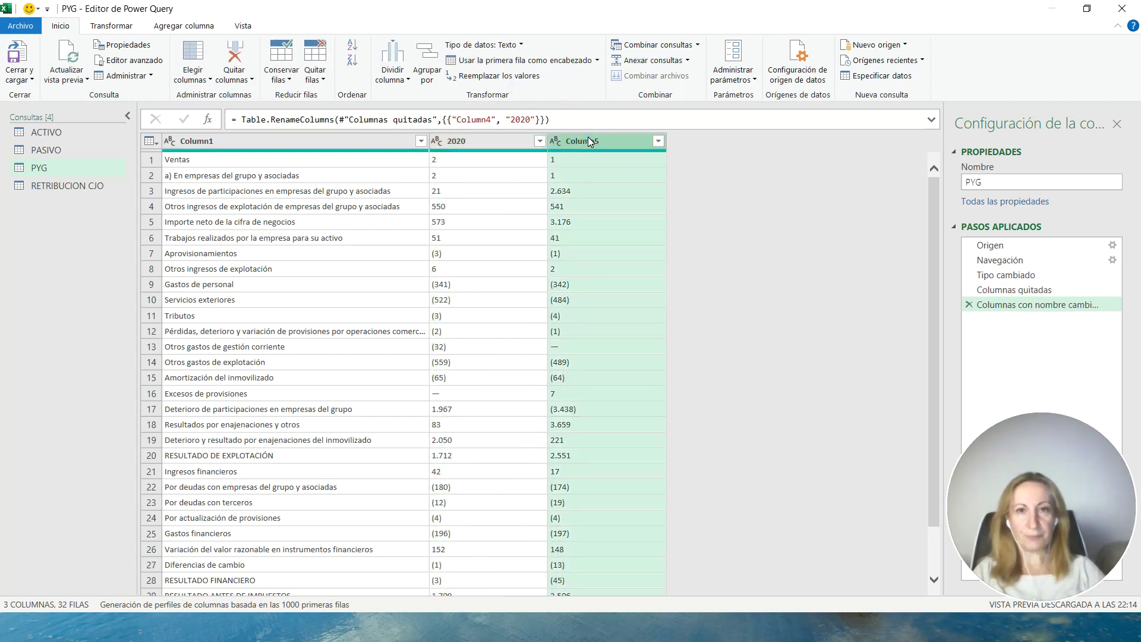
{"action": "double_click", "coordinate": [591, 141]}
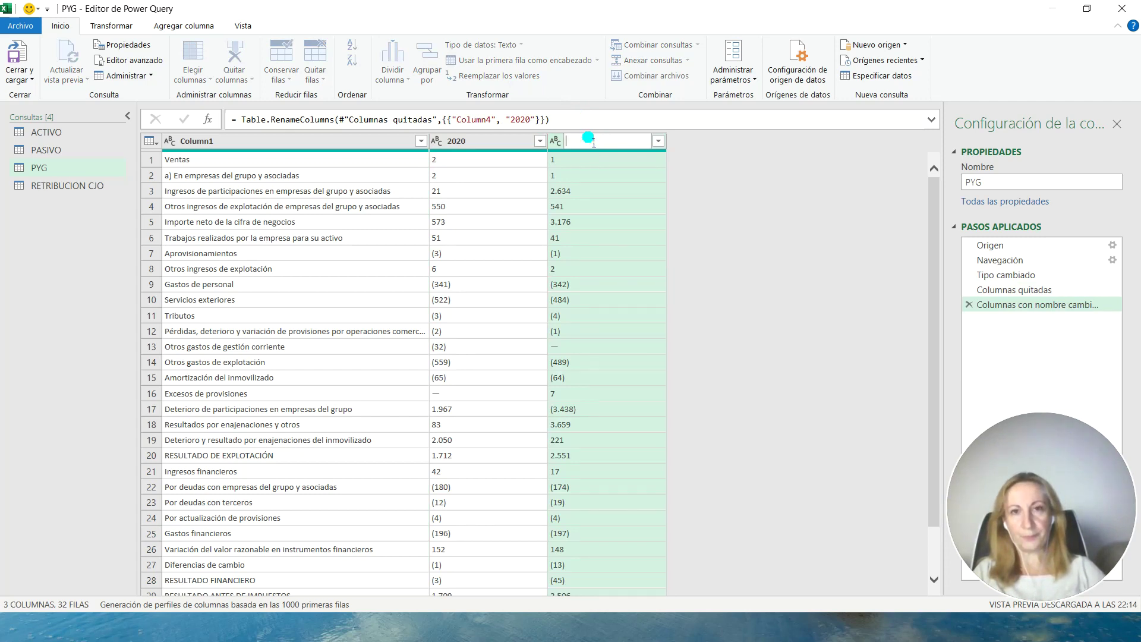
{"action": "type", "text": "2021"}
{"action": "key", "text": "Return"}
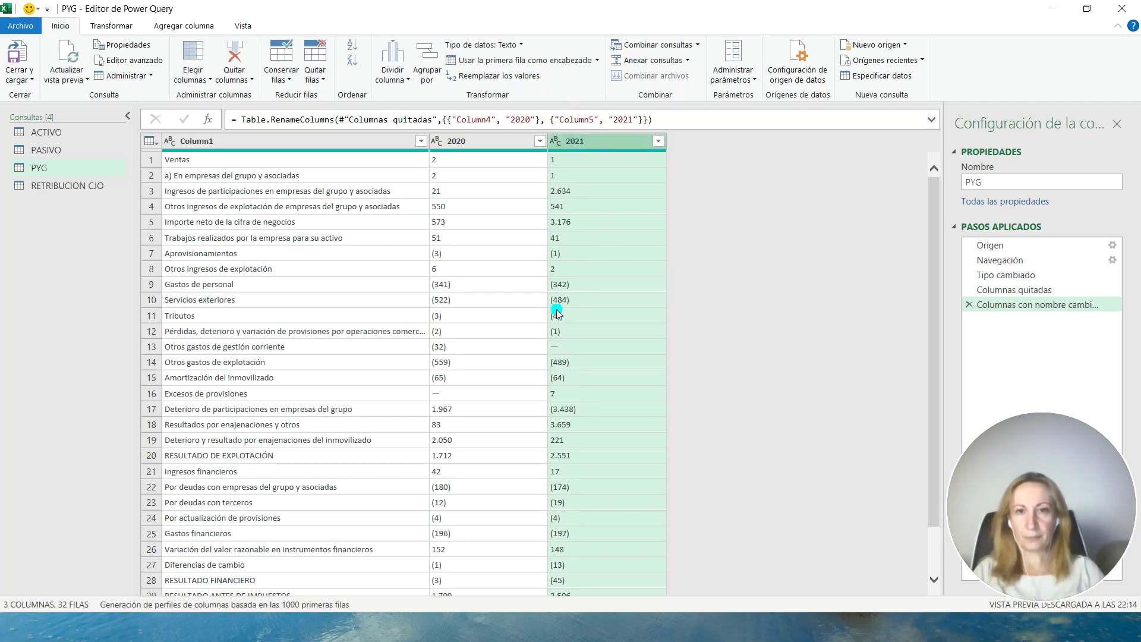
{"action": "scroll", "coordinate": [578, 327], "scroll_direction": "down", "scroll_amount": 1}
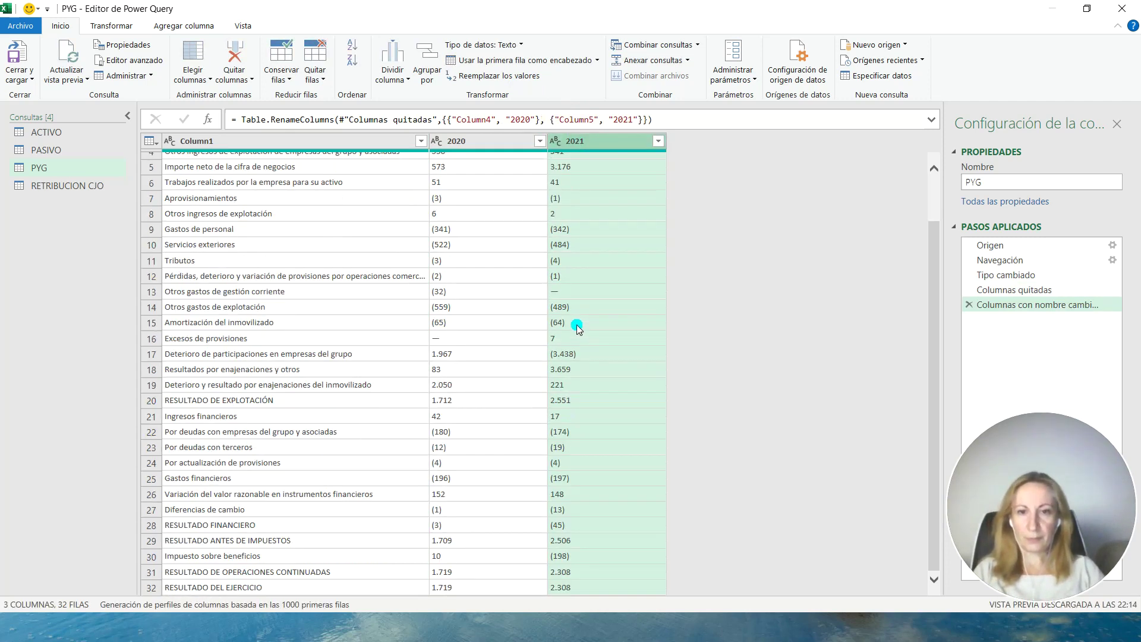
- Check PASIVO and PYG, then open the RETRIBUCION CJO query
{"action": "left_click", "coordinate": [42, 150]}
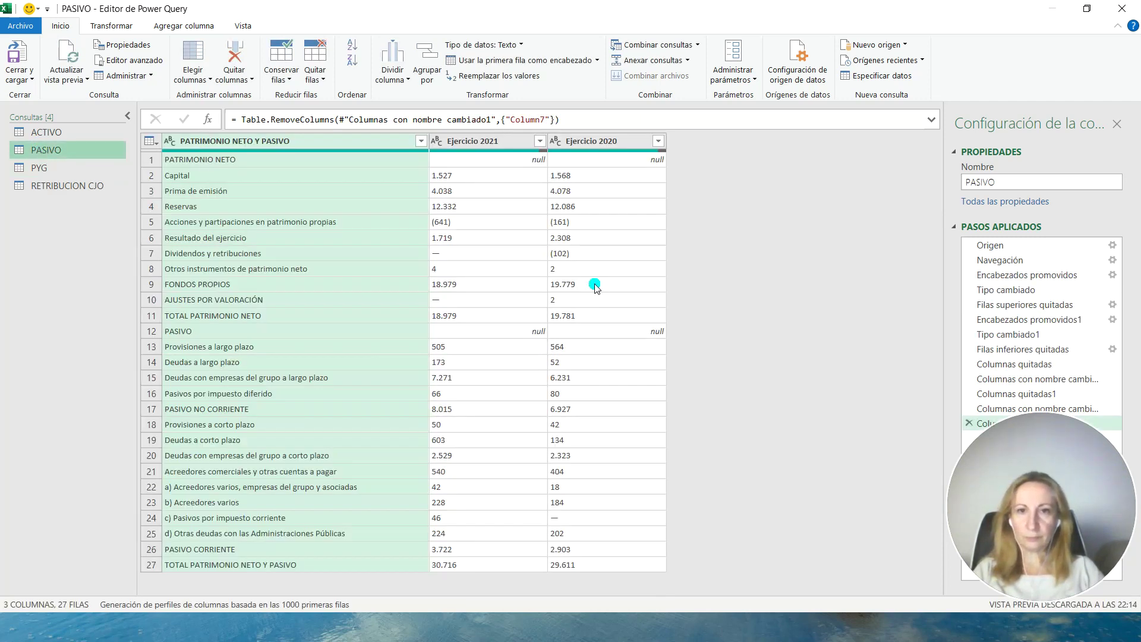
{"action": "left_click", "coordinate": [37, 169]}
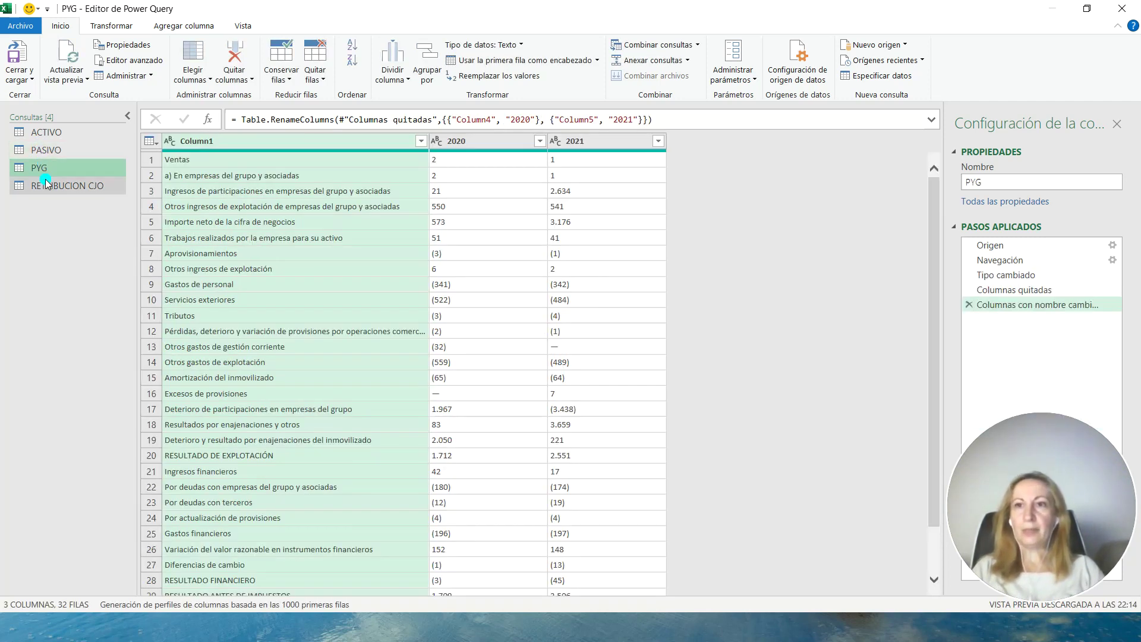
{"action": "left_click", "coordinate": [48, 197]}
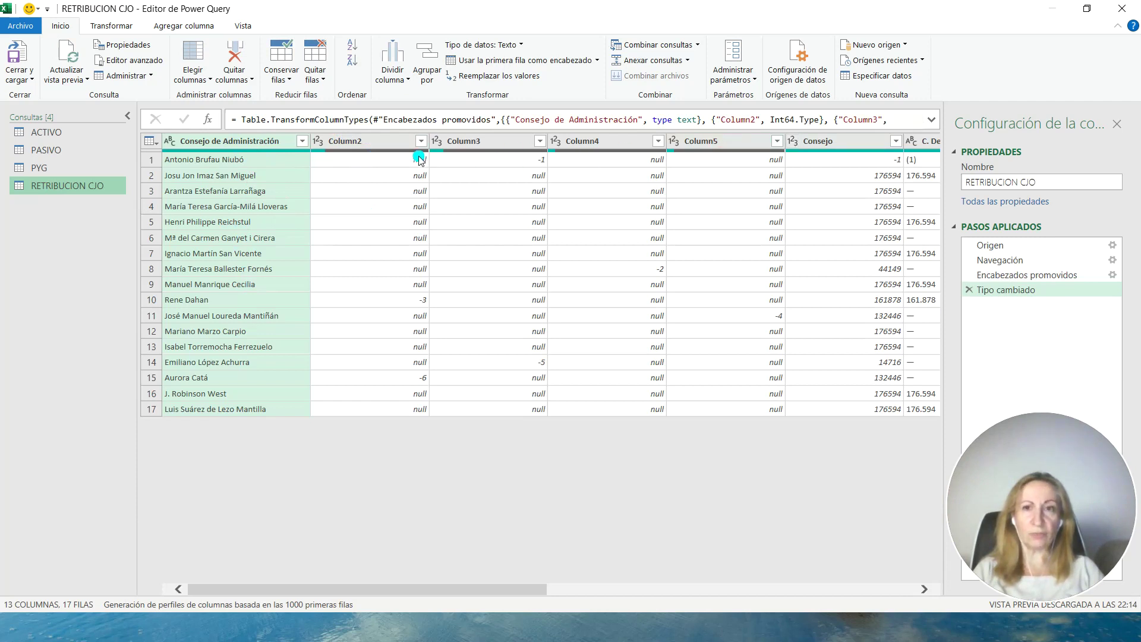
- Remove the empty Column2, Column3, Column4 and Column5 from the RETRIBUCION CJO query
{"action": "left_click", "coordinate": [395, 141]}
{"action": "left_click", "coordinate": [480, 142], "text": "shift"}
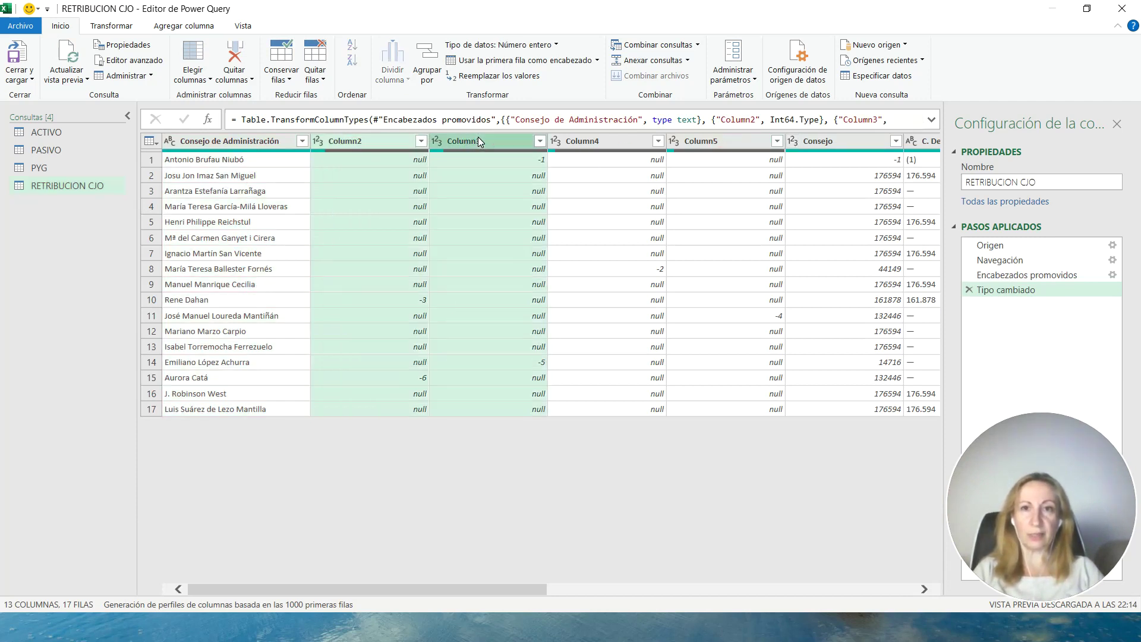
{"action": "left_click", "coordinate": [596, 142], "text": "shift"}
{"action": "left_click", "coordinate": [702, 145], "text": "shift"}
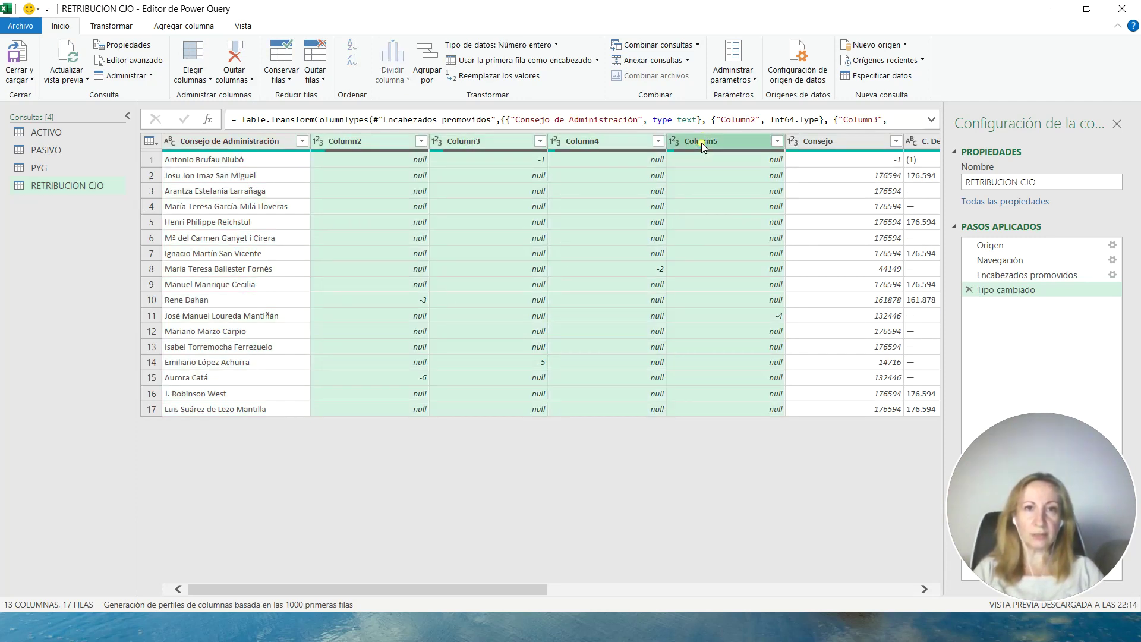
{"action": "right_click", "coordinate": [702, 144]}
{"action": "left_click", "coordinate": [726, 167]}
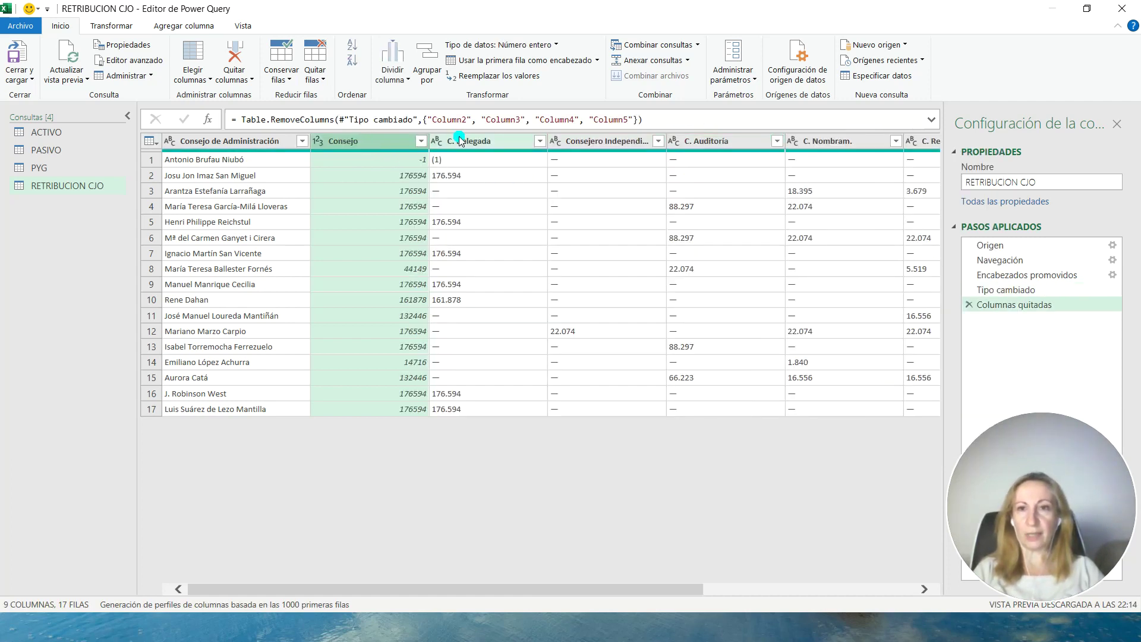
- Select the C. Delegada, Consejero Independiente, C. Auditoría, C. Nombram. and C. Retribuc. columns
{"action": "left_click", "coordinate": [502, 143]}
{"action": "left_click", "coordinate": [602, 141]}
{"action": "left_click", "coordinate": [724, 140]}
{"action": "left_click", "coordinate": [819, 143]}
{"action": "left_click", "coordinate": [922, 142]}
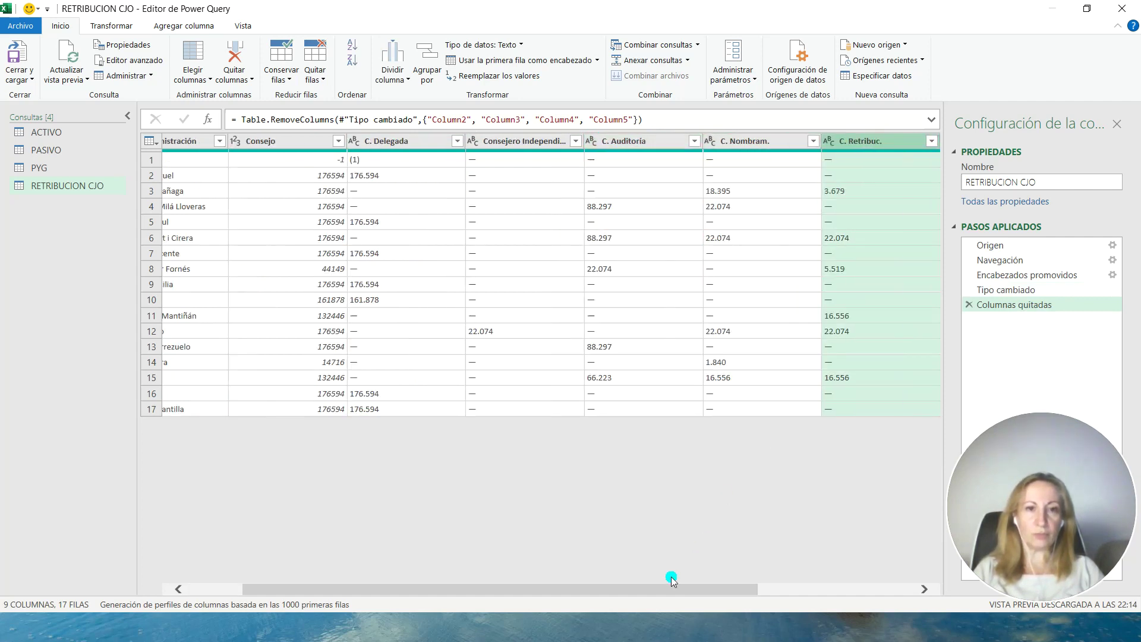
{"action": "left_click_drag", "start_coordinate": [672, 588], "coordinate": [829, 589]}
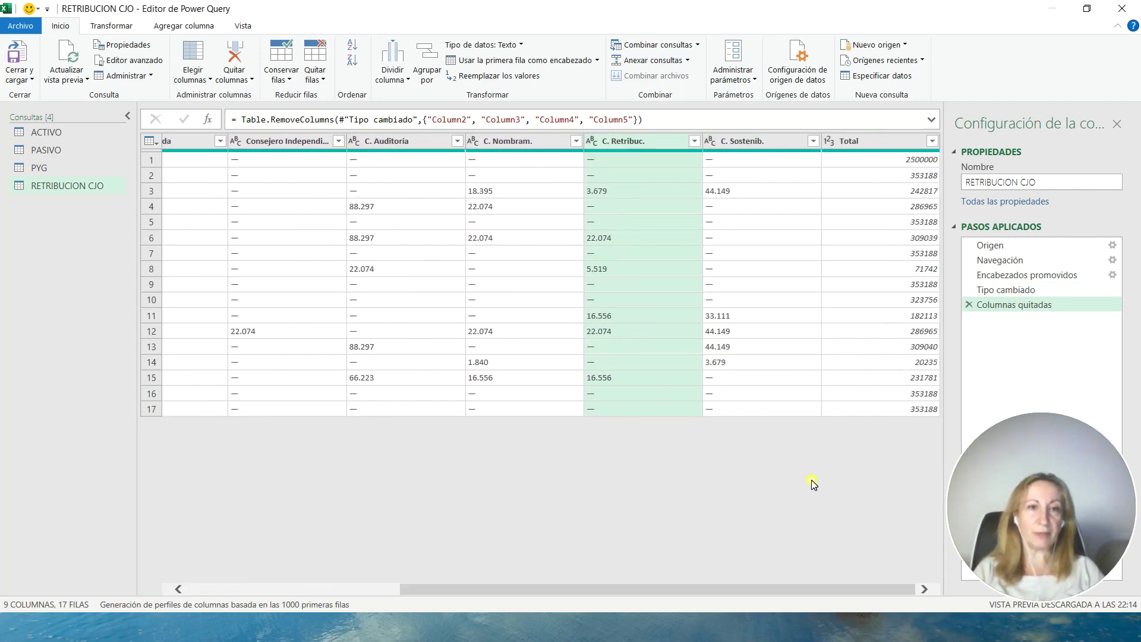
{"action": "left_click_drag", "start_coordinate": [796, 590], "coordinate": [259, 364]}
- Close the Power Query editor and load the queries with Cerrar y cargar
{"action": "left_click", "coordinate": [187, 81]}
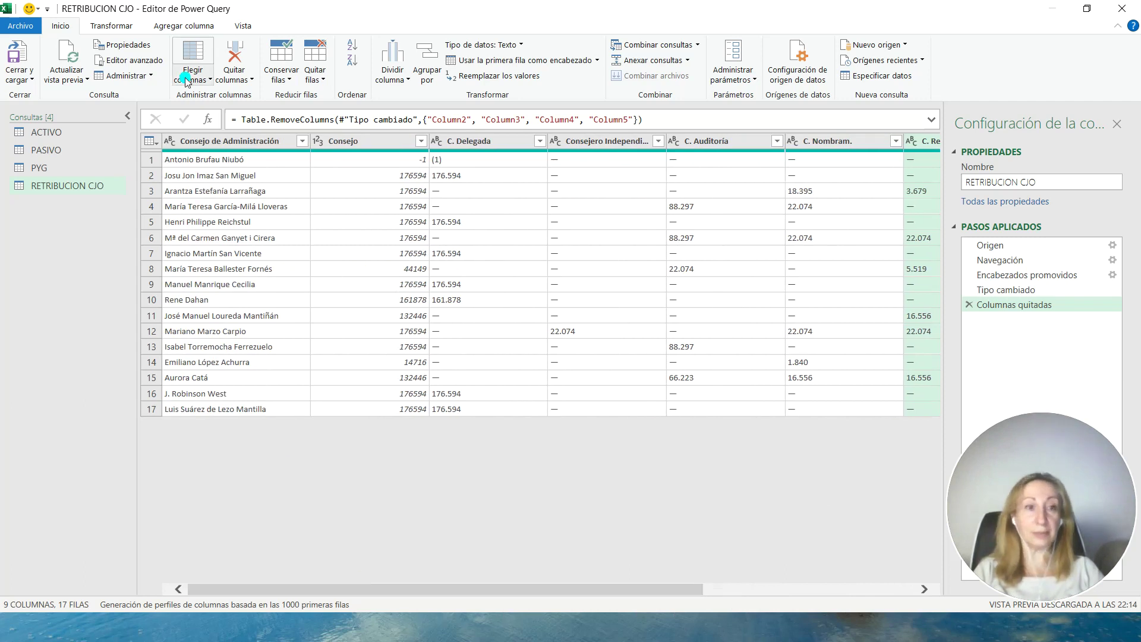
{"action": "left_click", "coordinate": [20, 77]}
{"action": "left_click", "coordinate": [34, 96]}
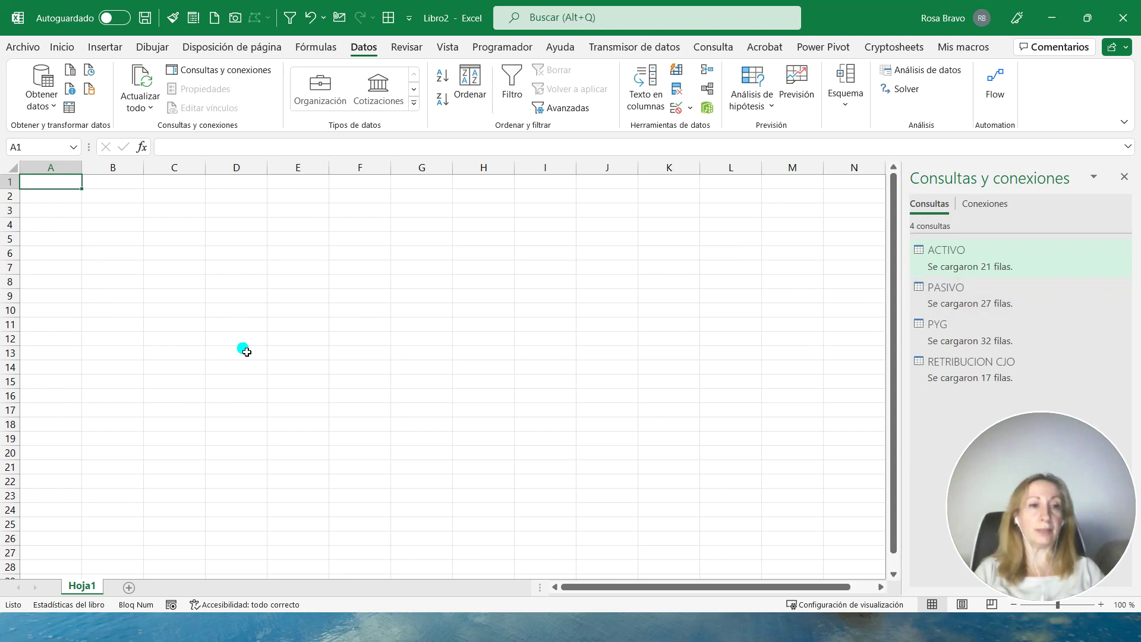
{"action": "mouse_move", "coordinate": [945, 251]}
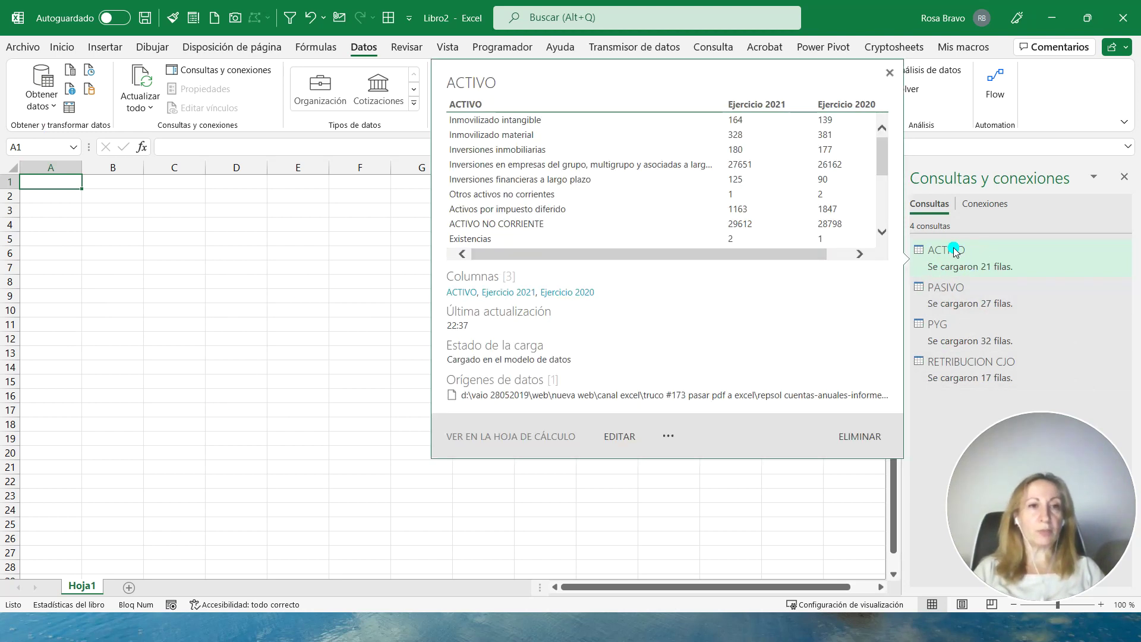
{"action": "right_click", "coordinate": [953, 249]}
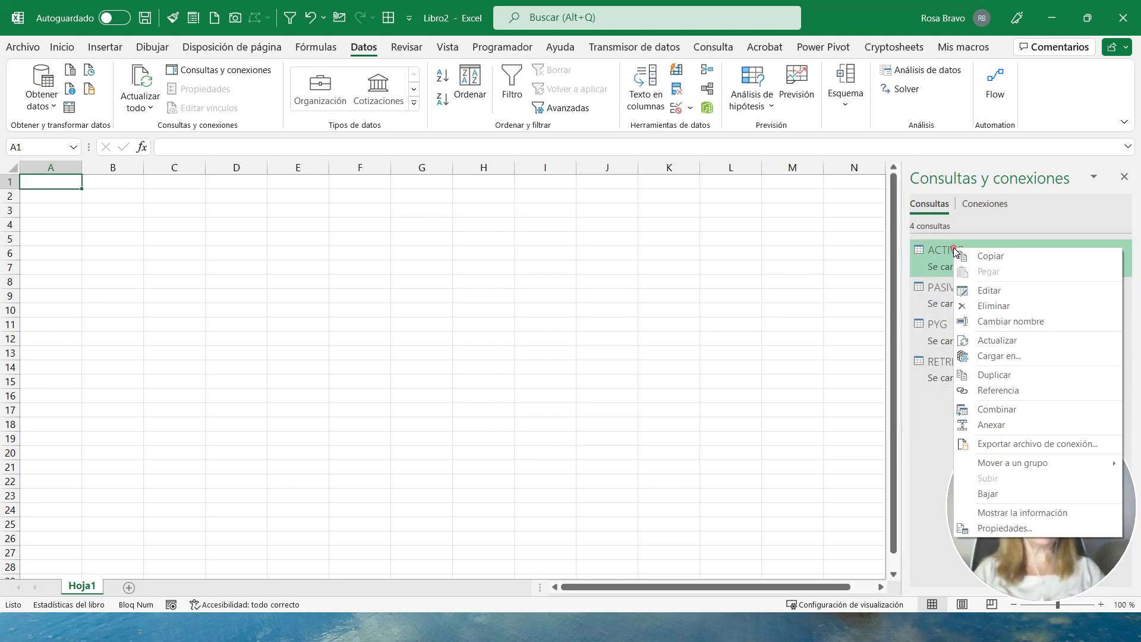
- Load the ACTIVO query as a table on a new worksheet
{"action": "left_click", "coordinate": [991, 356]}
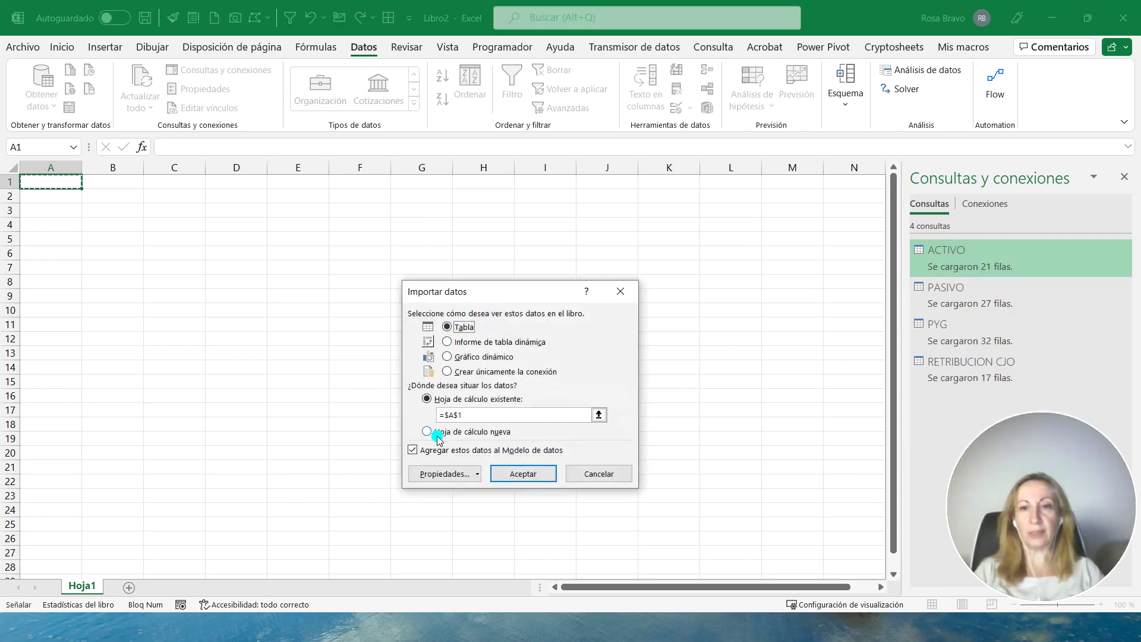
{"action": "left_click", "coordinate": [434, 432]}
{"action": "left_click", "coordinate": [519, 479]}
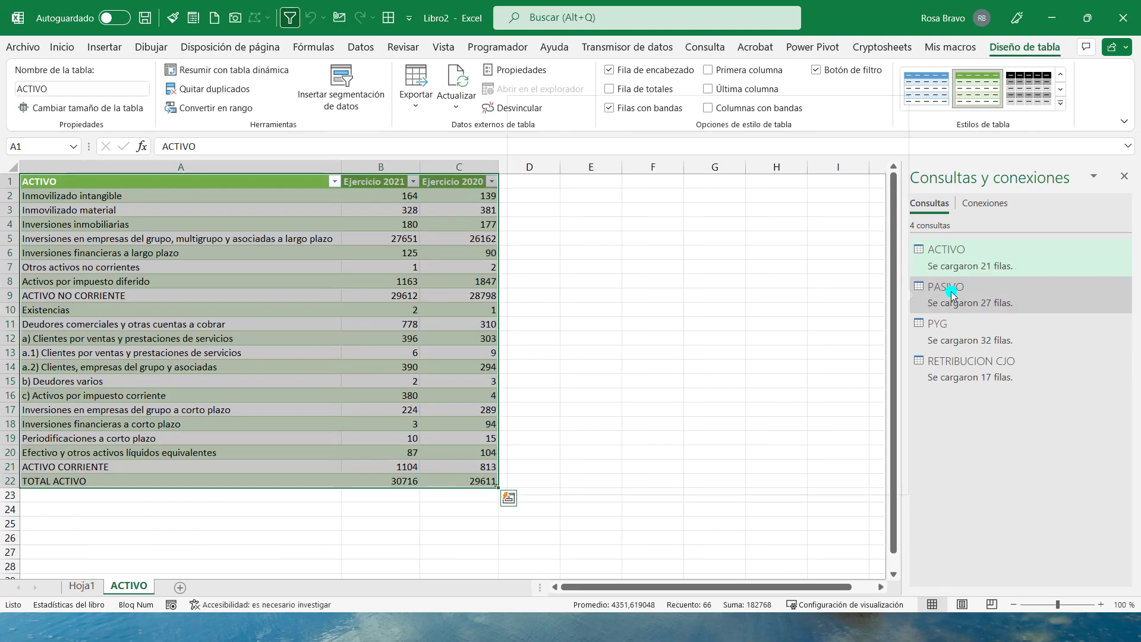
- Load the PASIVO query as a table on a new worksheet
{"action": "right_click", "coordinate": [951, 291]}
{"action": "left_click", "coordinate": [992, 399]}
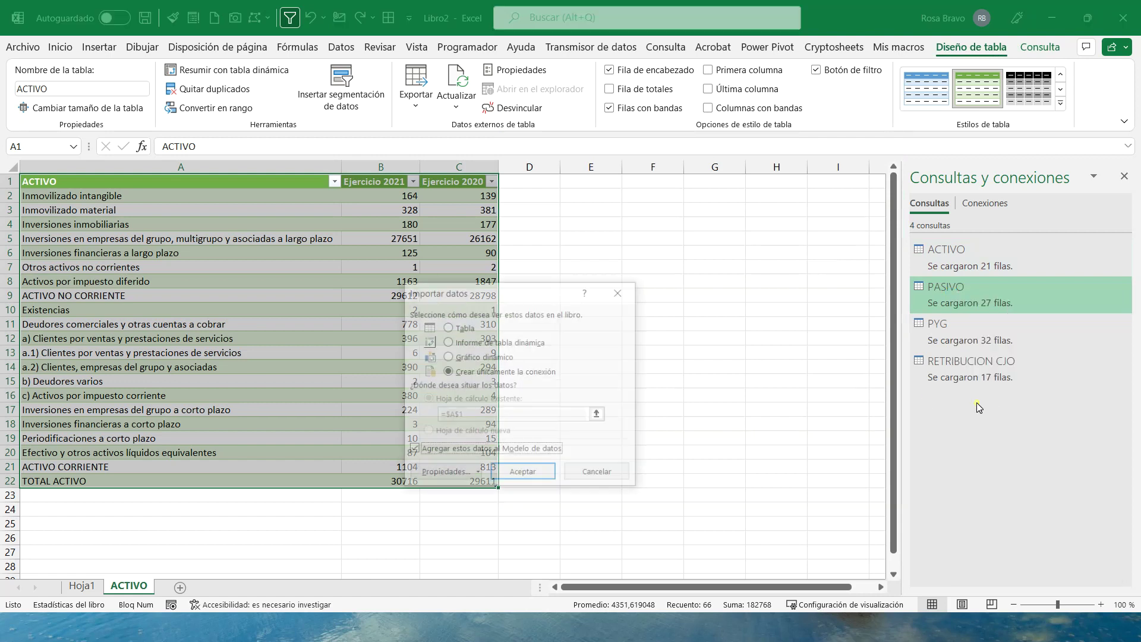
{"action": "left_click", "coordinate": [447, 327]}
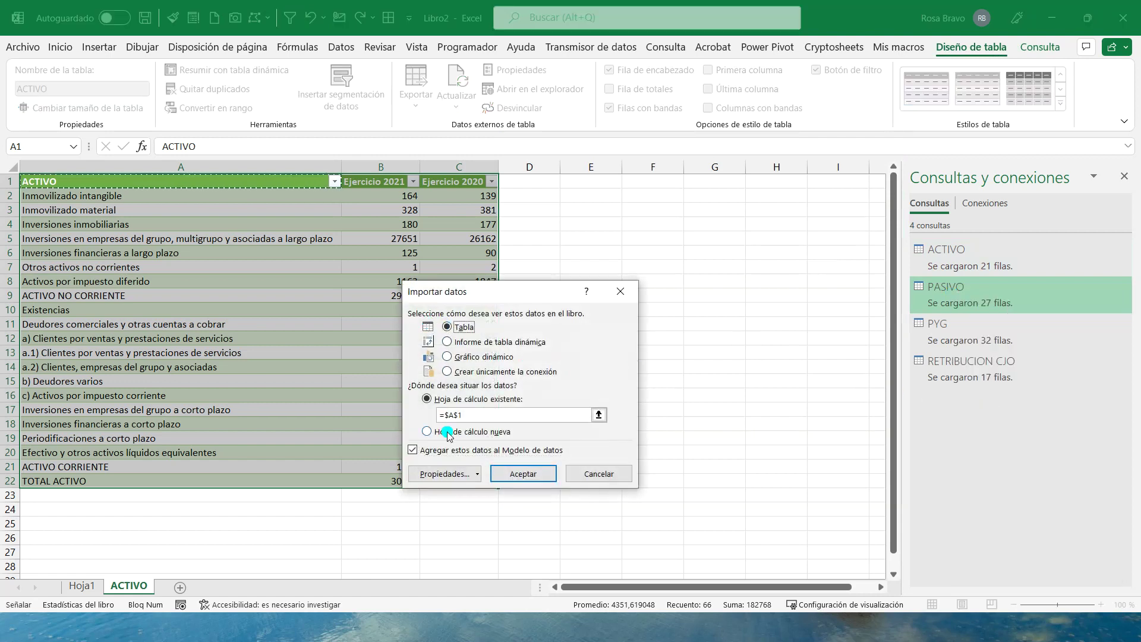
{"action": "left_click", "coordinate": [428, 431]}
{"action": "left_click", "coordinate": [523, 474]}
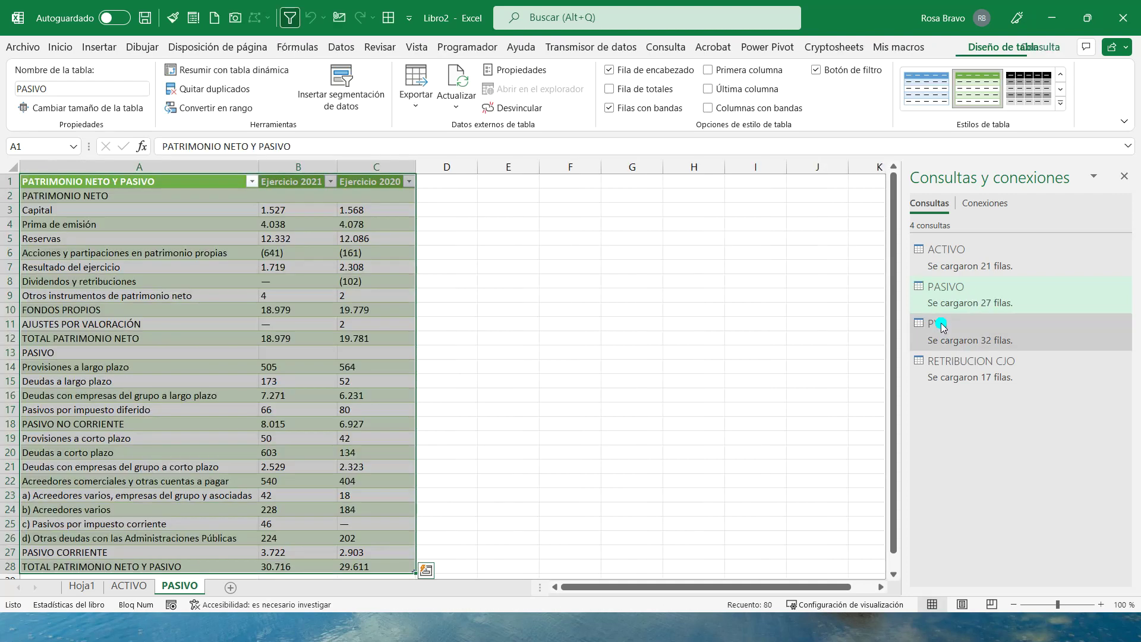
- Load the PYG query as a table on a new worksheet
{"action": "right_click", "coordinate": [941, 327]}
{"action": "left_click", "coordinate": [987, 430]}
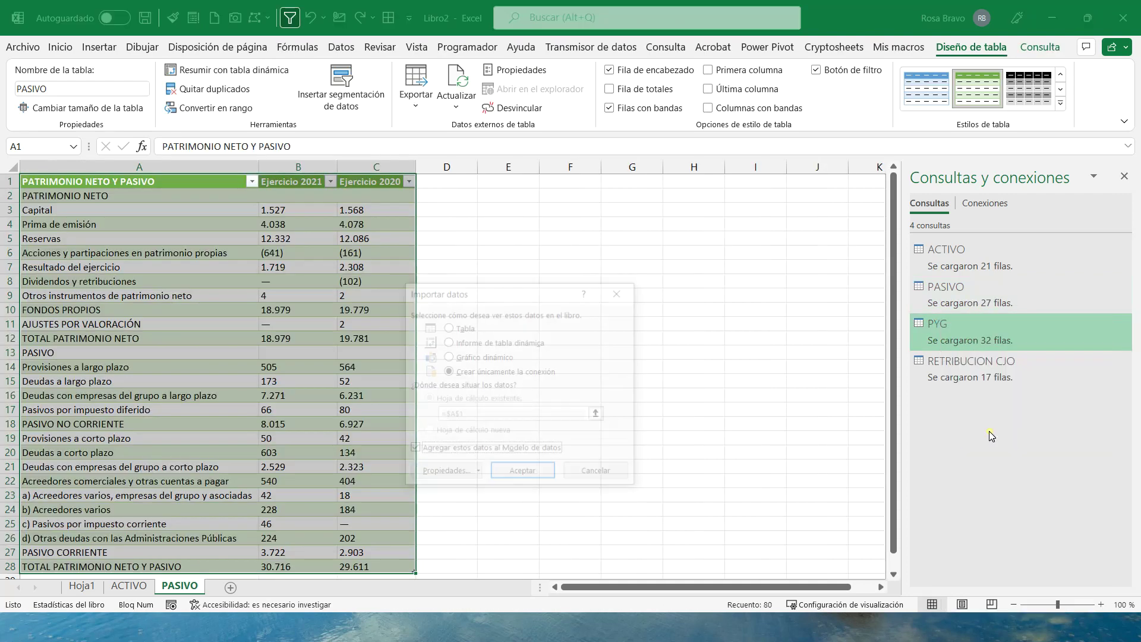
{"action": "left_click", "coordinate": [447, 327]}
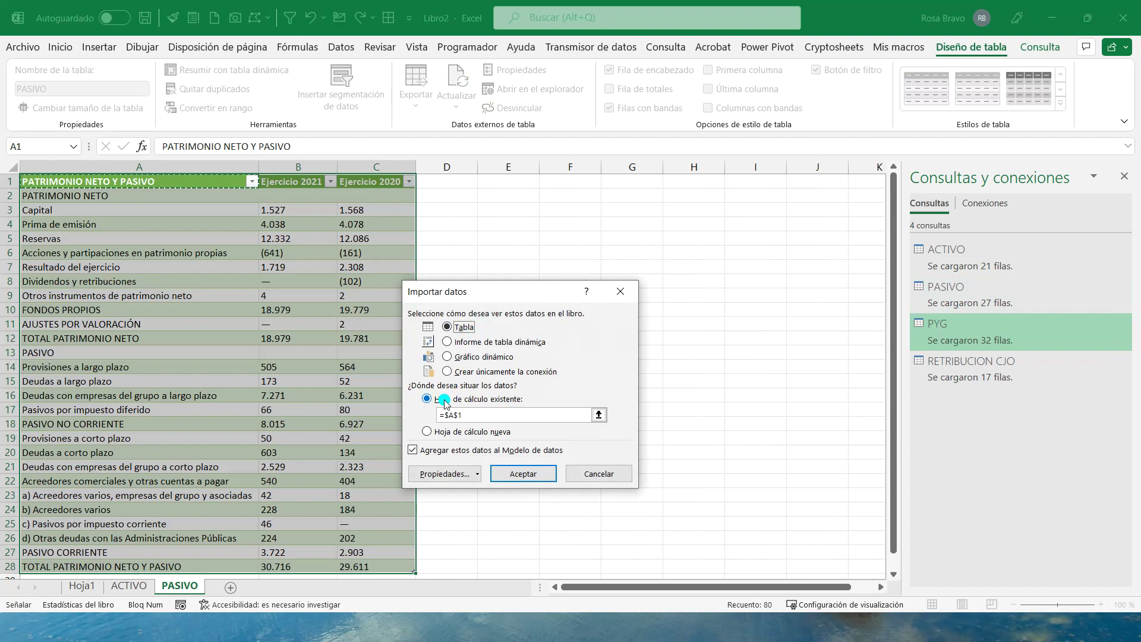
{"action": "left_click", "coordinate": [427, 432]}
{"action": "left_click", "coordinate": [522, 474]}
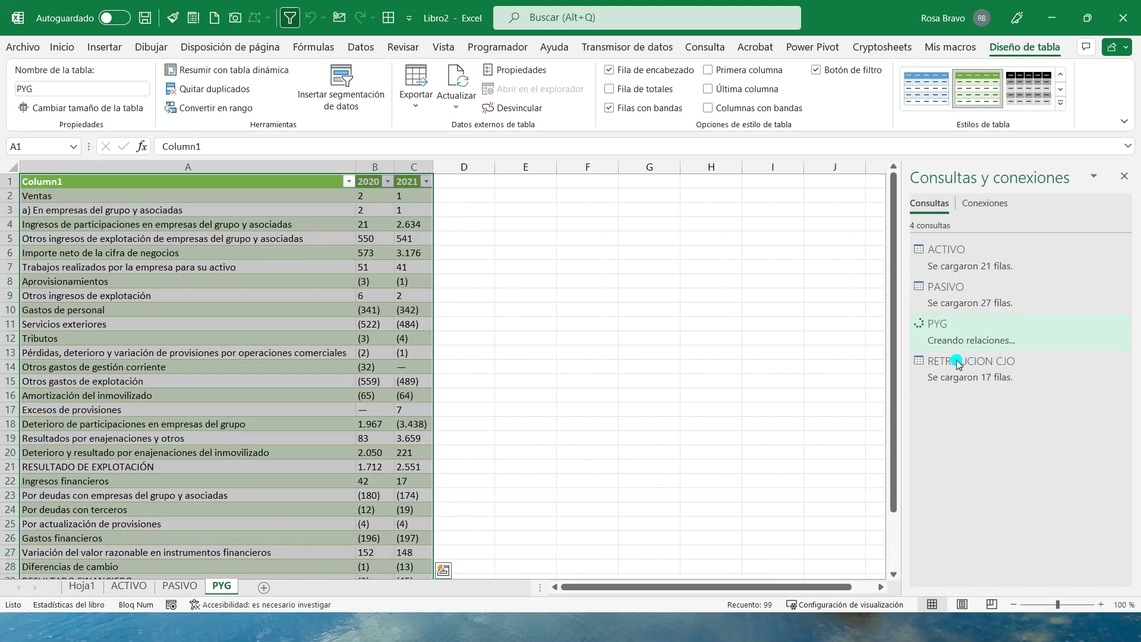
- Load RETRIBUCION CJO as a table on a new worksheet and close the queries list
{"action": "right_click", "coordinate": [957, 362]}
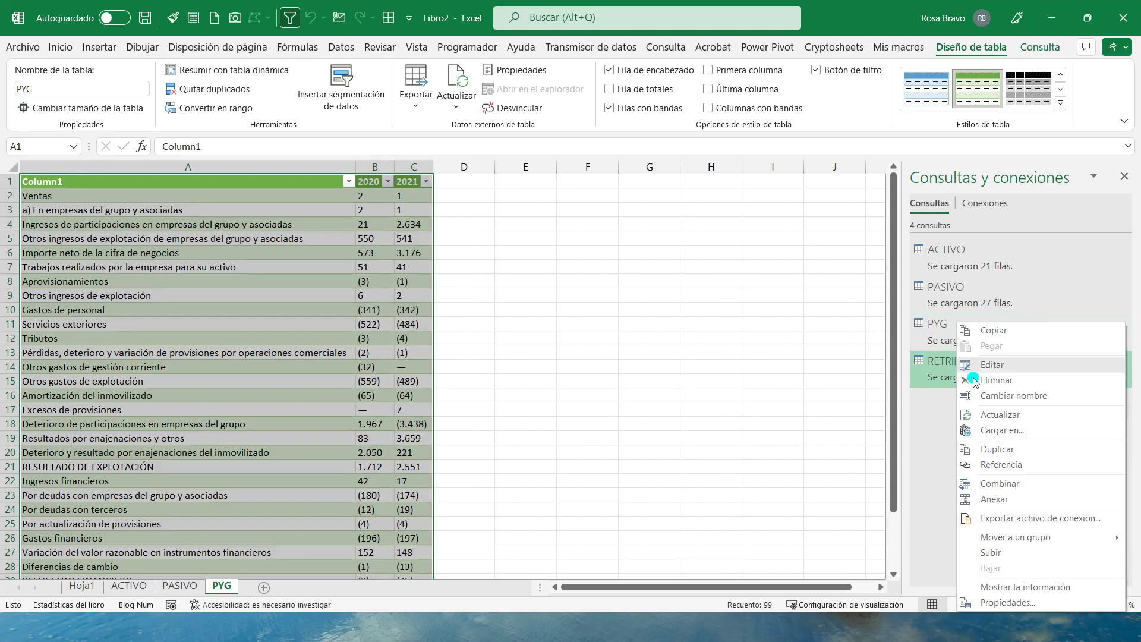
{"action": "left_click", "coordinate": [1003, 431]}
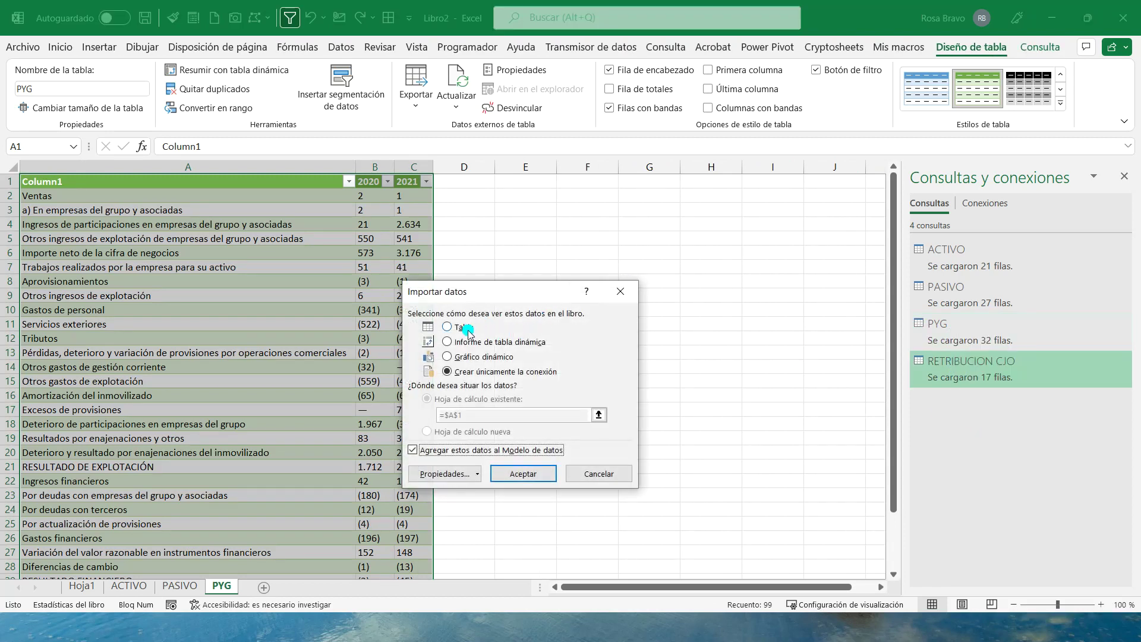
{"action": "left_click", "coordinate": [458, 327]}
{"action": "left_click", "coordinate": [427, 431]}
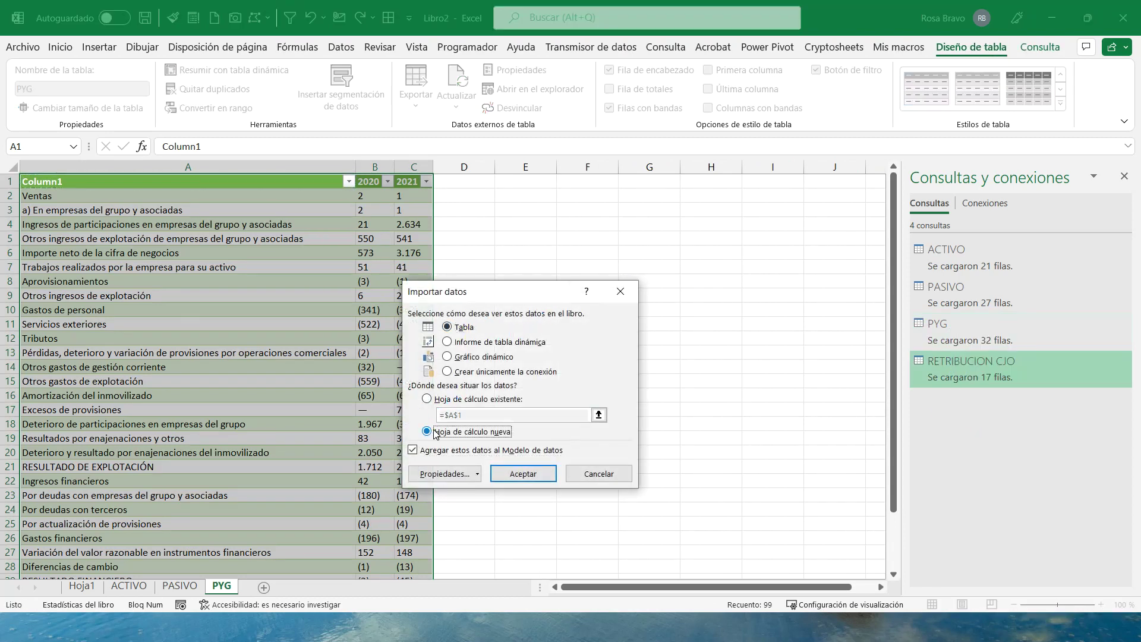
{"action": "left_click", "coordinate": [523, 474]}
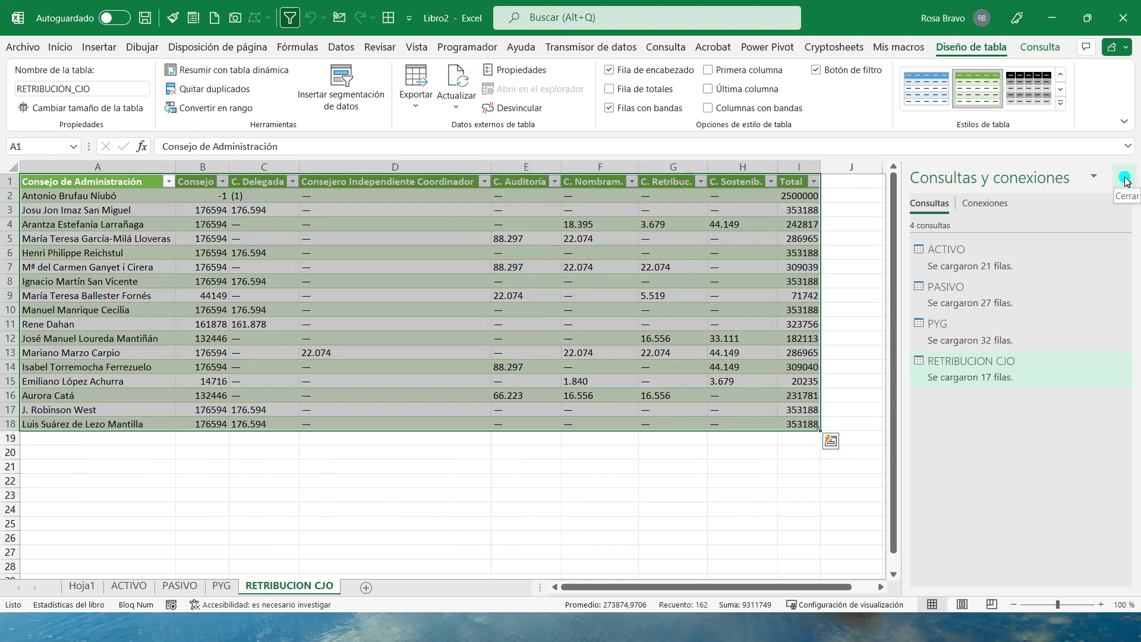
{"action": "left_click", "coordinate": [1124, 179]}
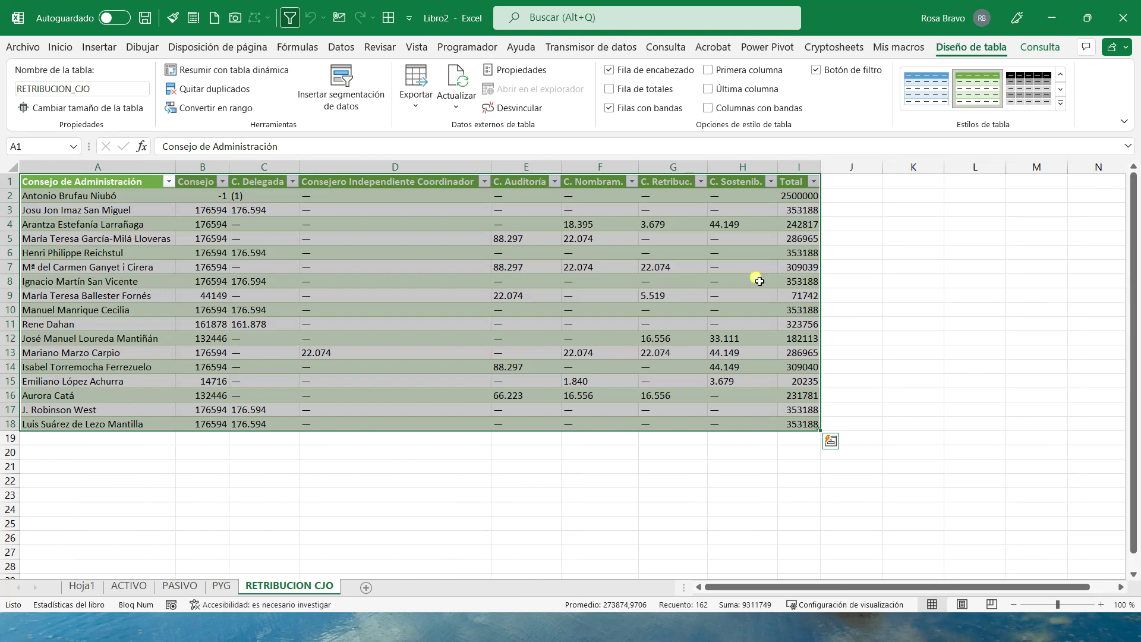
- Remove the filter arrows from the RETRIBUCION CJO table headers
{"action": "left_click", "coordinate": [443, 190]}
{"action": "left_click", "coordinate": [290, 17]}
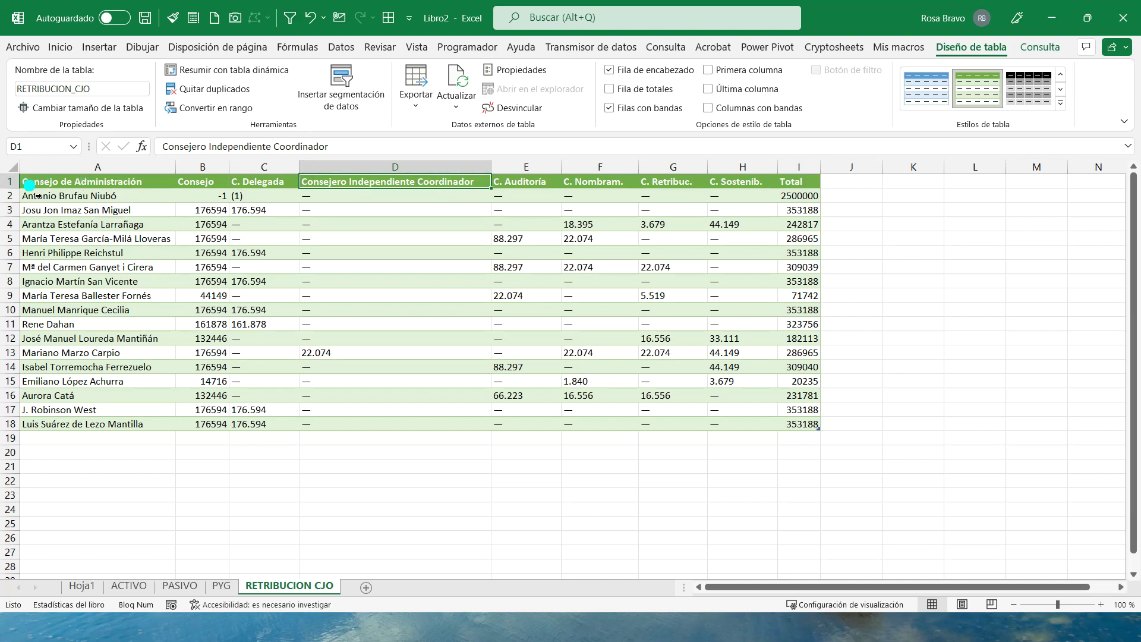
{"action": "left_click", "coordinate": [13, 182]}
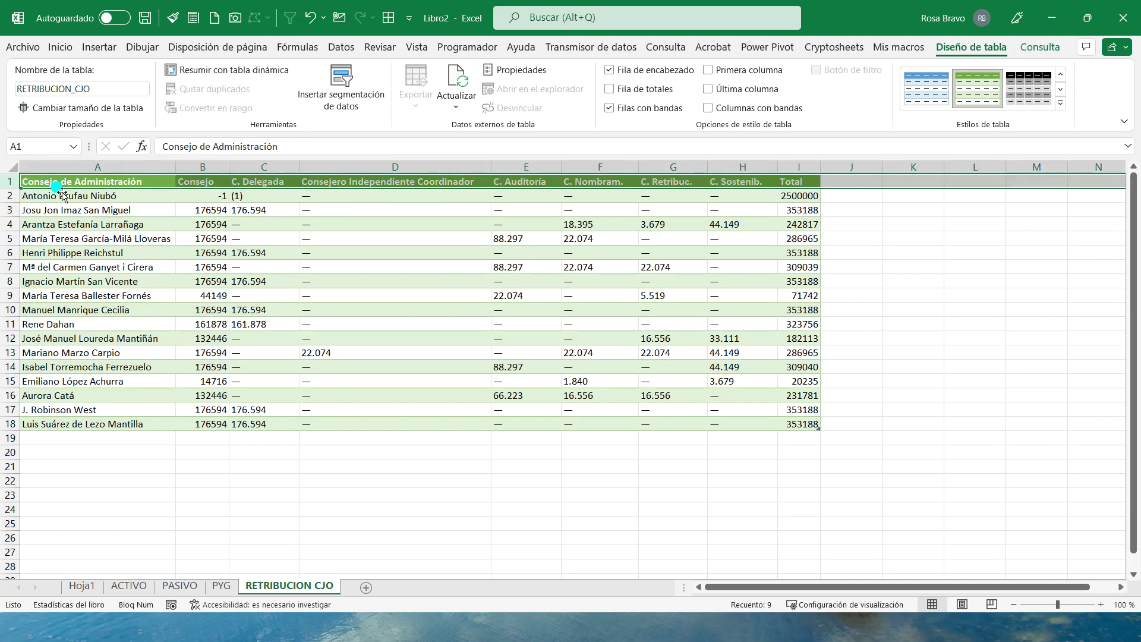
{"action": "left_click", "coordinate": [59, 47]}
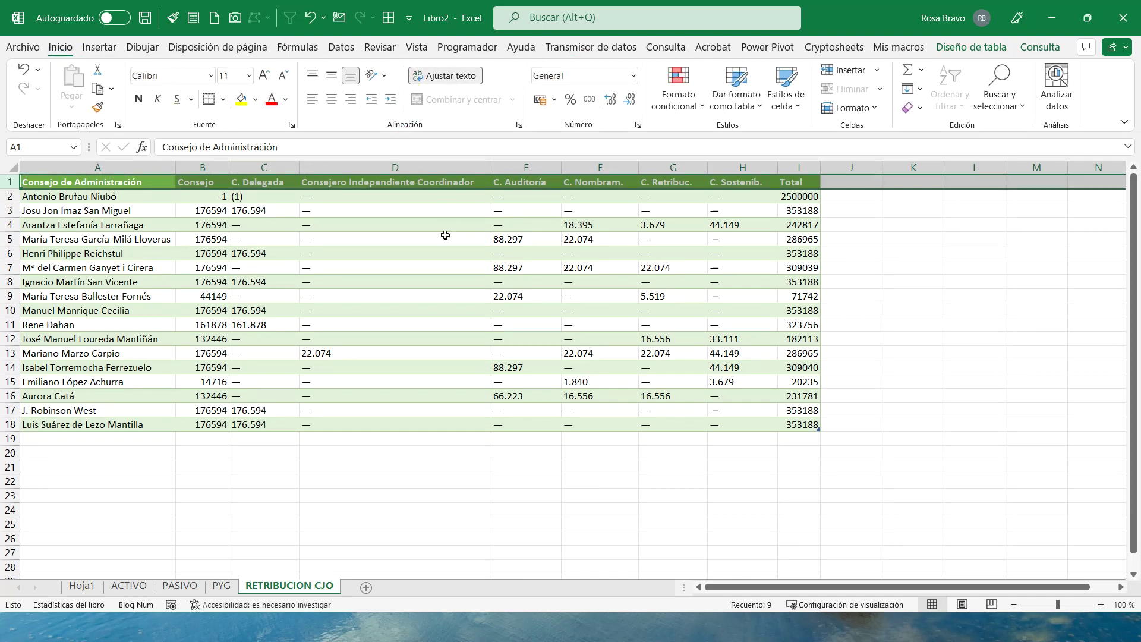
- Narrow column D and wrap the Consejero Independiente Coordinador header text
{"action": "left_click", "coordinate": [438, 252]}
{"action": "left_click_drag", "start_coordinate": [491, 173], "coordinate": [414, 179]}
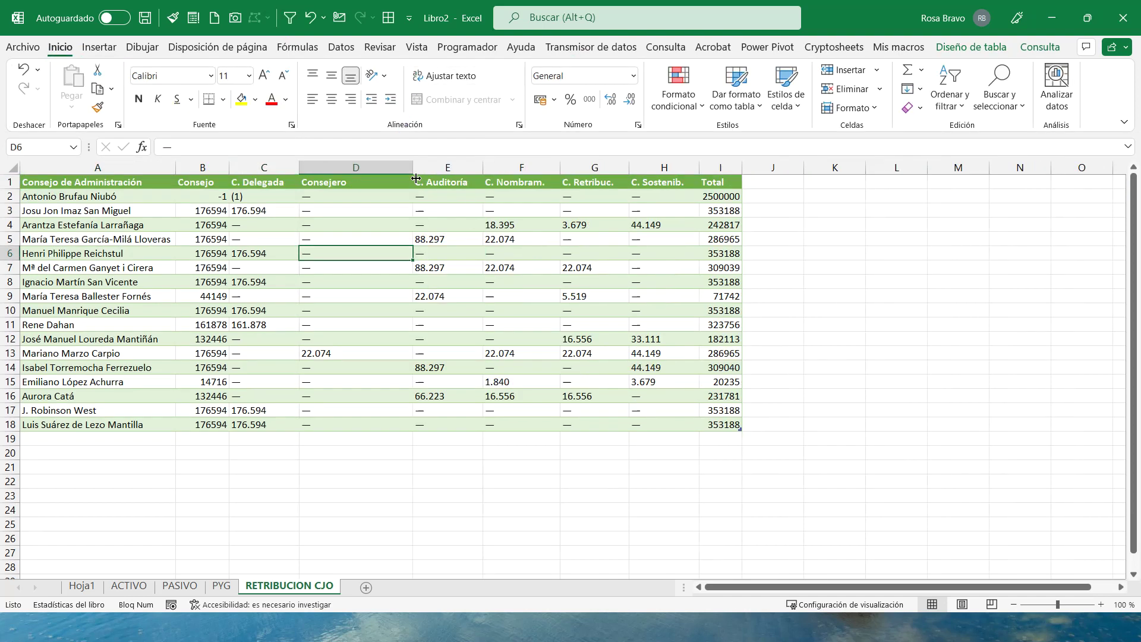
{"action": "left_click", "coordinate": [388, 188]}
{"action": "left_click", "coordinate": [430, 77]}
{"action": "left_click", "coordinate": [430, 77]}
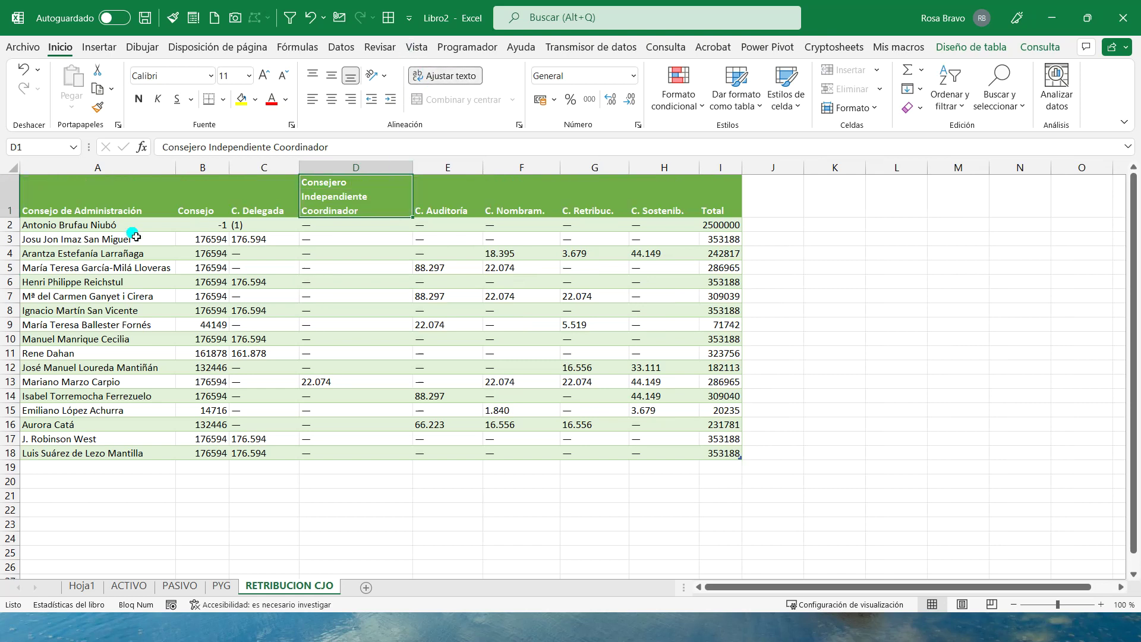
- Vertically centre the header labels across row 1 of the table
{"action": "left_click_drag", "start_coordinate": [84, 199], "coordinate": [665, 199]}
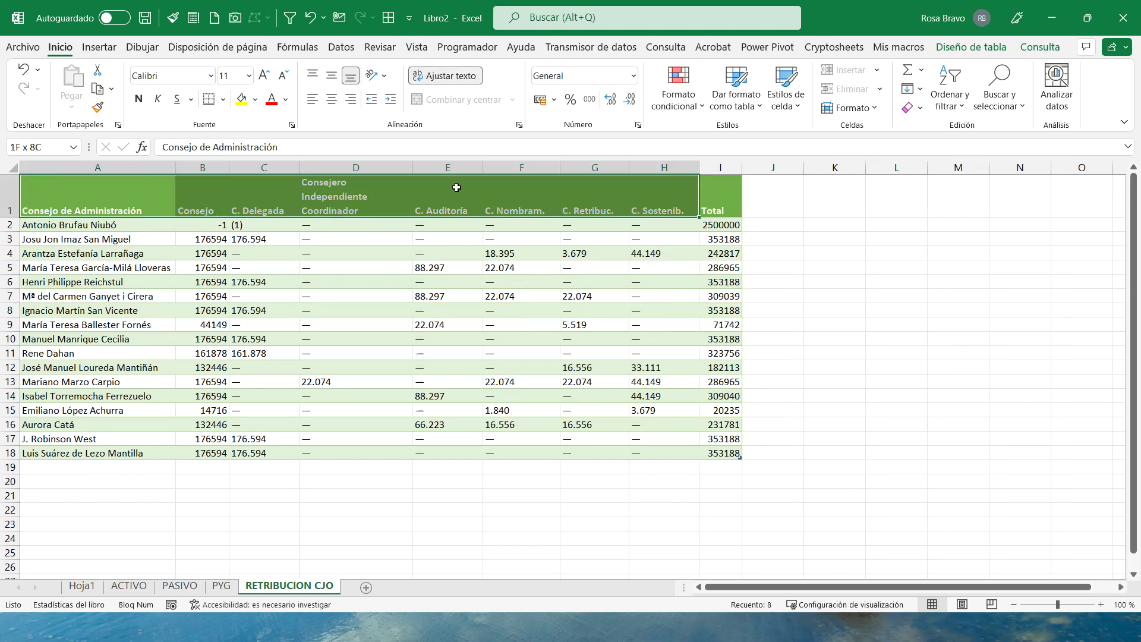
{"action": "left_click_drag", "start_coordinate": [730, 202], "coordinate": [728, 202]}
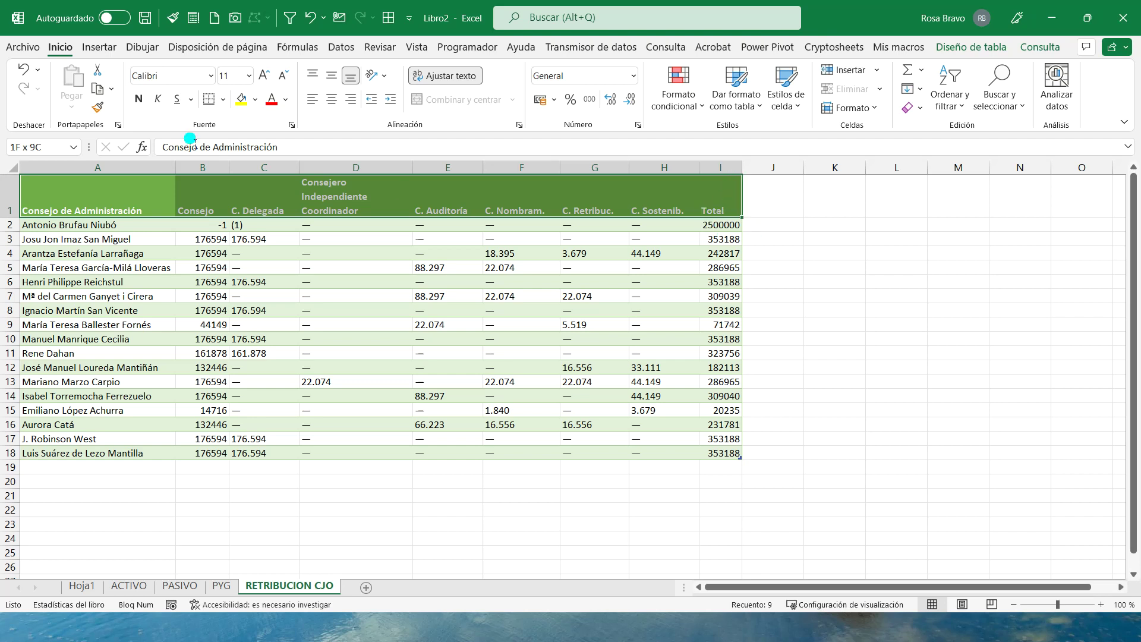
{"action": "left_click", "coordinate": [331, 76]}
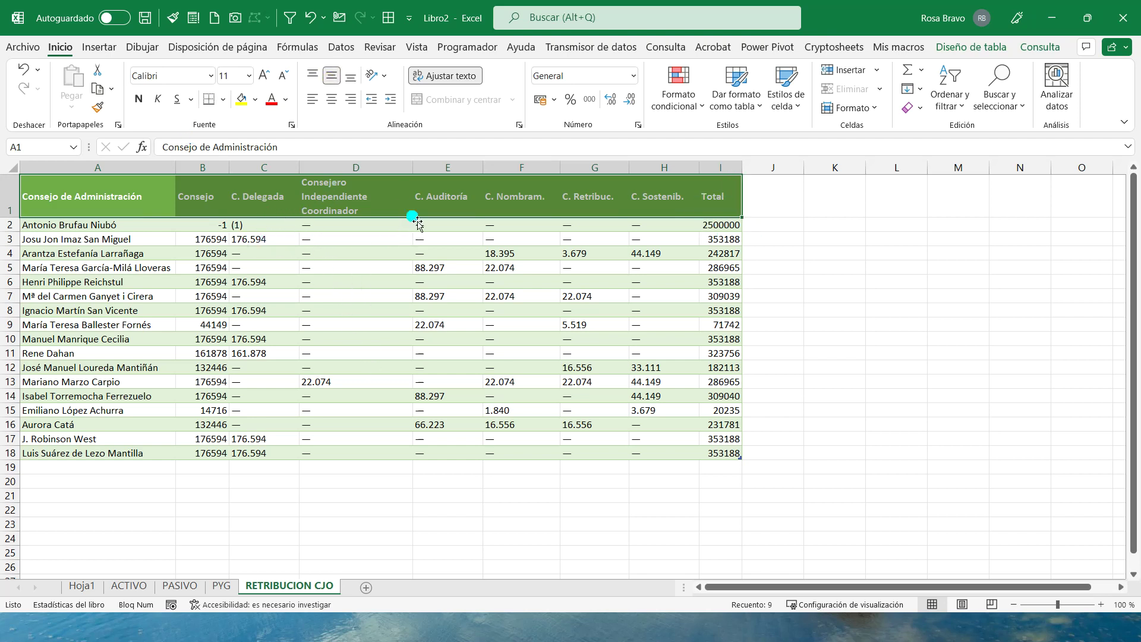
{"action": "left_click", "coordinate": [969, 47]}
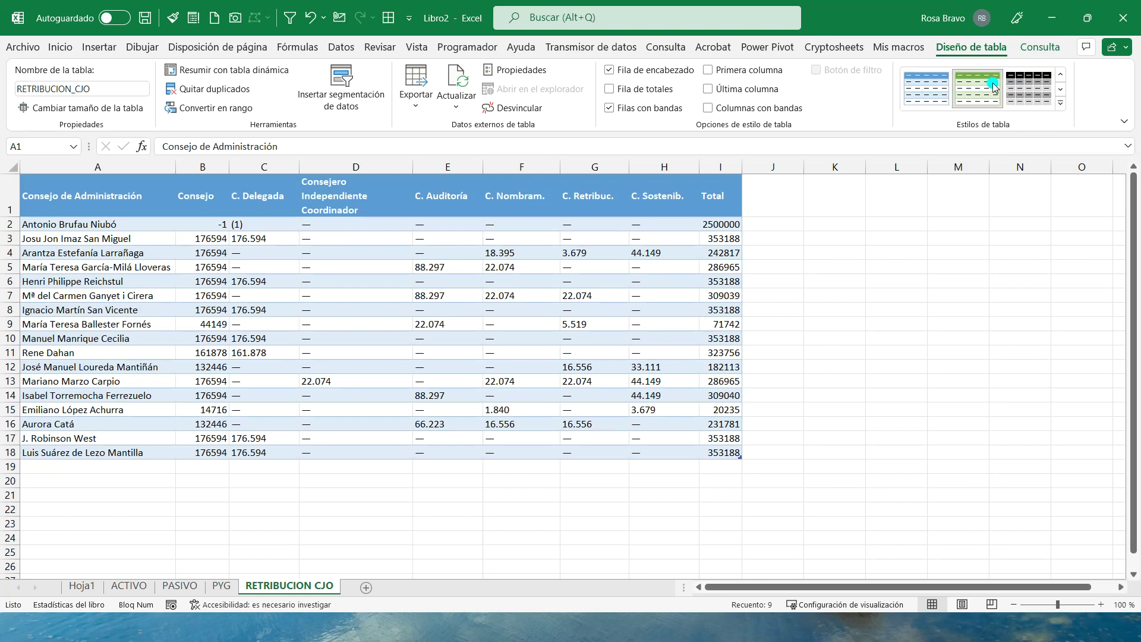
- Apply the grey medium banded style to the RETRIBUCION CJO table
{"action": "left_click", "coordinate": [1061, 103]}
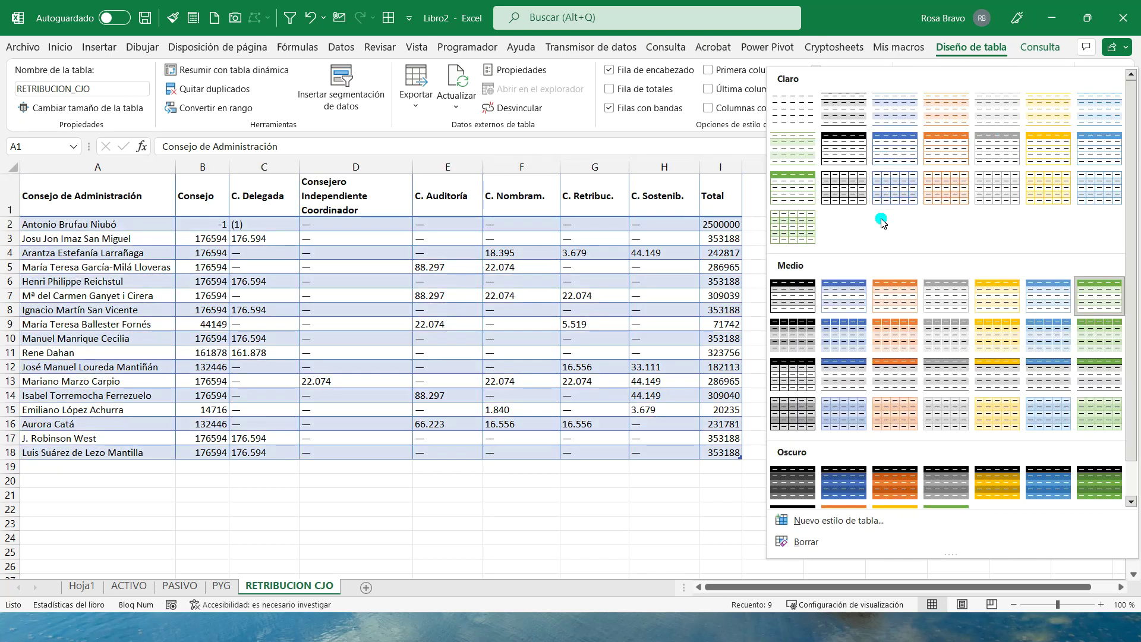
{"action": "left_click", "coordinate": [930, 307]}
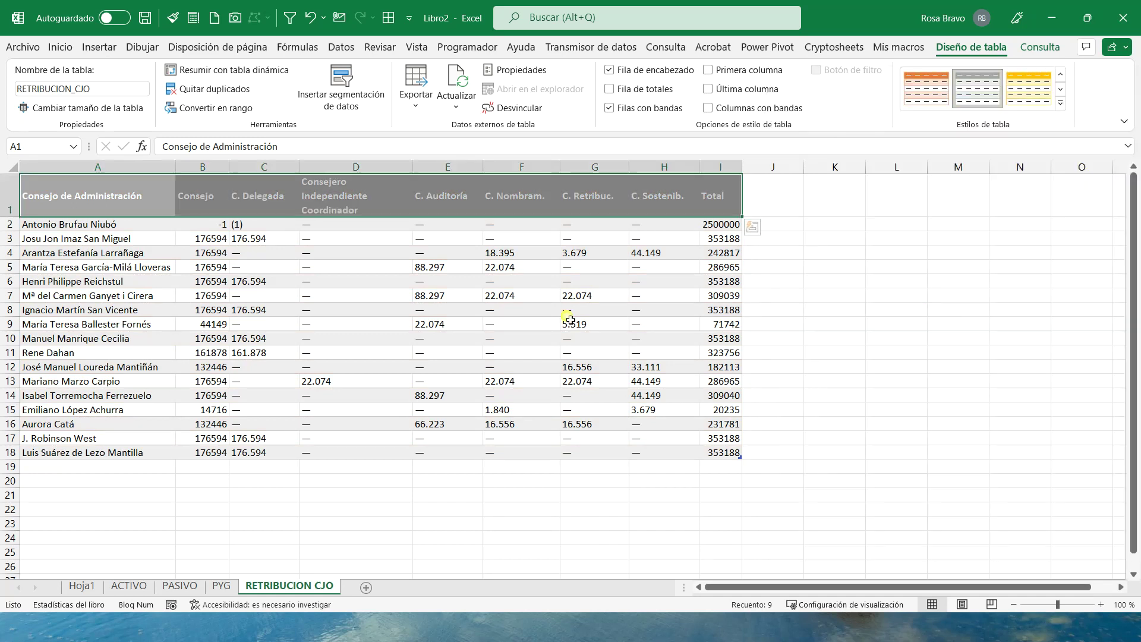
{"action": "left_click", "coordinate": [423, 310]}
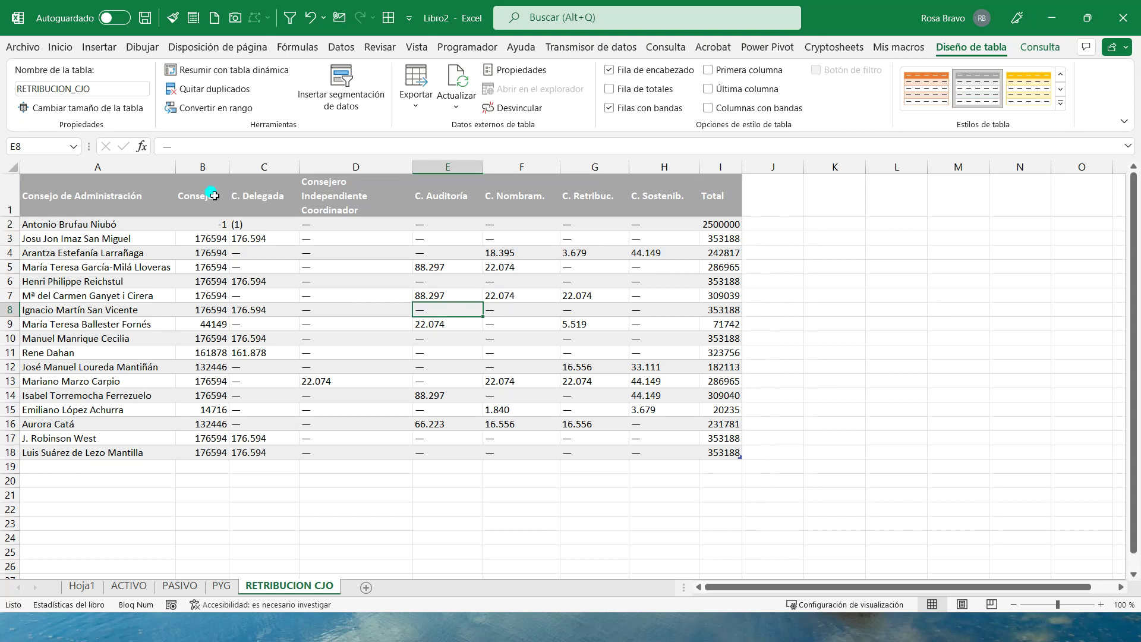
- Auto-fit columns A through I to their contents, then select the whole table
{"action": "left_click", "coordinate": [146, 168]}
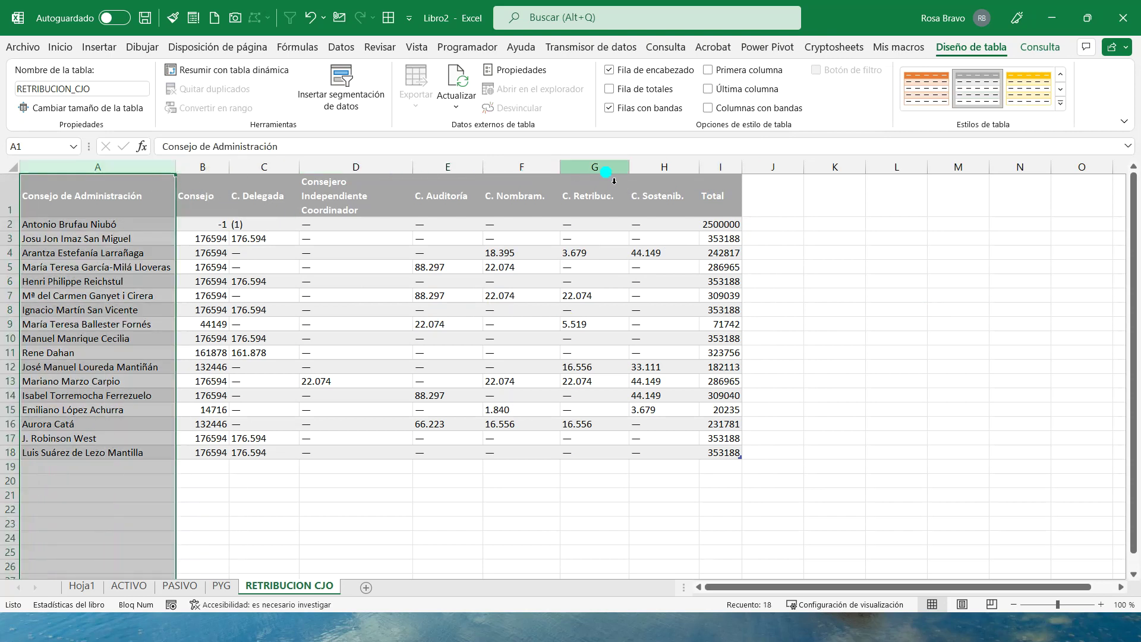
{"action": "left_click", "coordinate": [720, 168], "text": "shift"}
{"action": "double_click", "coordinate": [742, 168]}
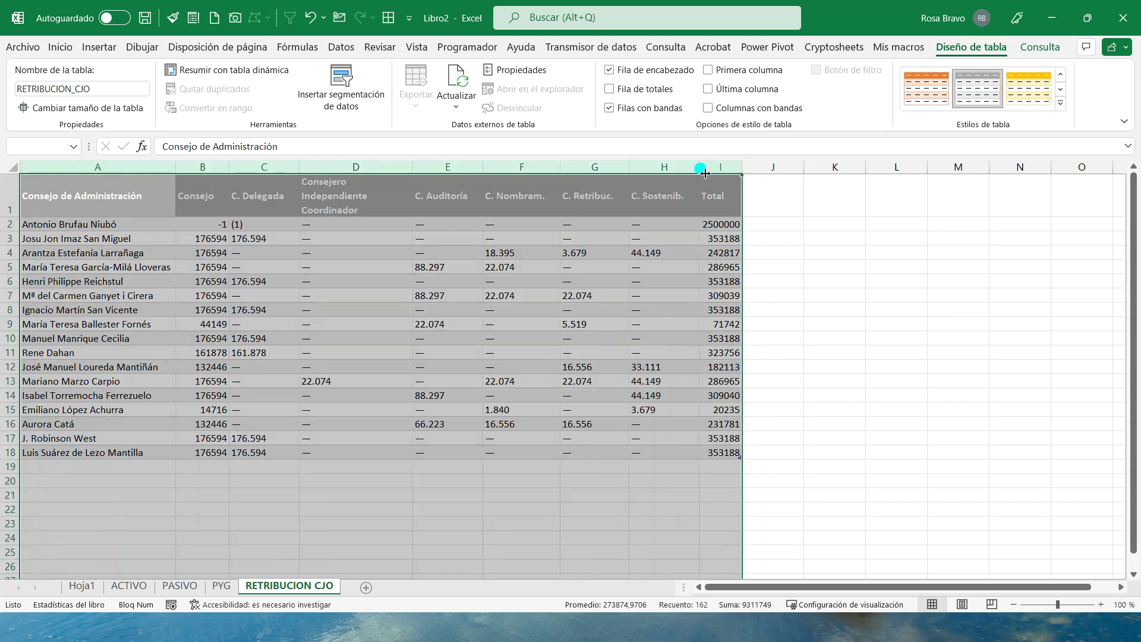
{"action": "left_click", "coordinate": [438, 226]}
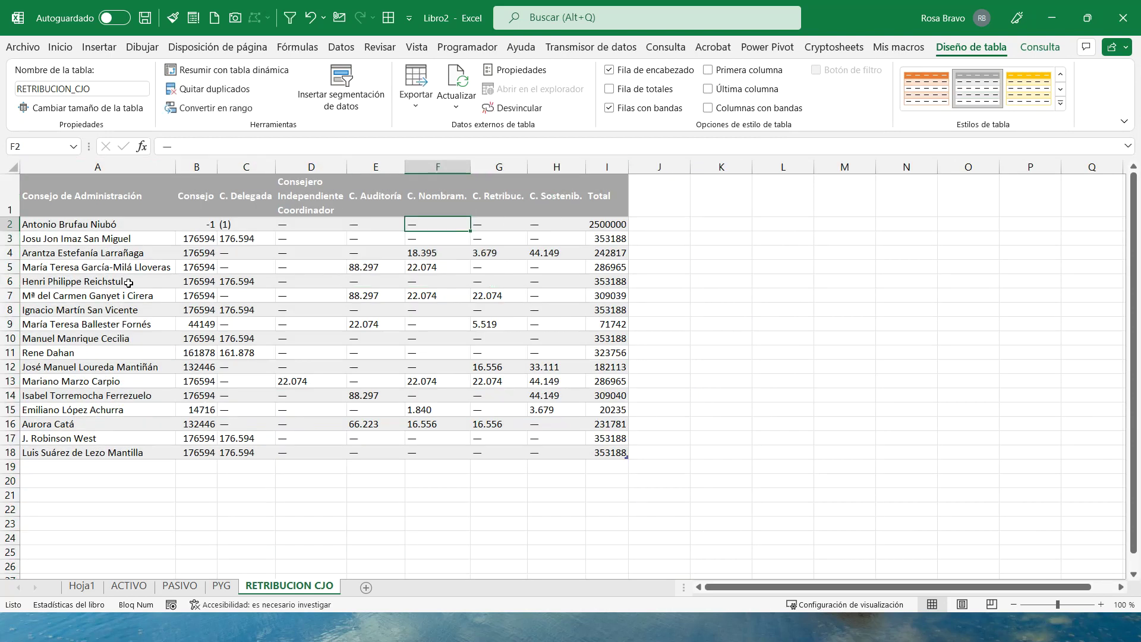
{"action": "left_click", "coordinate": [77, 201]}
{"action": "left_click", "coordinate": [596, 451], "text": "shift"}
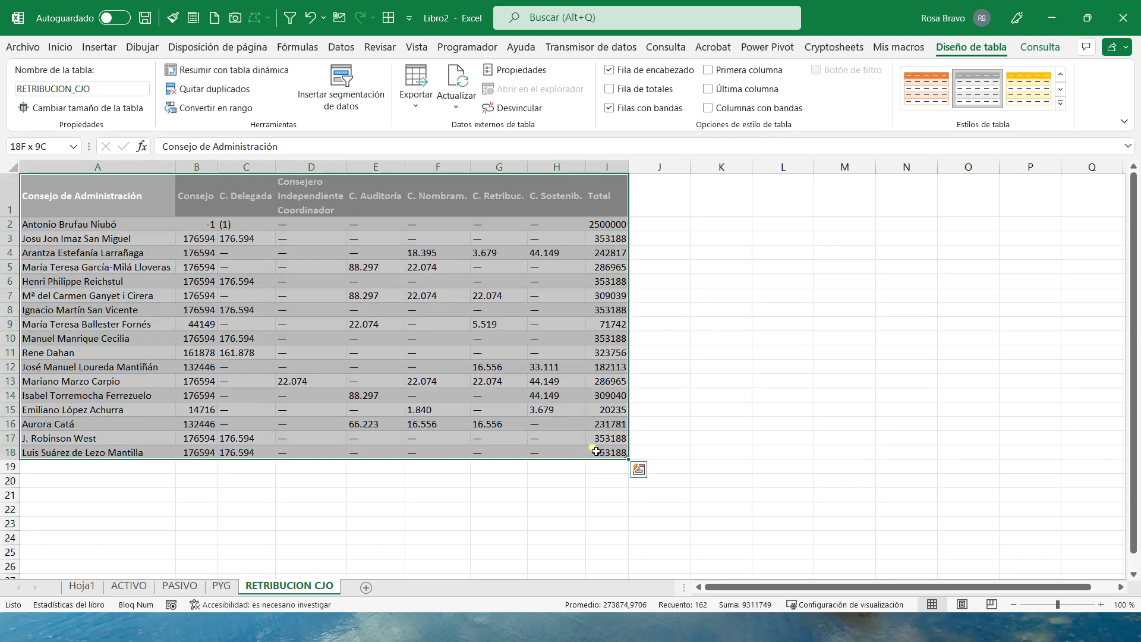
- Copy the whole RETRIBUCION CJO table, then launch Word and create blank Documento1
{"action": "key", "text": "ctrl+c"}
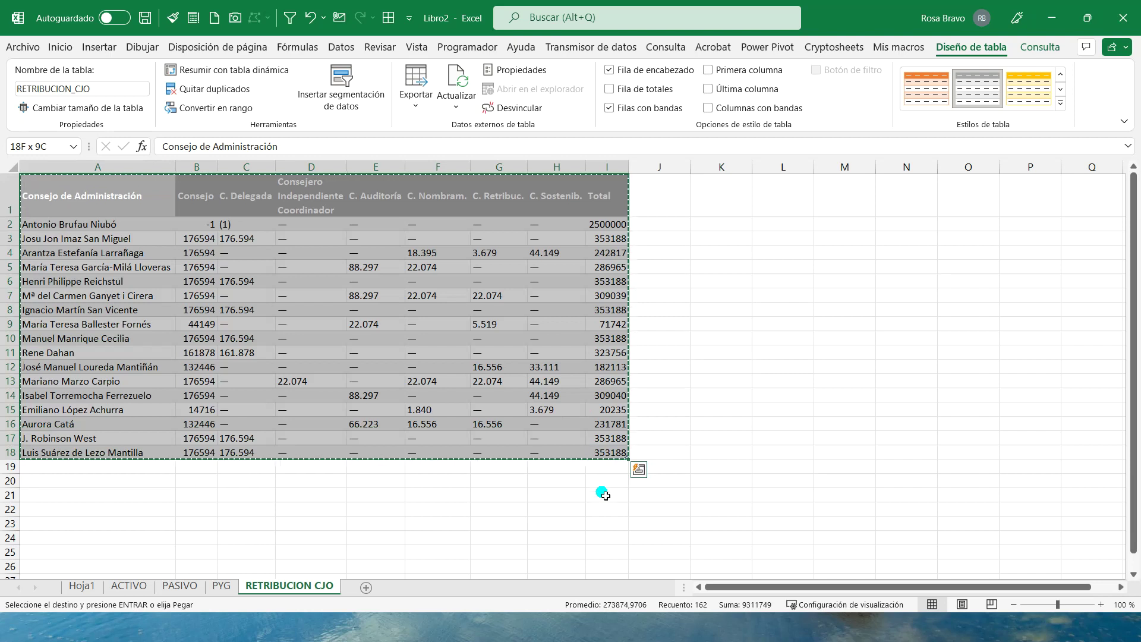
{"action": "key", "text": "super"}
{"action": "type", "text": "o"}
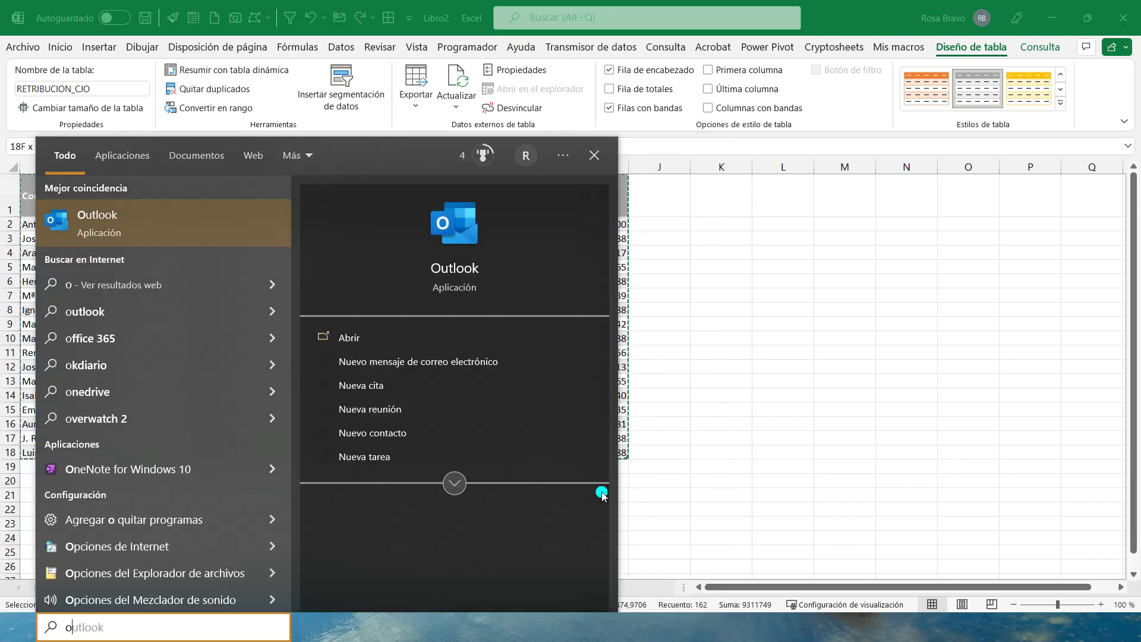
{"action": "key", "text": "BackSpace"}
{"action": "type", "text": "wo"}
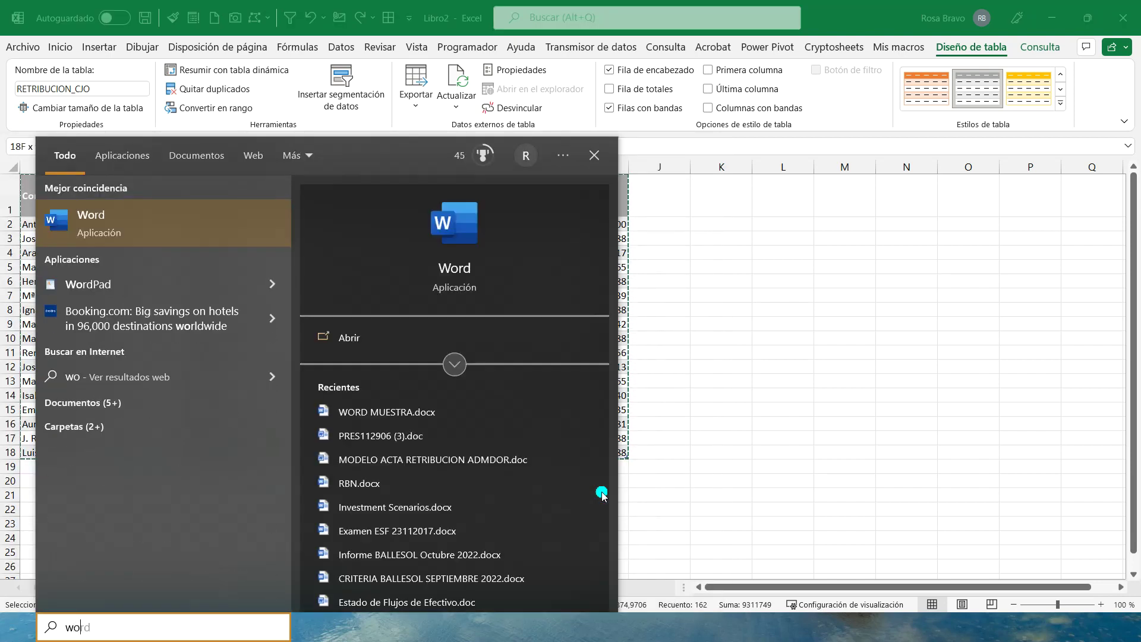
{"action": "left_click", "coordinate": [451, 222]}
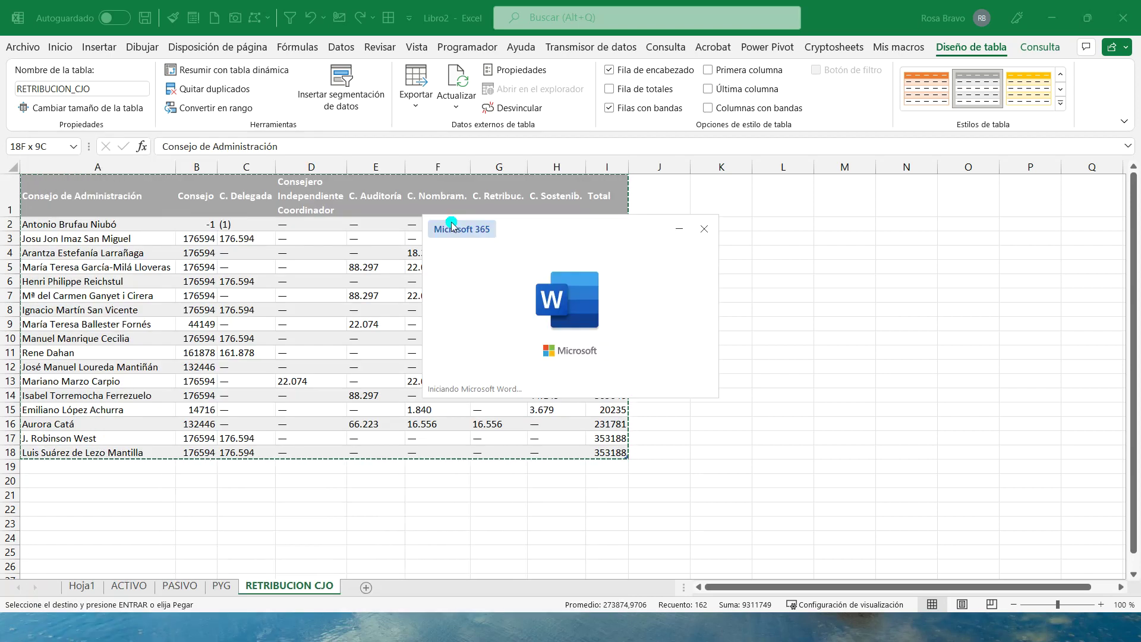
{"action": "left_click", "coordinate": [199, 158]}
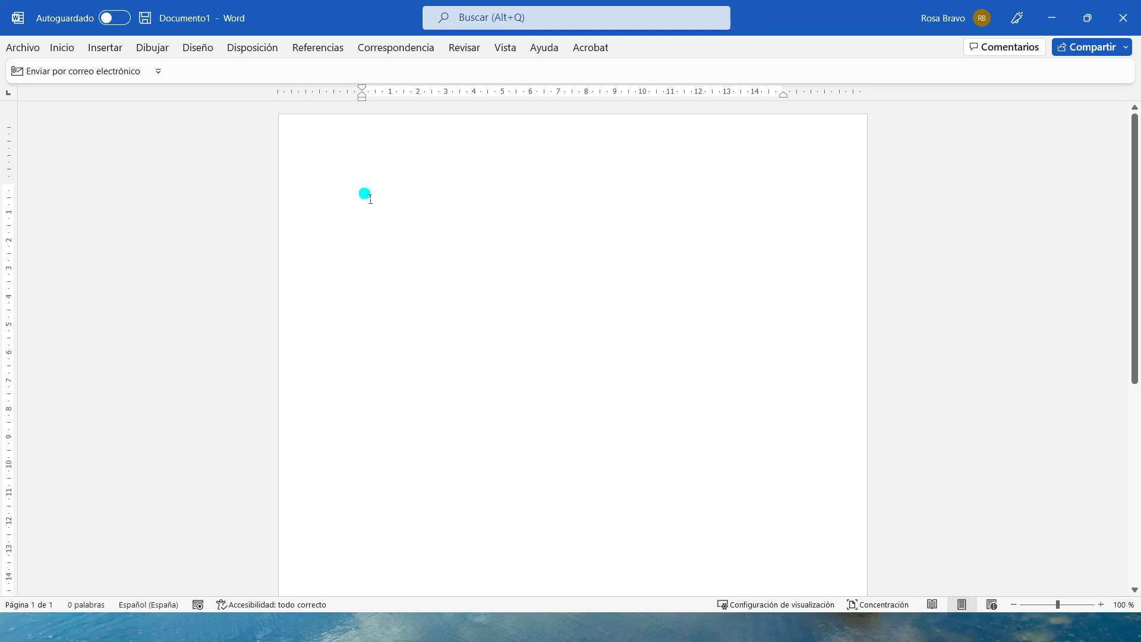
- Paste the copied table into Documento1 as a picture and add an empty line below
{"action": "left_click", "coordinate": [62, 47]}
{"action": "left_click", "coordinate": [68, 104]}
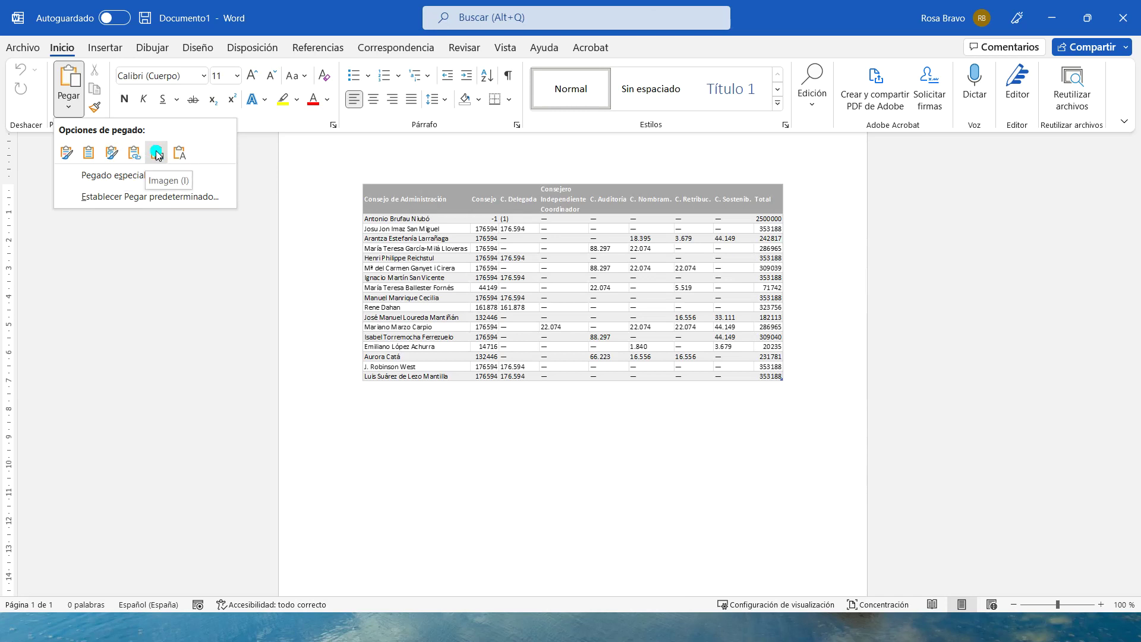
{"action": "left_click", "coordinate": [156, 156]}
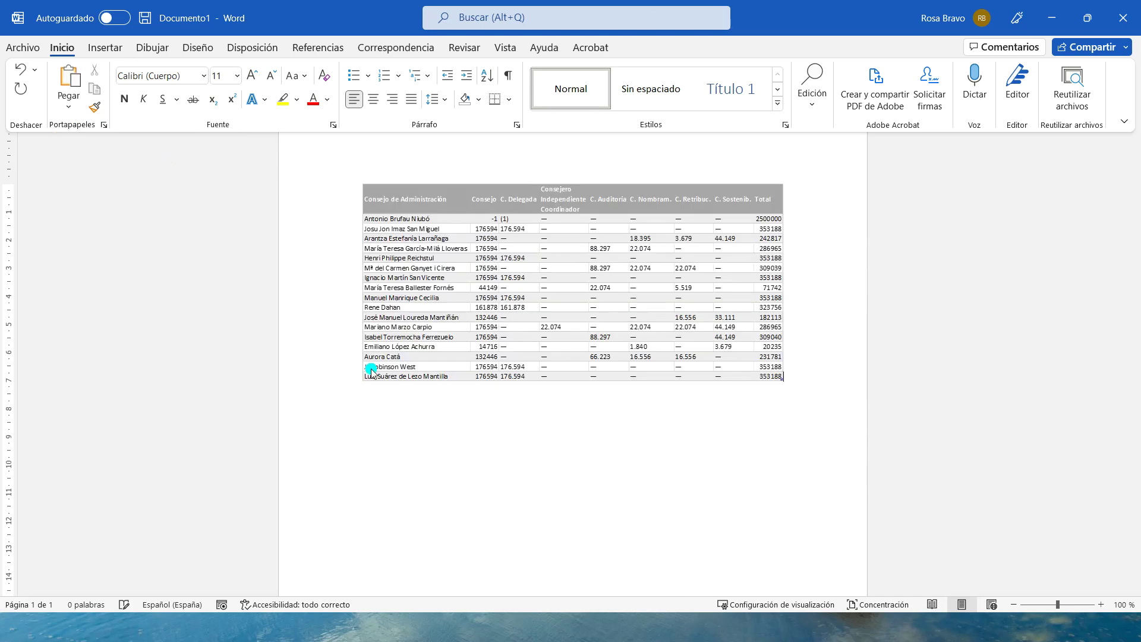
{"action": "key", "text": "ctrl+F1"}
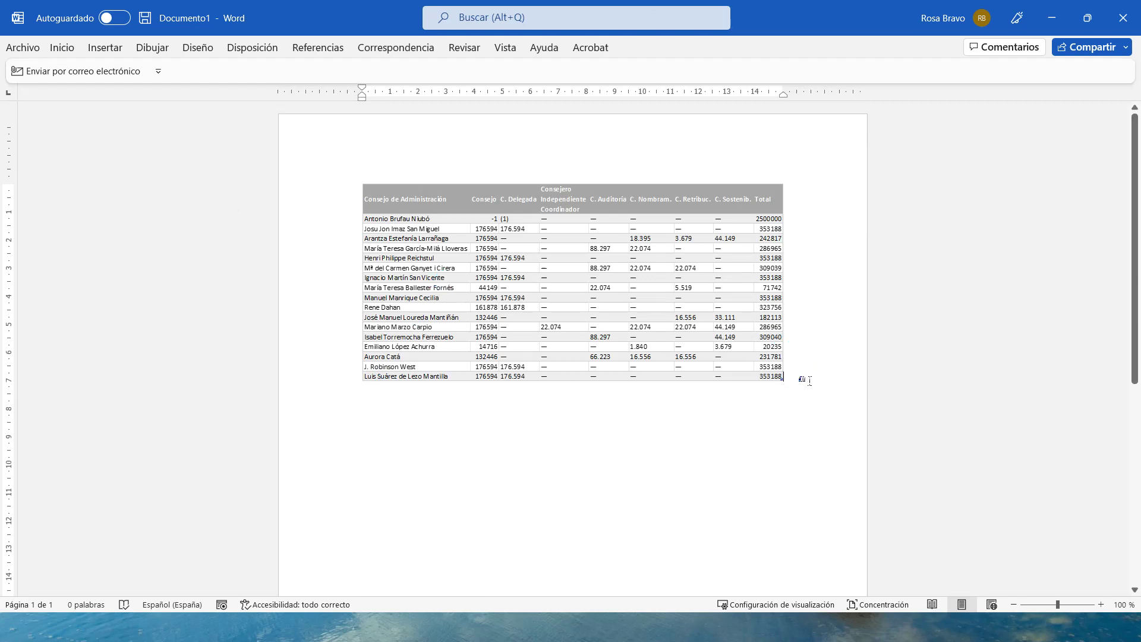
{"action": "key", "text": "Return"}
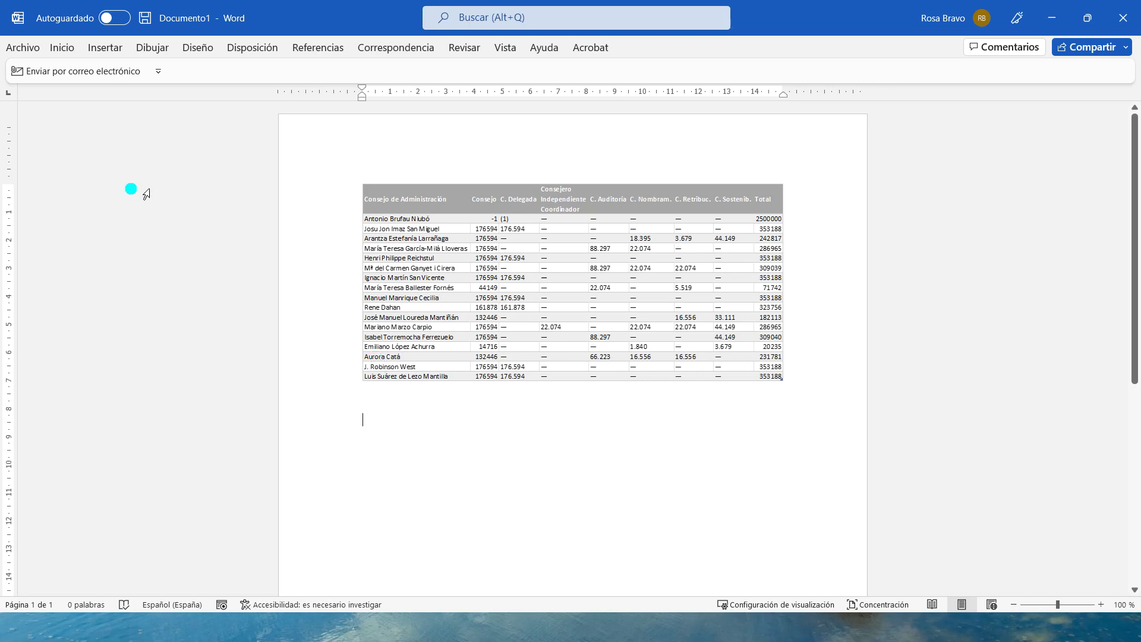
{"action": "left_click", "coordinate": [63, 48]}
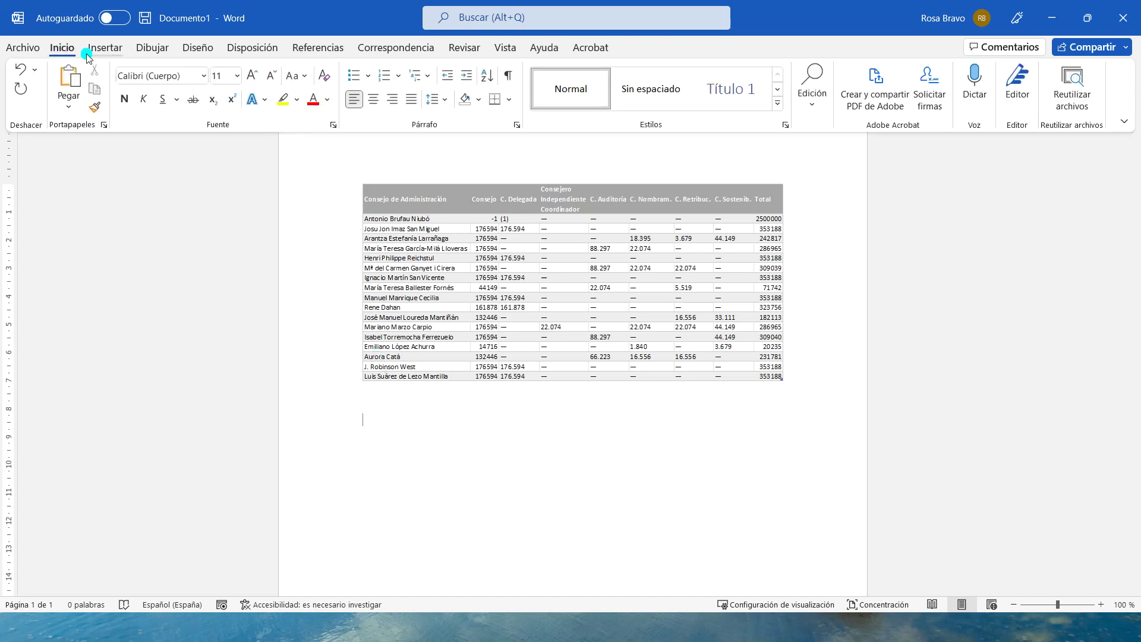
- Paste the table again as a linked Microsoft Excel worksheet object
{"action": "left_click", "coordinate": [76, 109]}
{"action": "left_click", "coordinate": [115, 178]}
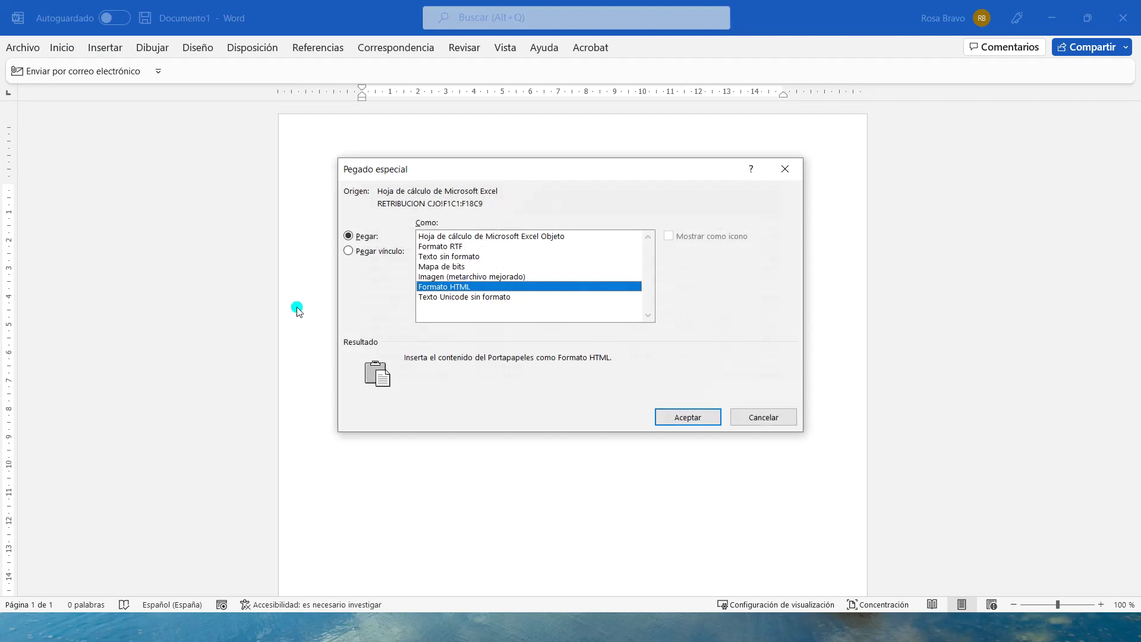
{"action": "left_click", "coordinate": [437, 235]}
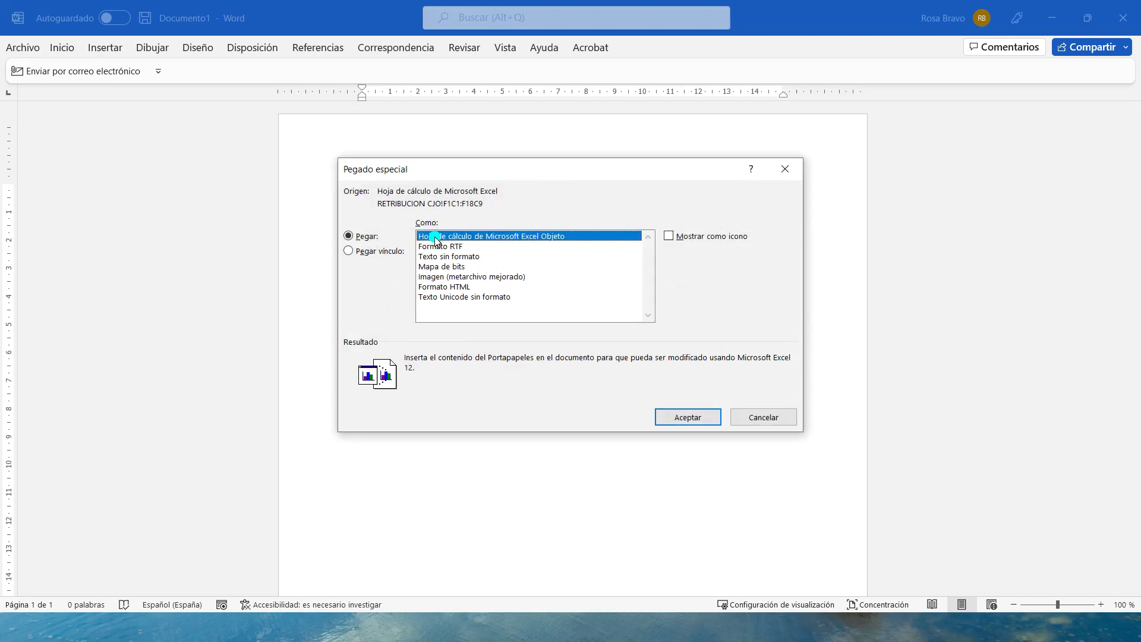
{"action": "left_click", "coordinate": [348, 251]}
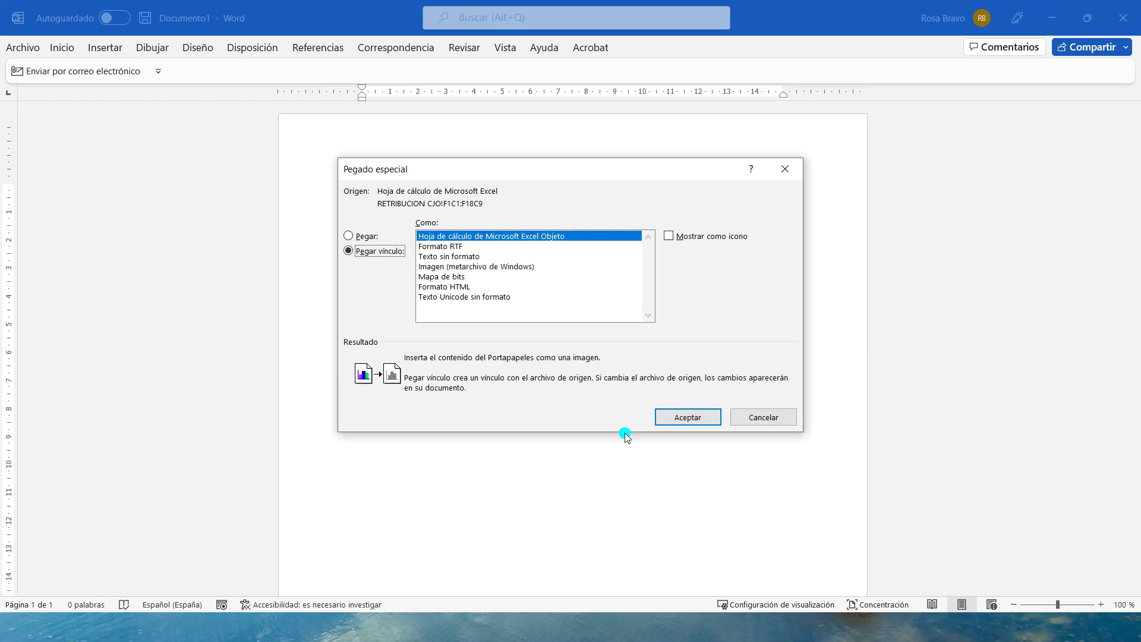
{"action": "left_click", "coordinate": [687, 416]}
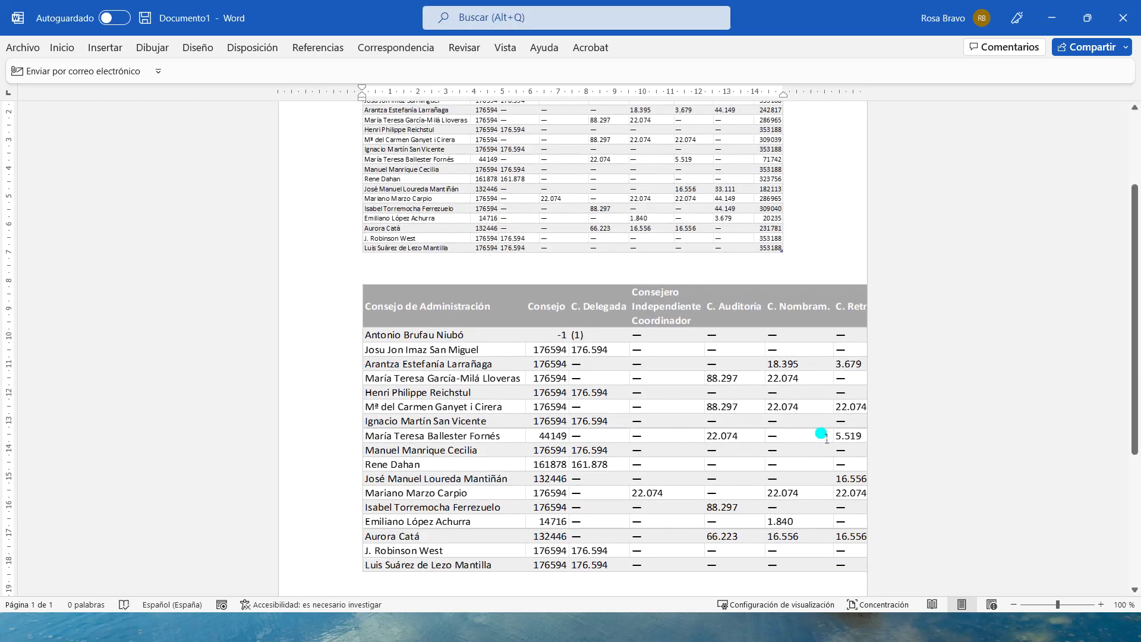
- Shrink the linked table to fit the page width and reduce its height
{"action": "left_click", "coordinate": [981, 419]}
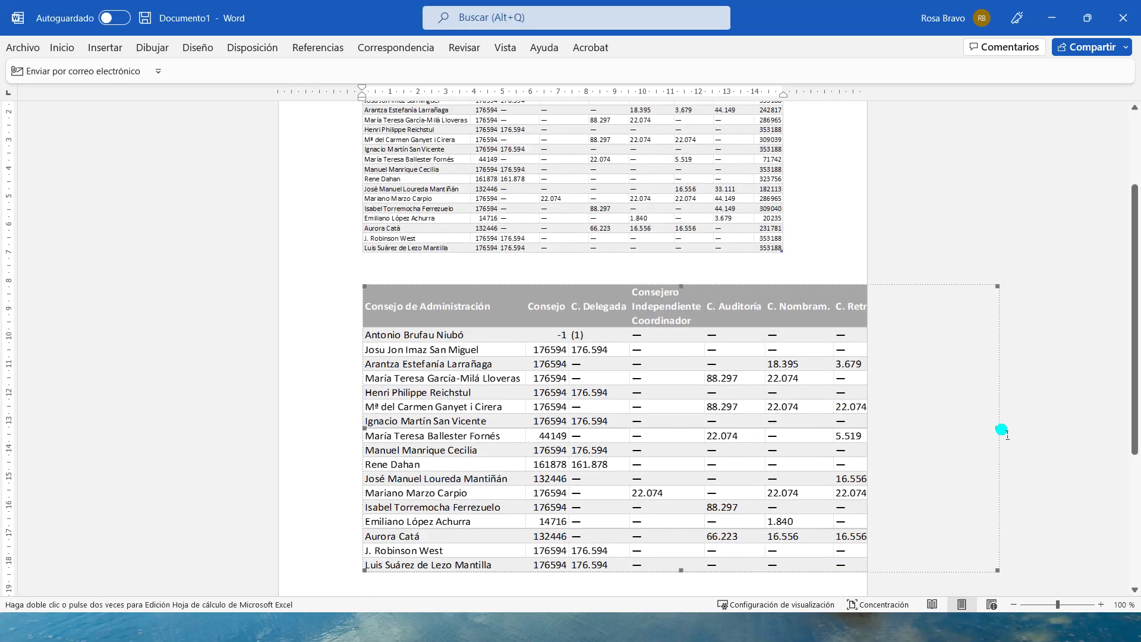
{"action": "left_click_drag", "start_coordinate": [998, 429], "coordinate": [783, 429]}
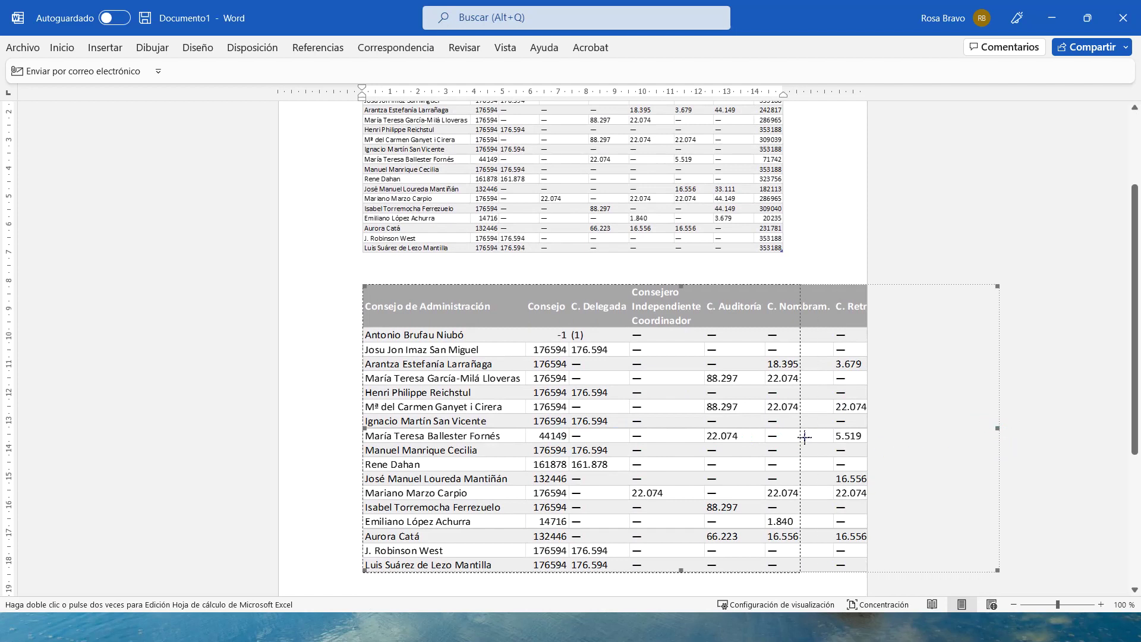
{"action": "scroll", "coordinate": [573, 485], "scroll_direction": "down", "scroll_amount": 1}
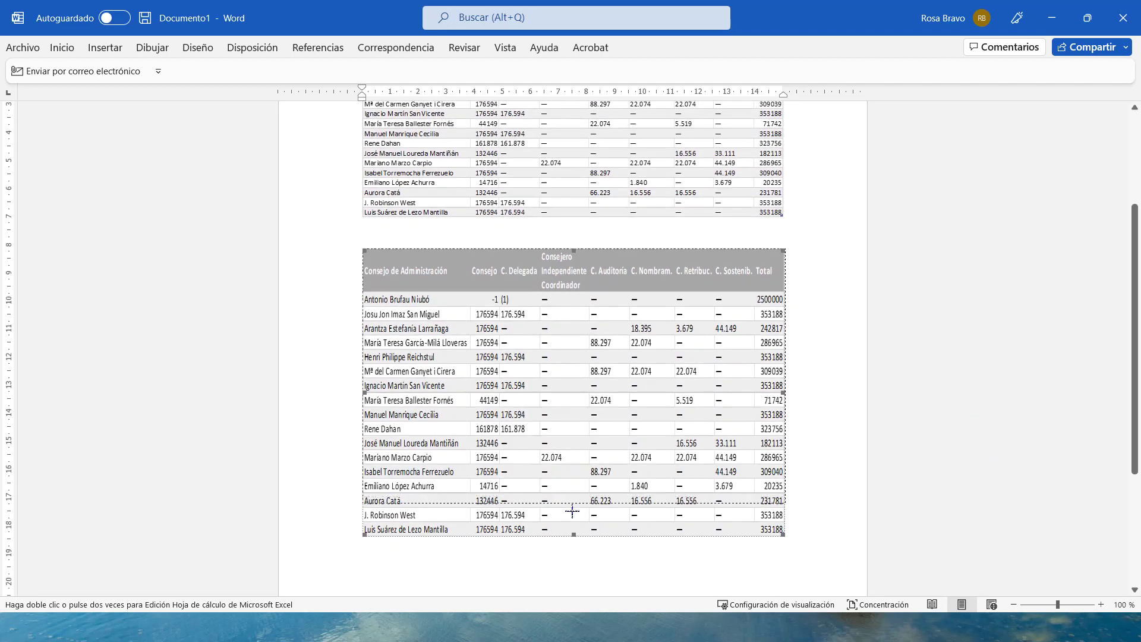
{"action": "left_click_drag", "start_coordinate": [573, 536], "coordinate": [572, 502]}
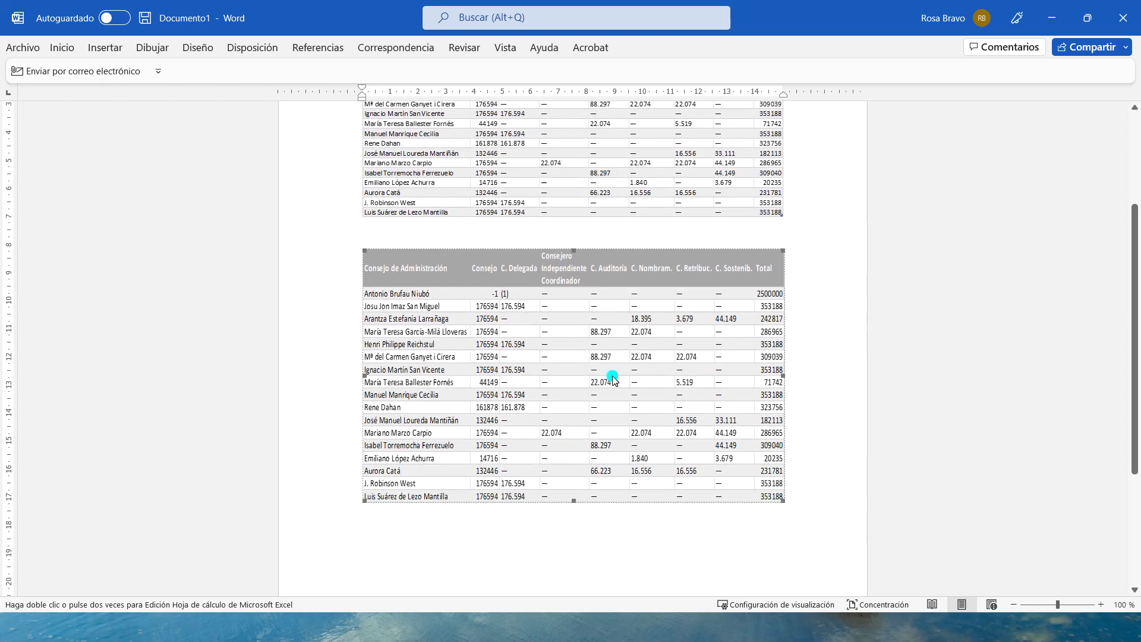
{"action": "scroll", "coordinate": [612, 379], "scroll_direction": "up", "scroll_amount": 3}
- Open the lower linked table's RETRIBUCION CJO source sheet in Excel
{"action": "left_click", "coordinate": [580, 324]}
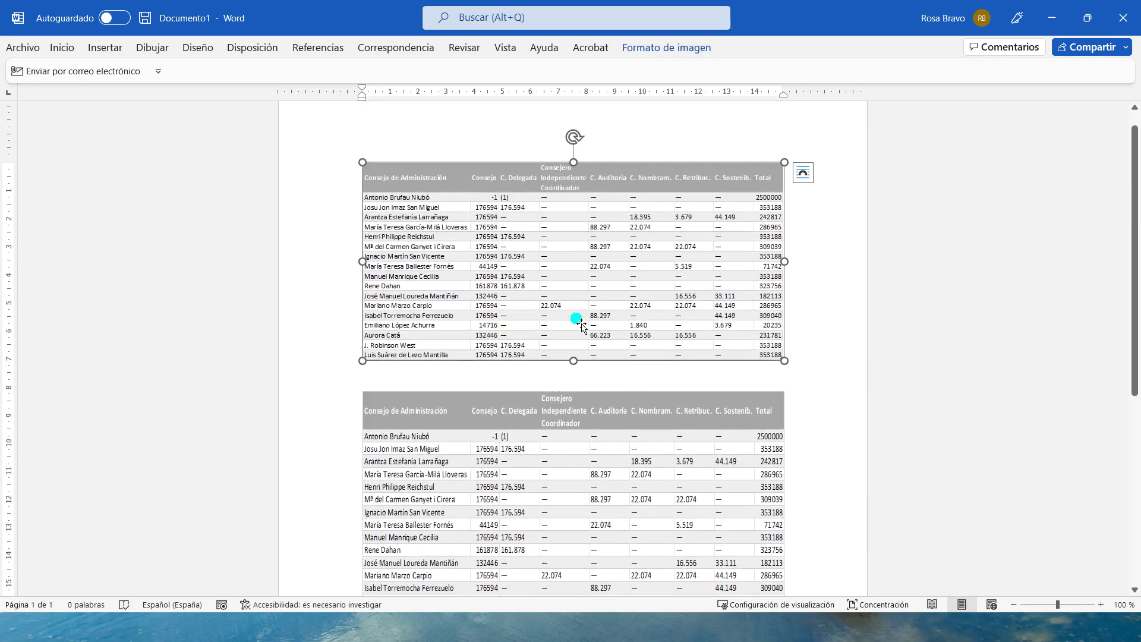
{"action": "scroll", "coordinate": [575, 365], "scroll_direction": "down", "scroll_amount": 2}
{"action": "left_click", "coordinate": [601, 416]}
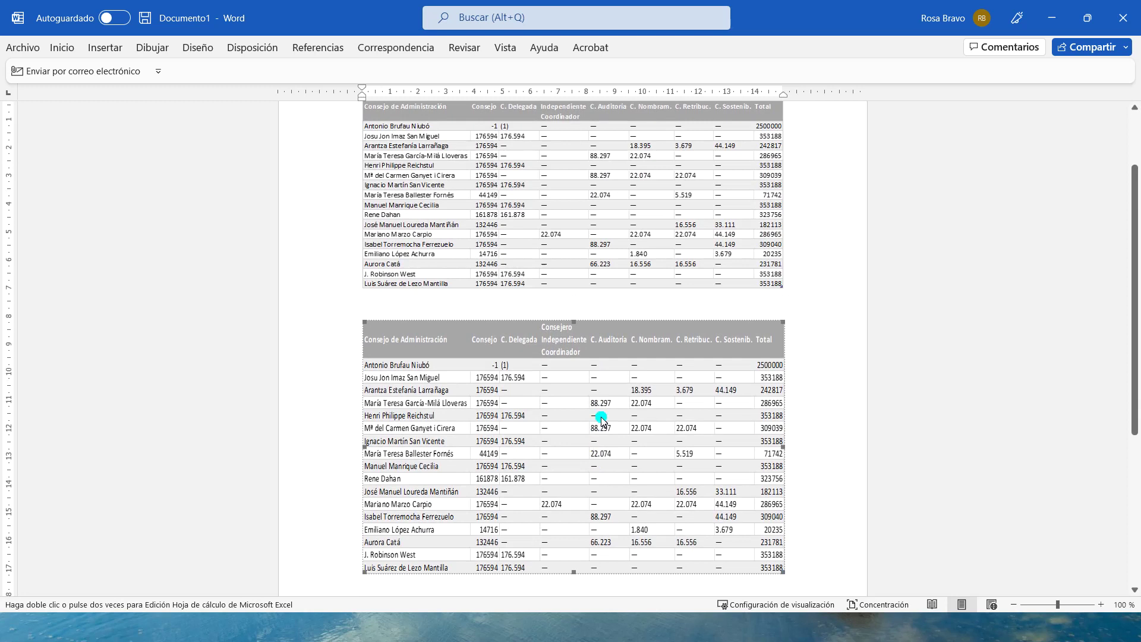
{"action": "double_click", "coordinate": [615, 356]}
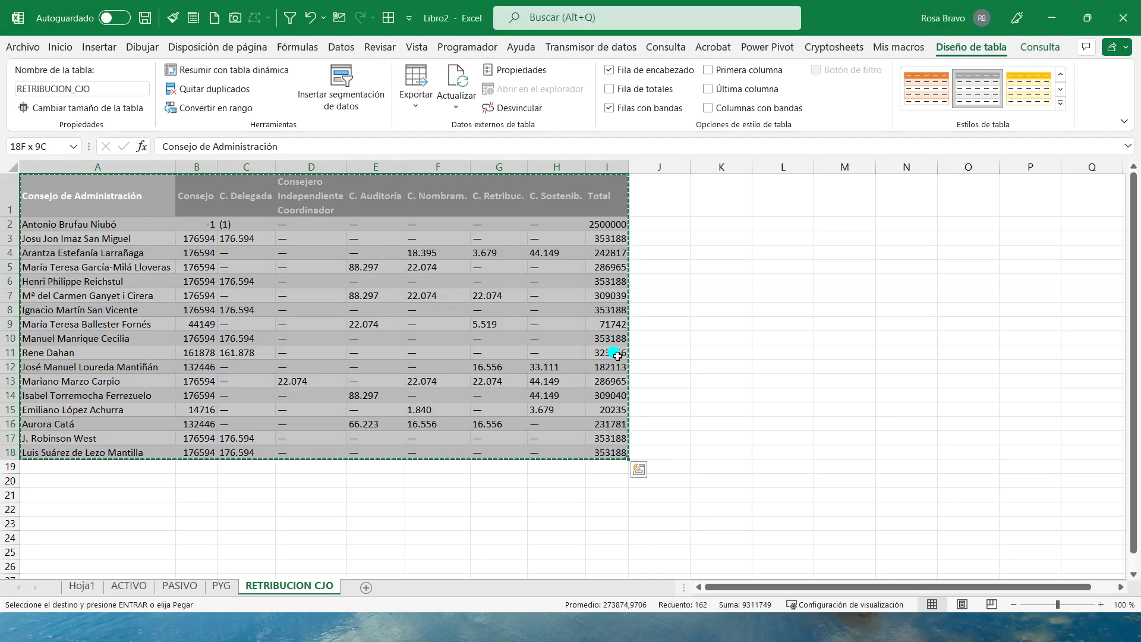
- Change the first Total in cell I2 to 1000000 and return to Word
{"action": "left_click", "coordinate": [615, 229]}
{"action": "type", "text": "1"}
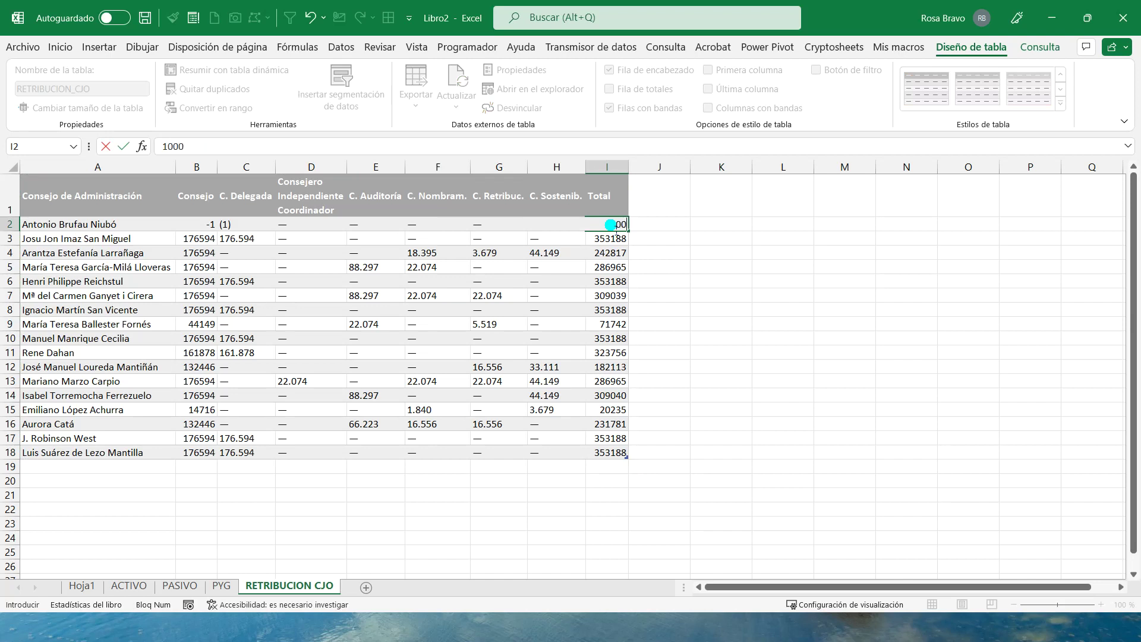
{"action": "key", "text": "Return"}
{"action": "key", "text": "alt+Tab"}
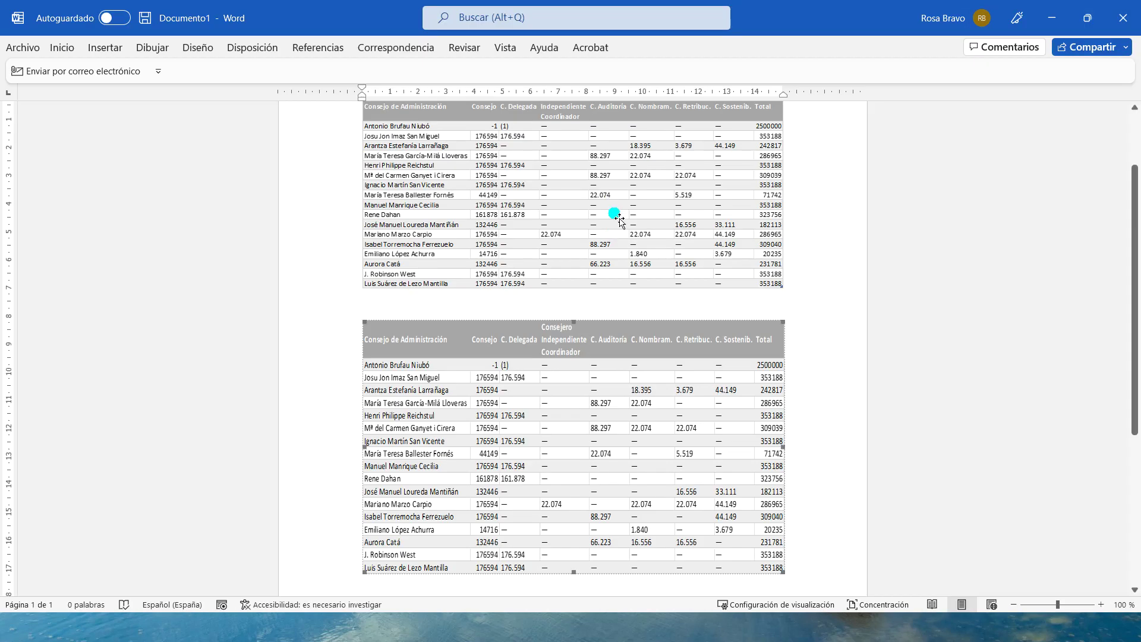
- Refresh the lower linked table in Word with Actualizar vínculo
{"action": "left_click", "coordinate": [633, 356]}
{"action": "right_click", "coordinate": [634, 357]}
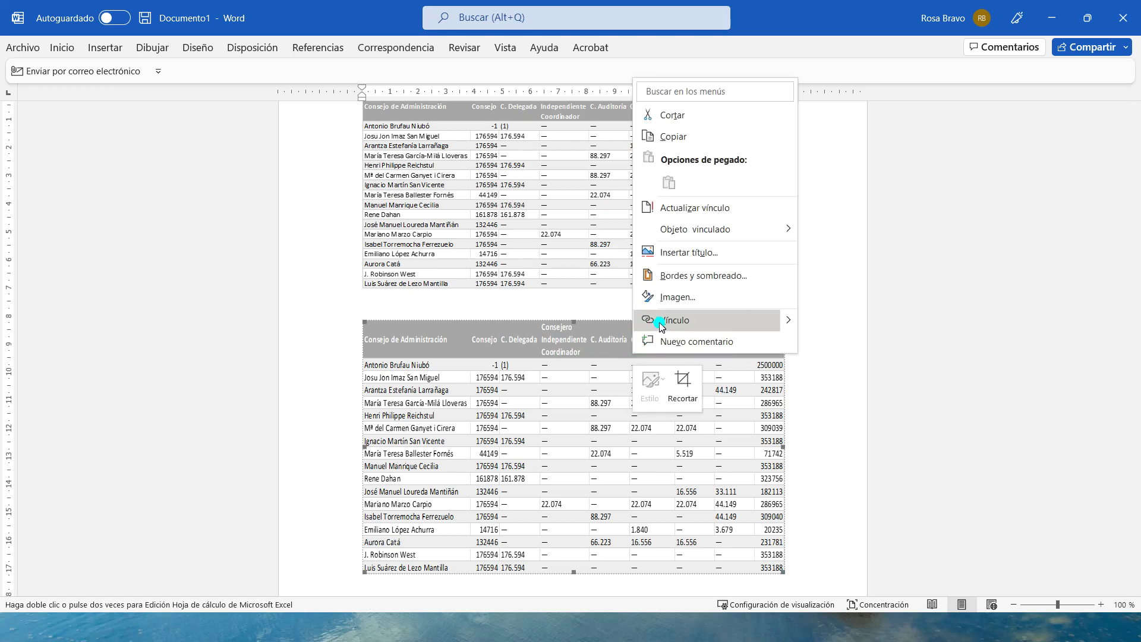
{"action": "left_click", "coordinate": [789, 319]}
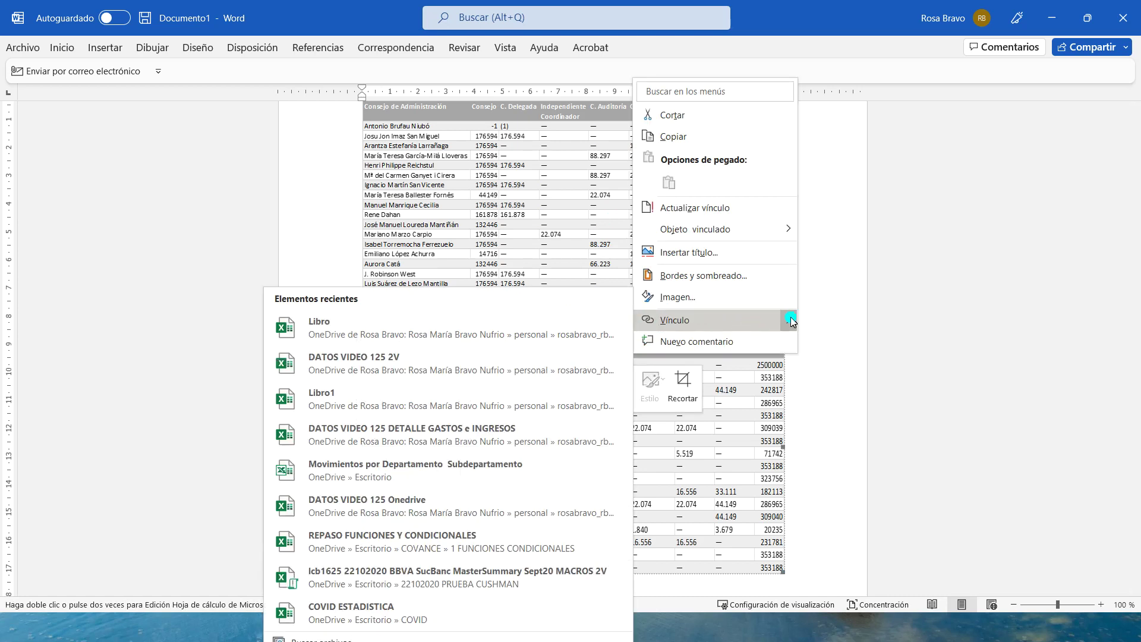
{"action": "left_click", "coordinate": [735, 324]}
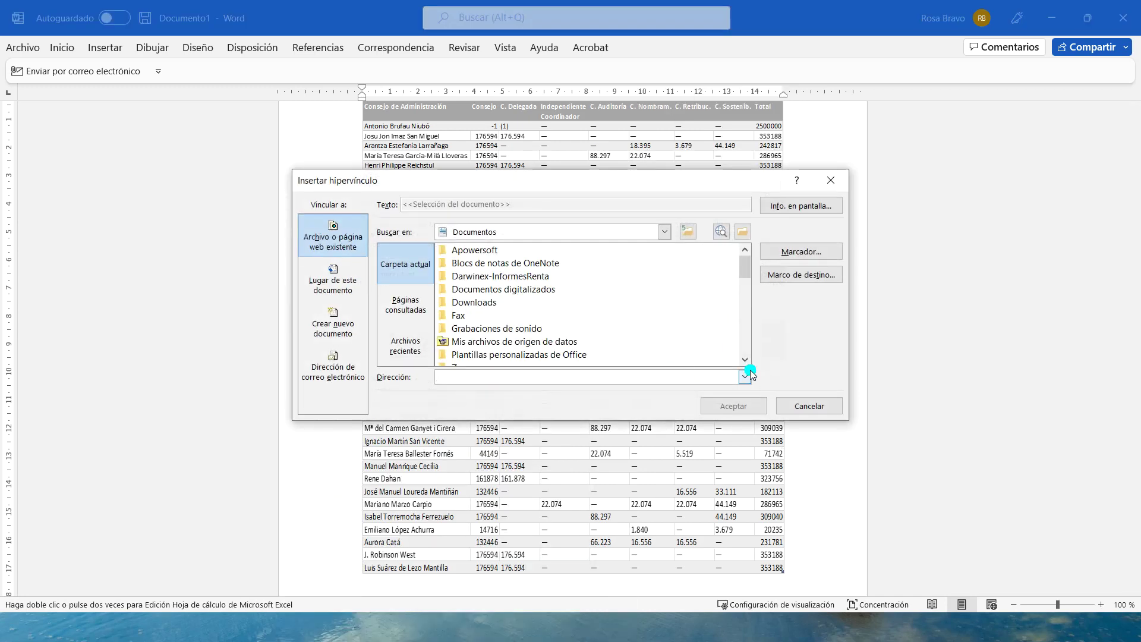
{"action": "left_click", "coordinate": [804, 407]}
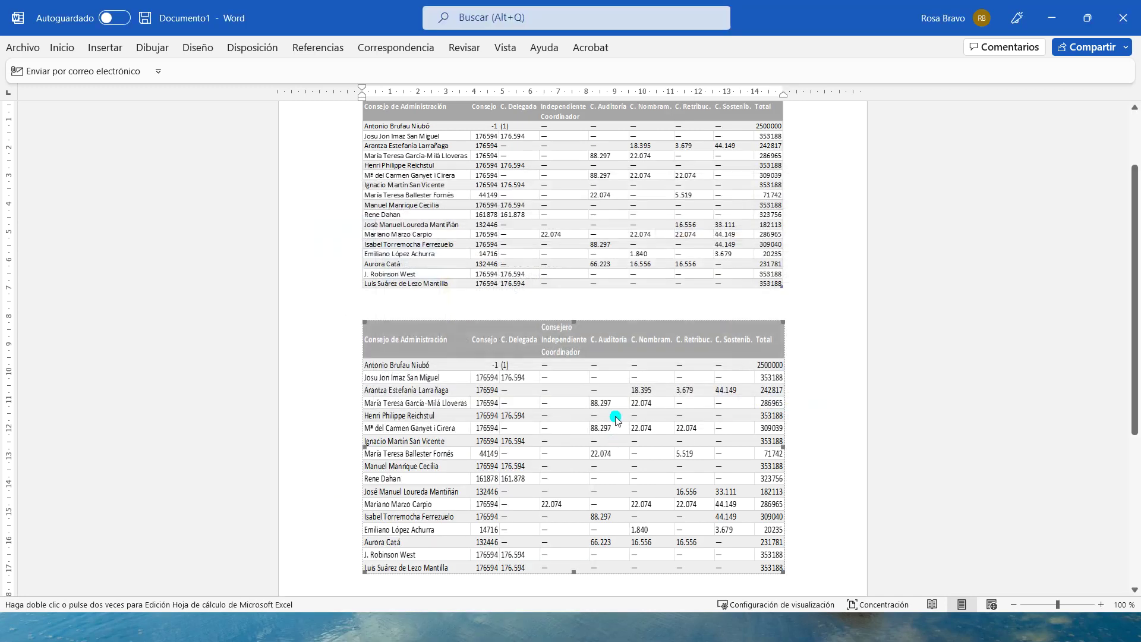
{"action": "right_click", "coordinate": [637, 369]}
{"action": "left_click", "coordinate": [658, 222]}
{"action": "left_click", "coordinate": [569, 373]}
- Switch from Word to the Libro2 Excel workbook with Alt+Tab
{"action": "key", "text": "alt+Tab"}
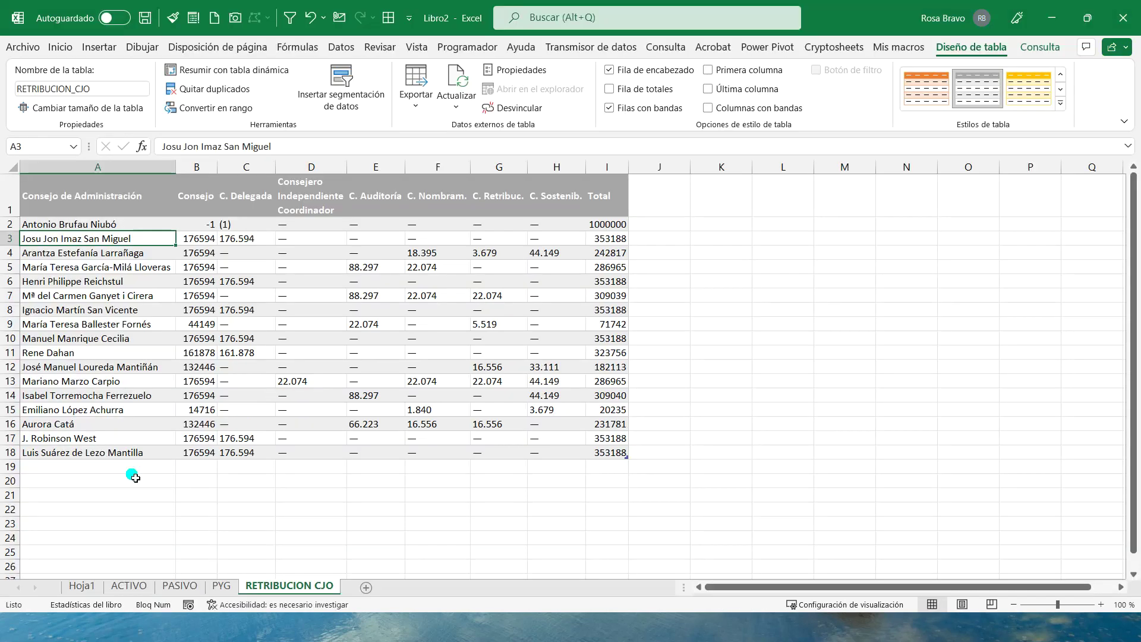
- Review the ACTIVO, PASIVO and PYG tables, then switch to the Power BI EEFF dashboard
{"action": "left_click", "coordinate": [124, 586]}
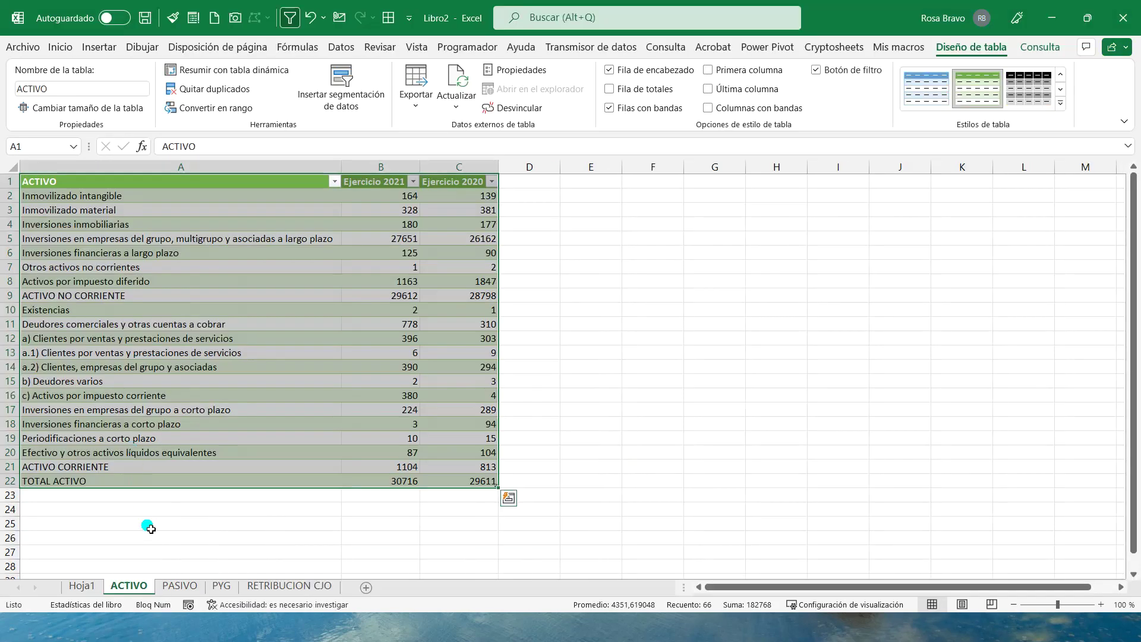
{"action": "left_click", "coordinate": [178, 587]}
{"action": "left_click", "coordinate": [135, 588]}
{"action": "left_click", "coordinate": [180, 586]}
{"action": "left_click", "coordinate": [219, 586]}
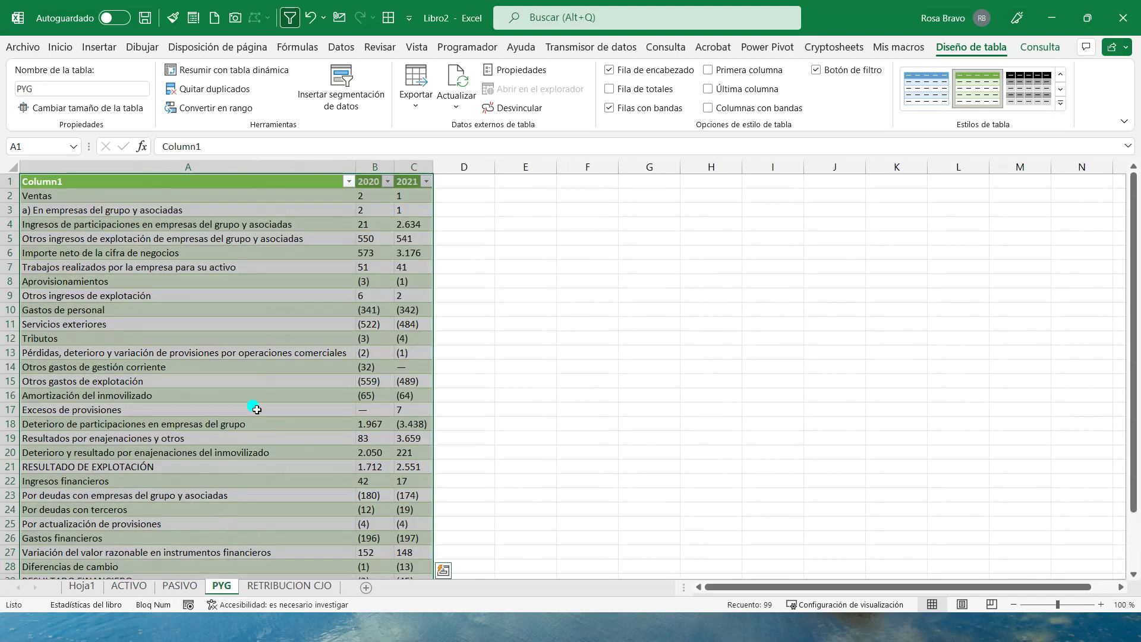
{"action": "left_click", "coordinate": [255, 397]}
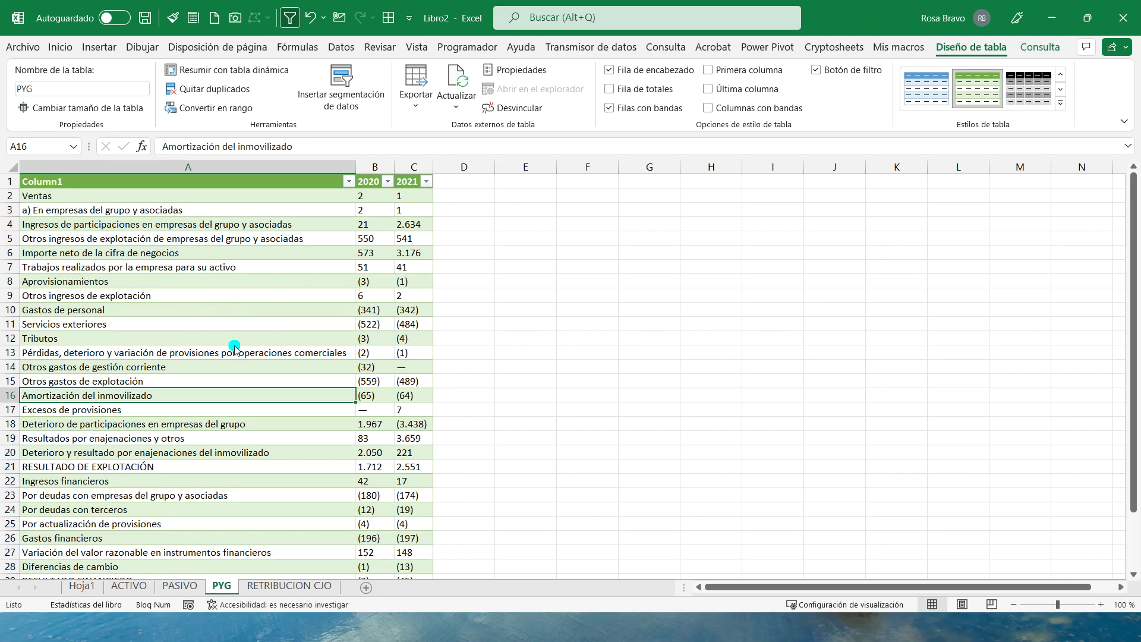
{"action": "key", "text": "alt+Tab"}
{"action": "key", "text": "Tab"}
{"action": "key", "text": "Tab"}
{"action": "key", "text": "Tab"}
{"action": "key", "text": "Tab"}
{"action": "key", "text": "Tab"}
{"action": "key", "text": "Tab"}
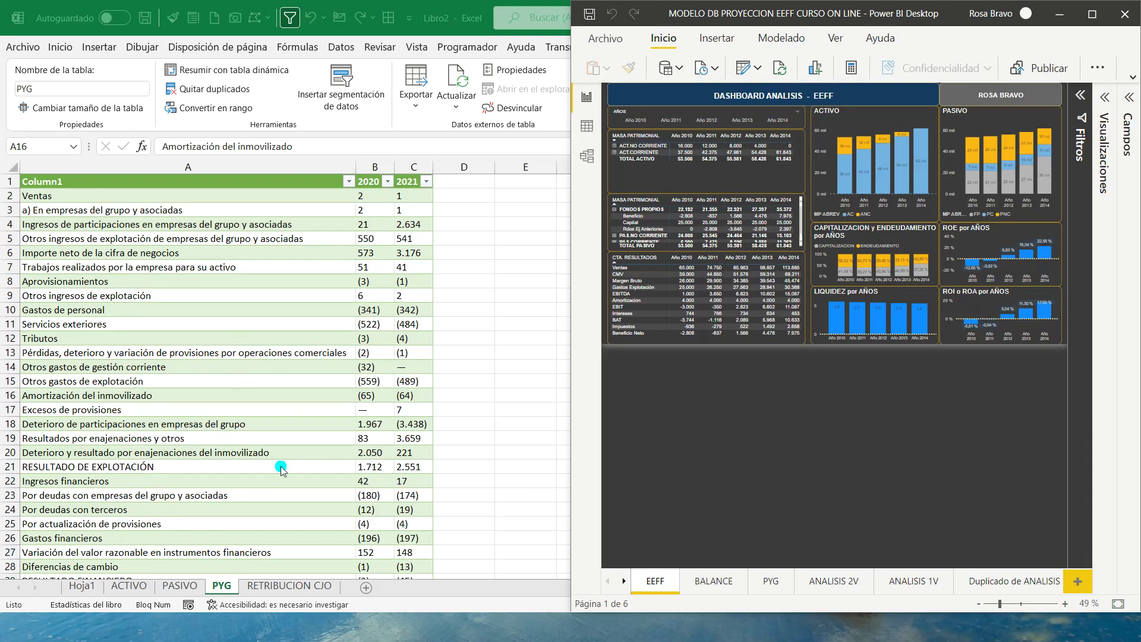
- Bring up the Repsol annual accounts PDF in Edge, snapped to the left half of the screen
{"action": "key", "text": "alt+Tab"}
{"action": "key", "text": "Tab"}
{"action": "key", "text": "Tab"}
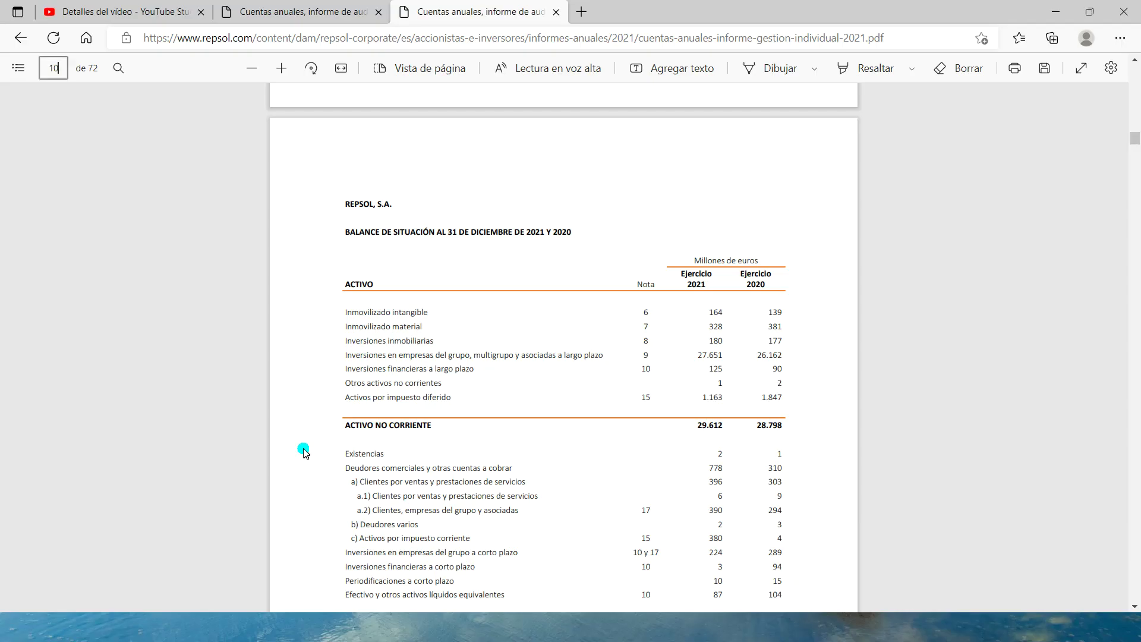
{"action": "key", "text": "super+Left"}
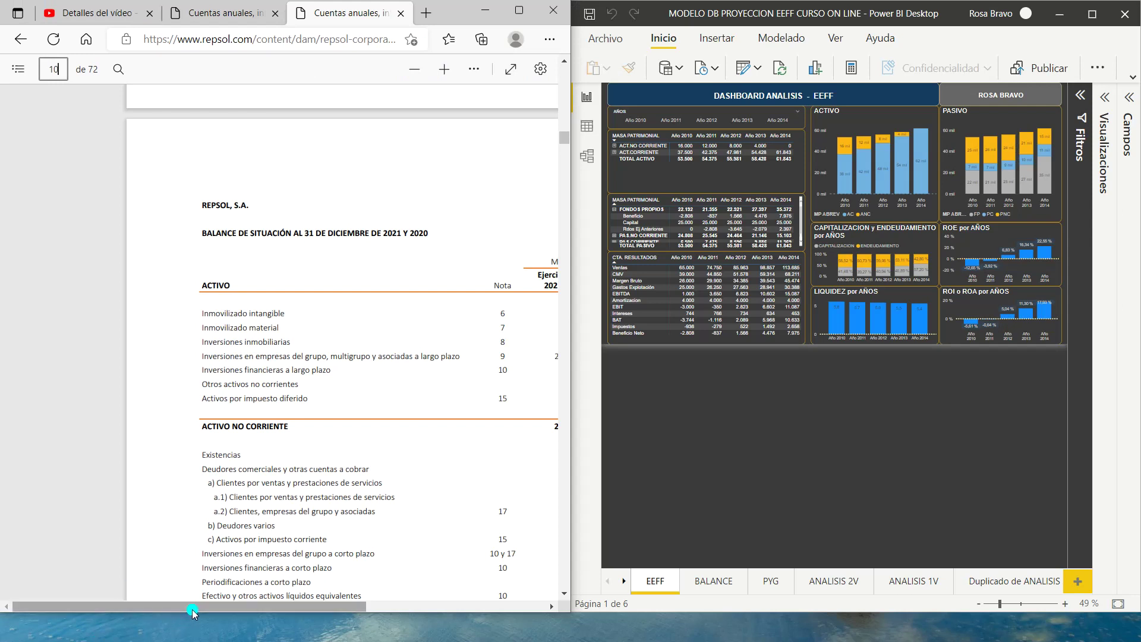
{"action": "mouse_move", "coordinate": [189, 606]}
{"action": "left_mouse_down"}
{"action": "mouse_move", "coordinate": [309, 606]}
{"action": "mouse_move", "coordinate": [244, 606]}
{"action": "left_mouse_up"}
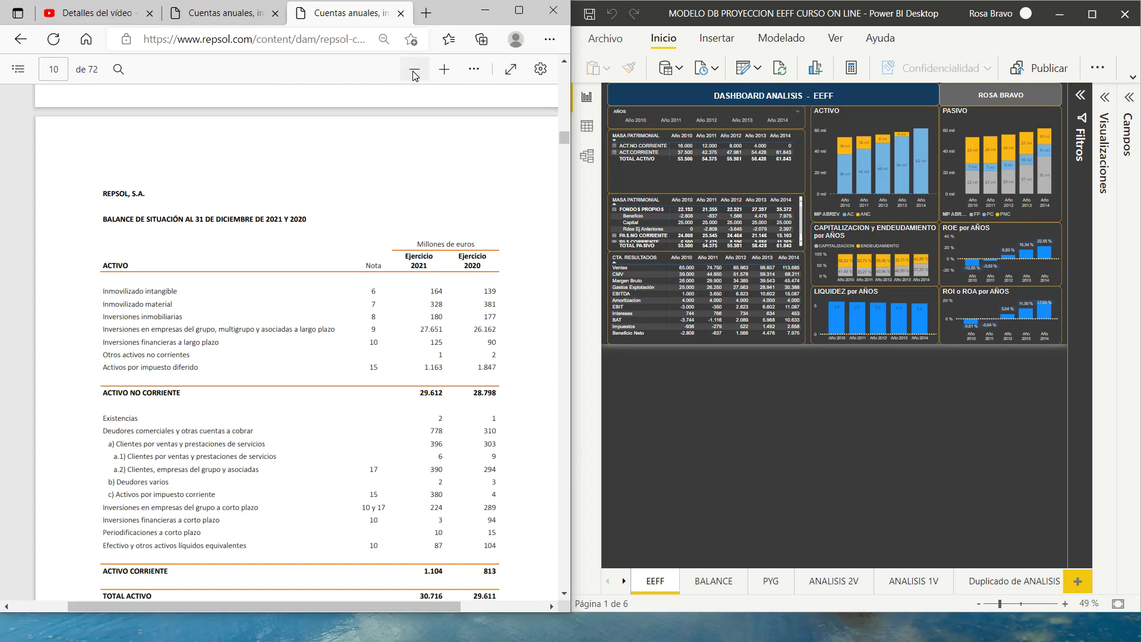
- Zoom out the PDF and scroll to page 10's 2021/2020 balance sheet
{"action": "left_click", "coordinate": [415, 69]}
{"action": "scroll", "coordinate": [211, 432], "scroll_direction": "up", "scroll_amount": 10}
{"action": "scroll", "coordinate": [210, 433], "scroll_direction": "up", "scroll_amount": 5}
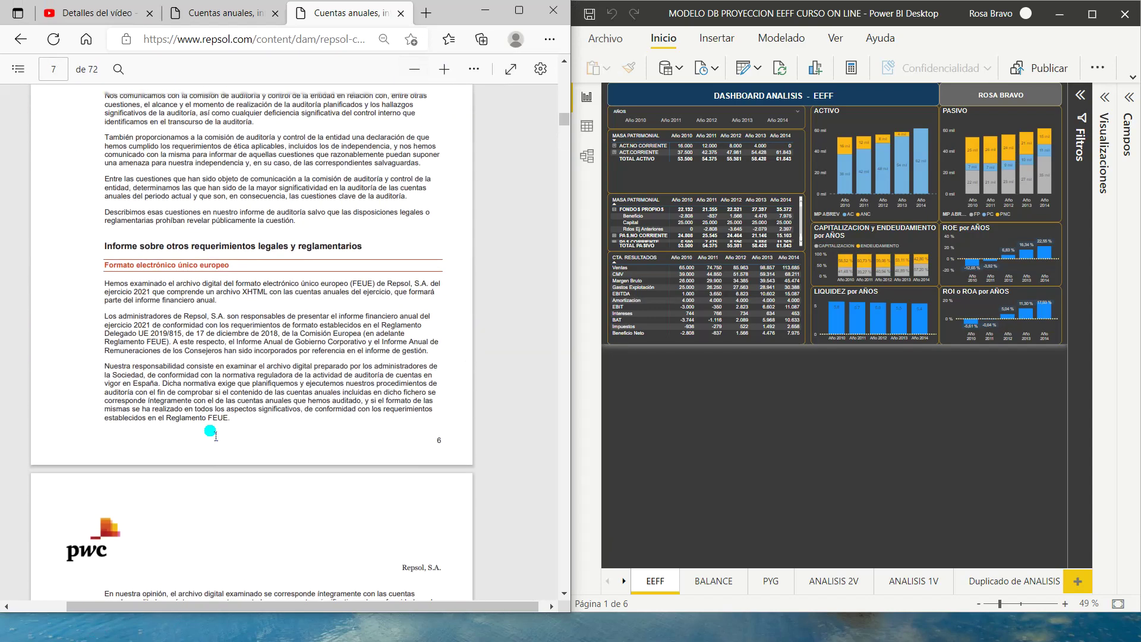
{"action": "scroll", "coordinate": [210, 436], "scroll_direction": "up", "scroll_amount": 5}
{"action": "scroll", "coordinate": [211, 441], "scroll_direction": "up", "scroll_amount": 5}
{"action": "scroll", "coordinate": [211, 446], "scroll_direction": "up", "scroll_amount": 5}
{"action": "scroll", "coordinate": [211, 445], "scroll_direction": "down", "scroll_amount": 5}
{"action": "scroll", "coordinate": [211, 445], "scroll_direction": "down", "scroll_amount": 5}
{"action": "scroll", "coordinate": [212, 444], "scroll_direction": "down", "scroll_amount": 5}
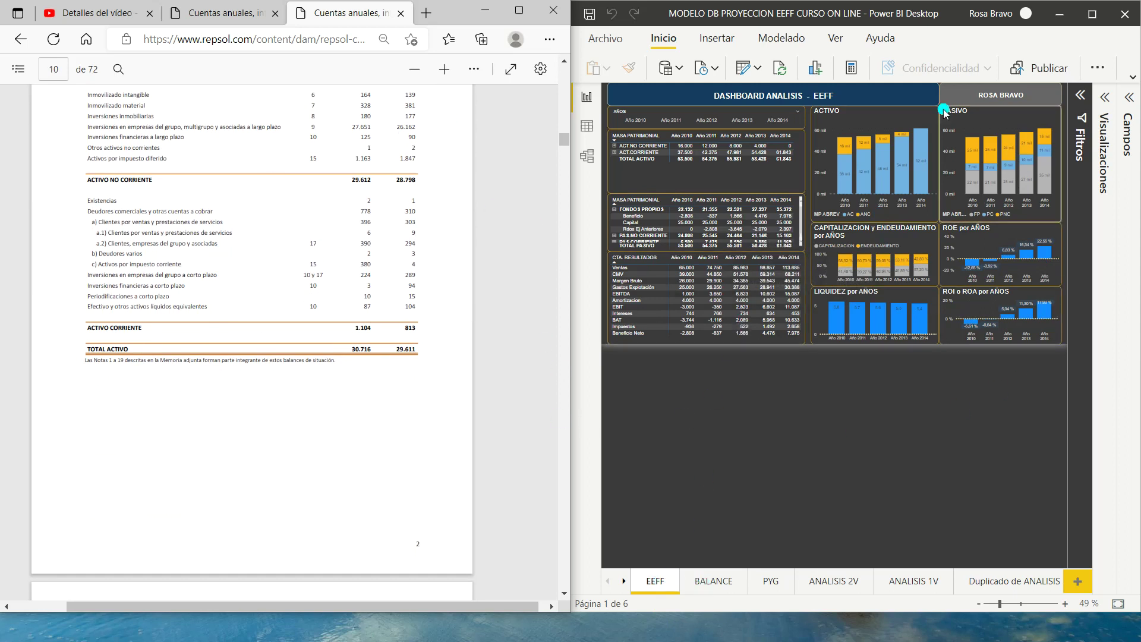
{"action": "left_click", "coordinate": [724, 597]}
{"action": "left_click", "coordinate": [772, 587]}
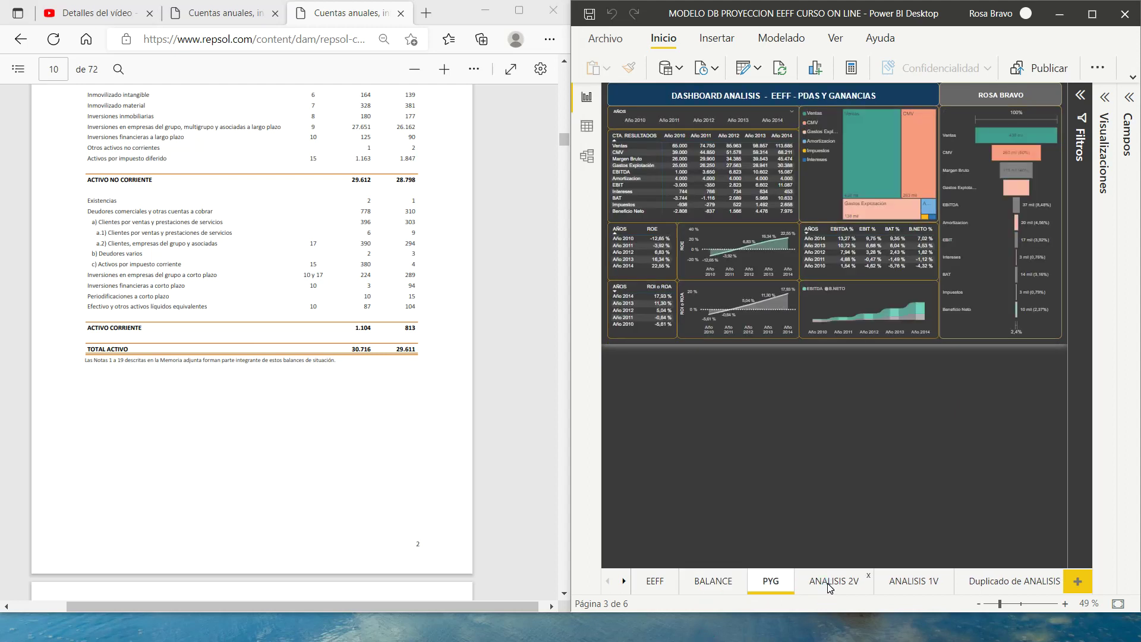
{"action": "key", "text": "ctrl+Page_Down"}
{"action": "key", "text": "ctrl+Page_Up"}
{"action": "key", "text": "ctrl+Page_Up"}
{"action": "key", "text": "ctrl+Page_Up"}
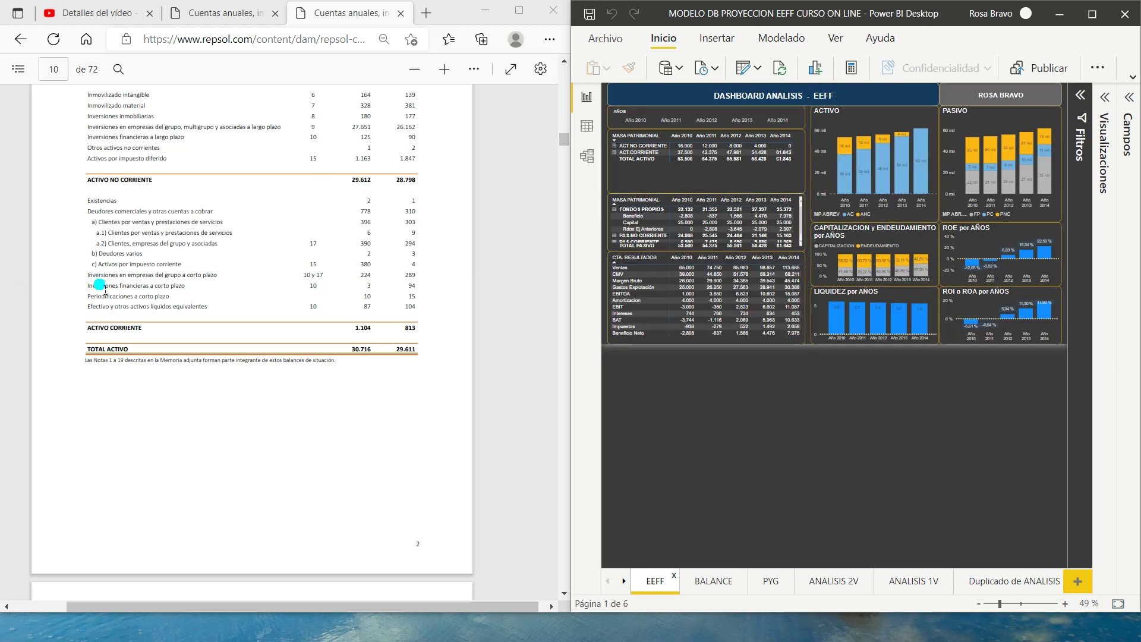
{"action": "scroll", "coordinate": [278, 430], "scroll_direction": "up", "scroll_amount": 3}
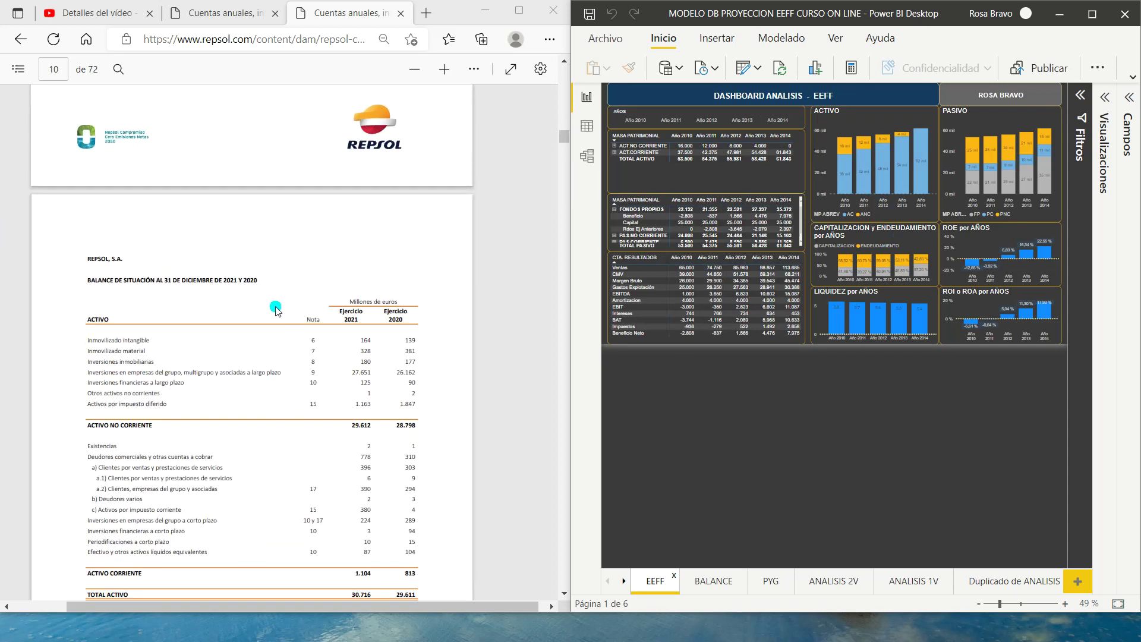
{"action": "scroll", "coordinate": [245, 367], "scroll_direction": "down", "scroll_amount": 1}
{"action": "scroll", "coordinate": [245, 369], "scroll_direction": "down", "scroll_amount": 2}
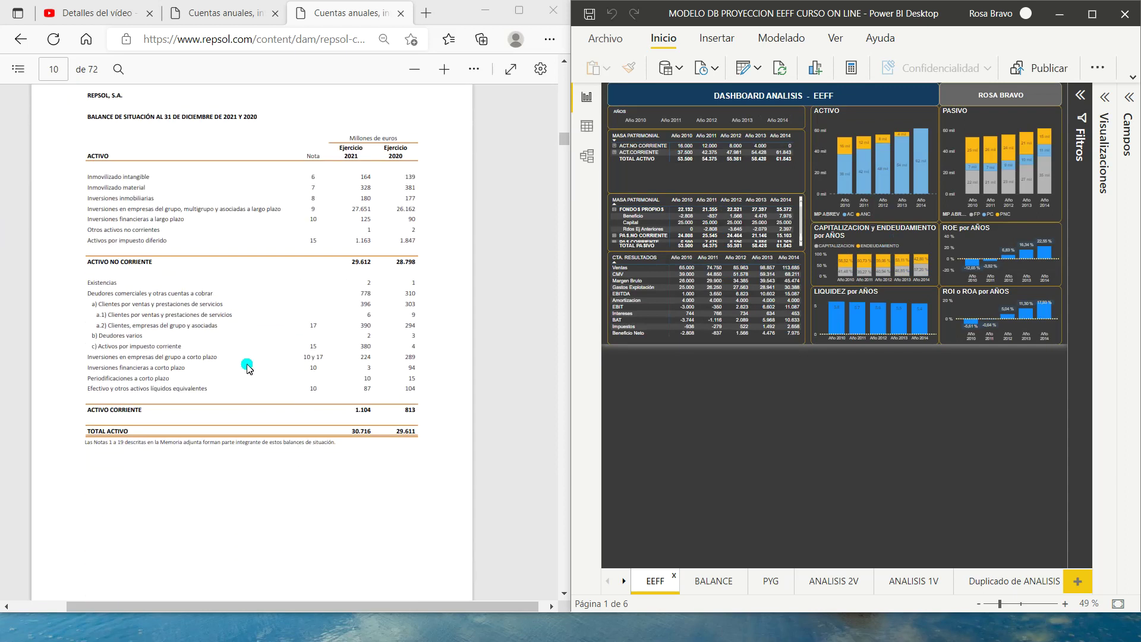
{"action": "scroll", "coordinate": [248, 368], "scroll_direction": "up", "scroll_amount": 2}
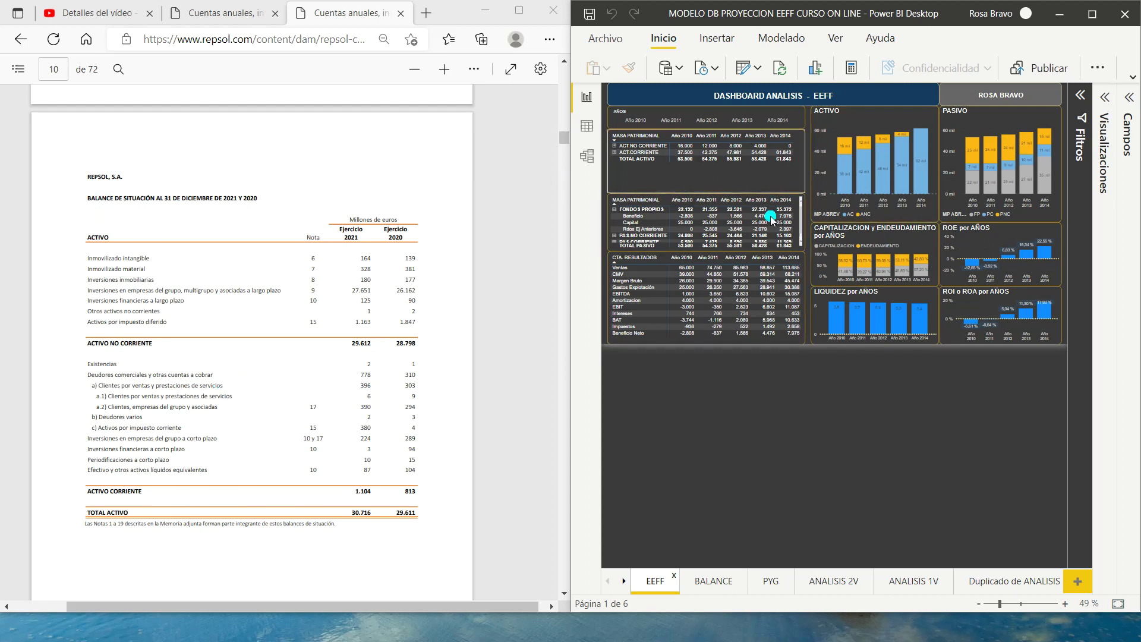
{"action": "left_click", "coordinate": [714, 581]}
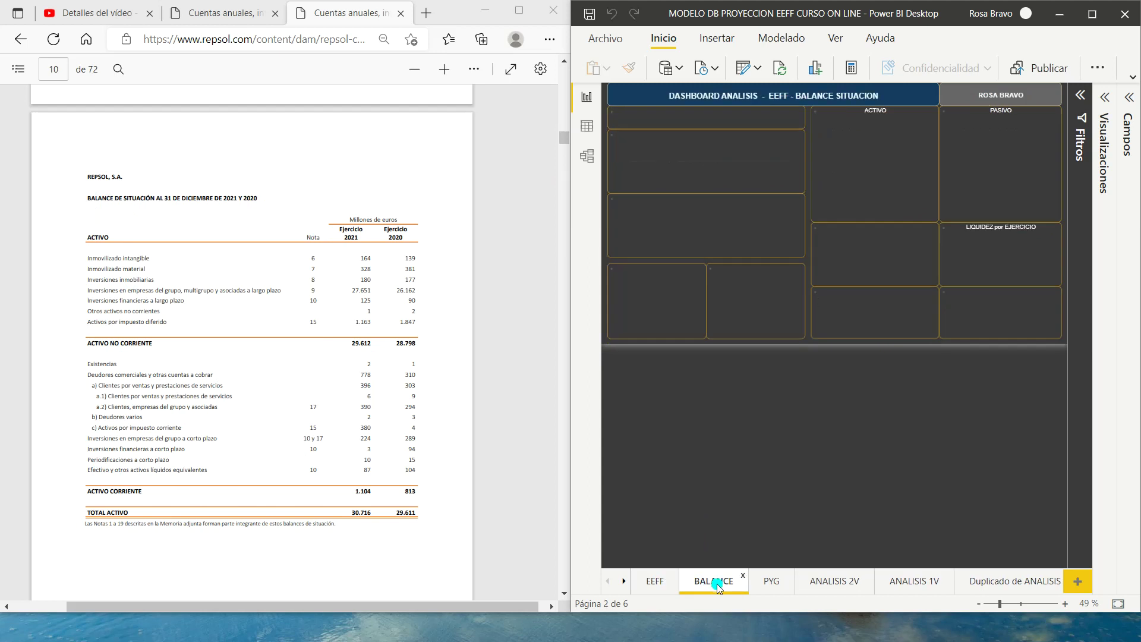
{"action": "left_click", "coordinate": [770, 584]}
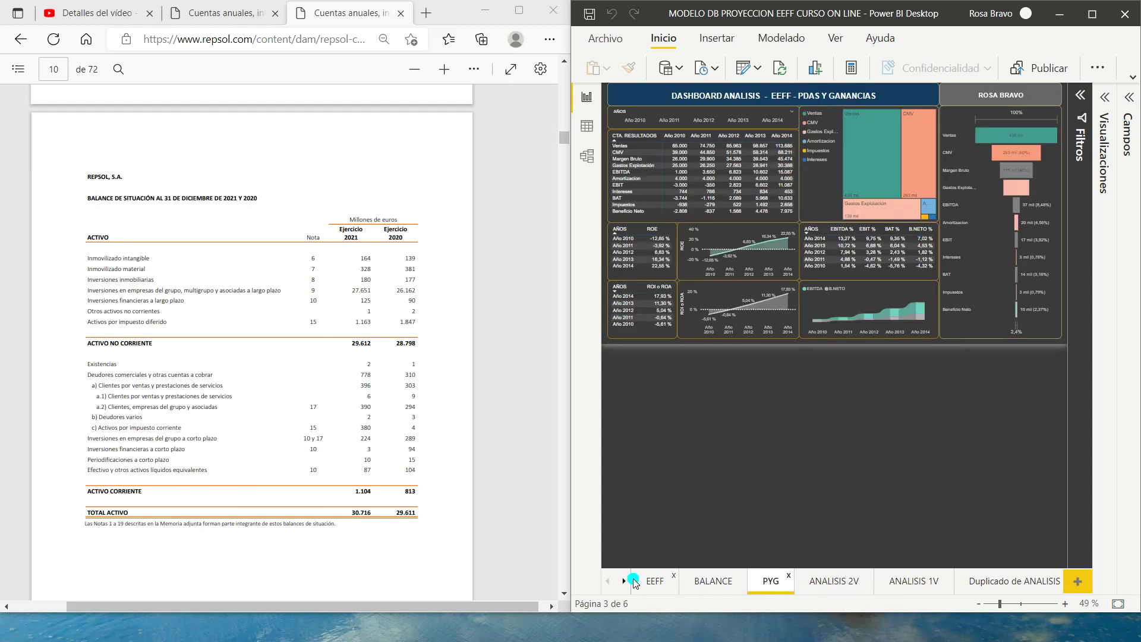
{"action": "left_click", "coordinate": [658, 582]}
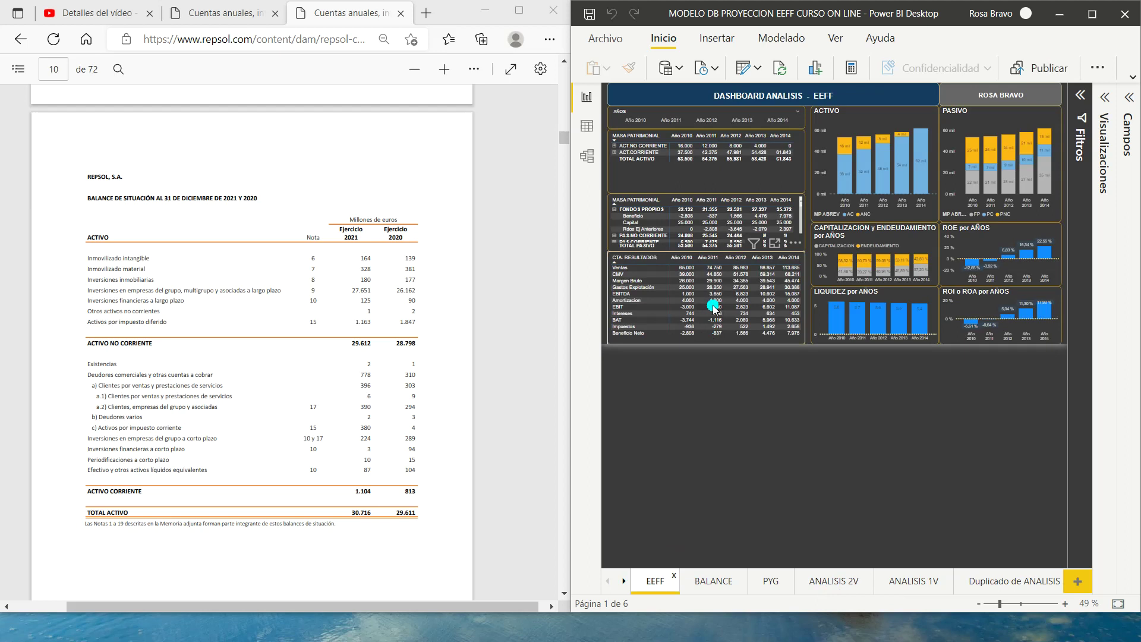